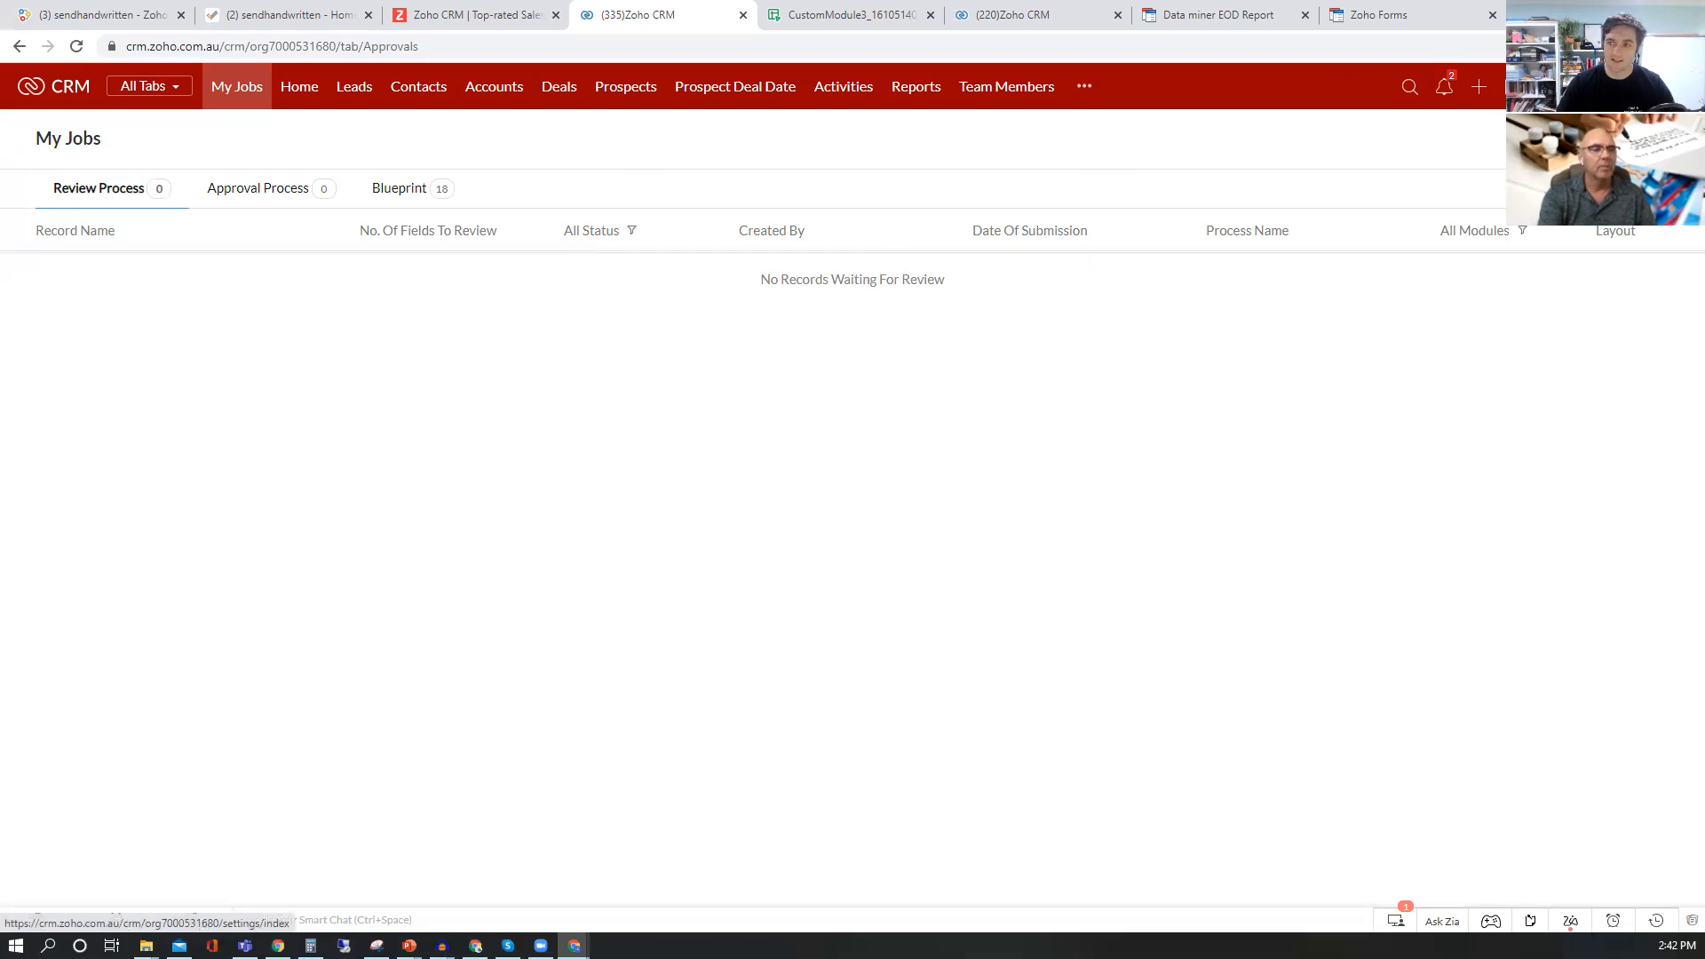
- Open the New Deal Won email template for editing from the template customization settings
{"action": "left_click", "coordinate": [1581, 86]}
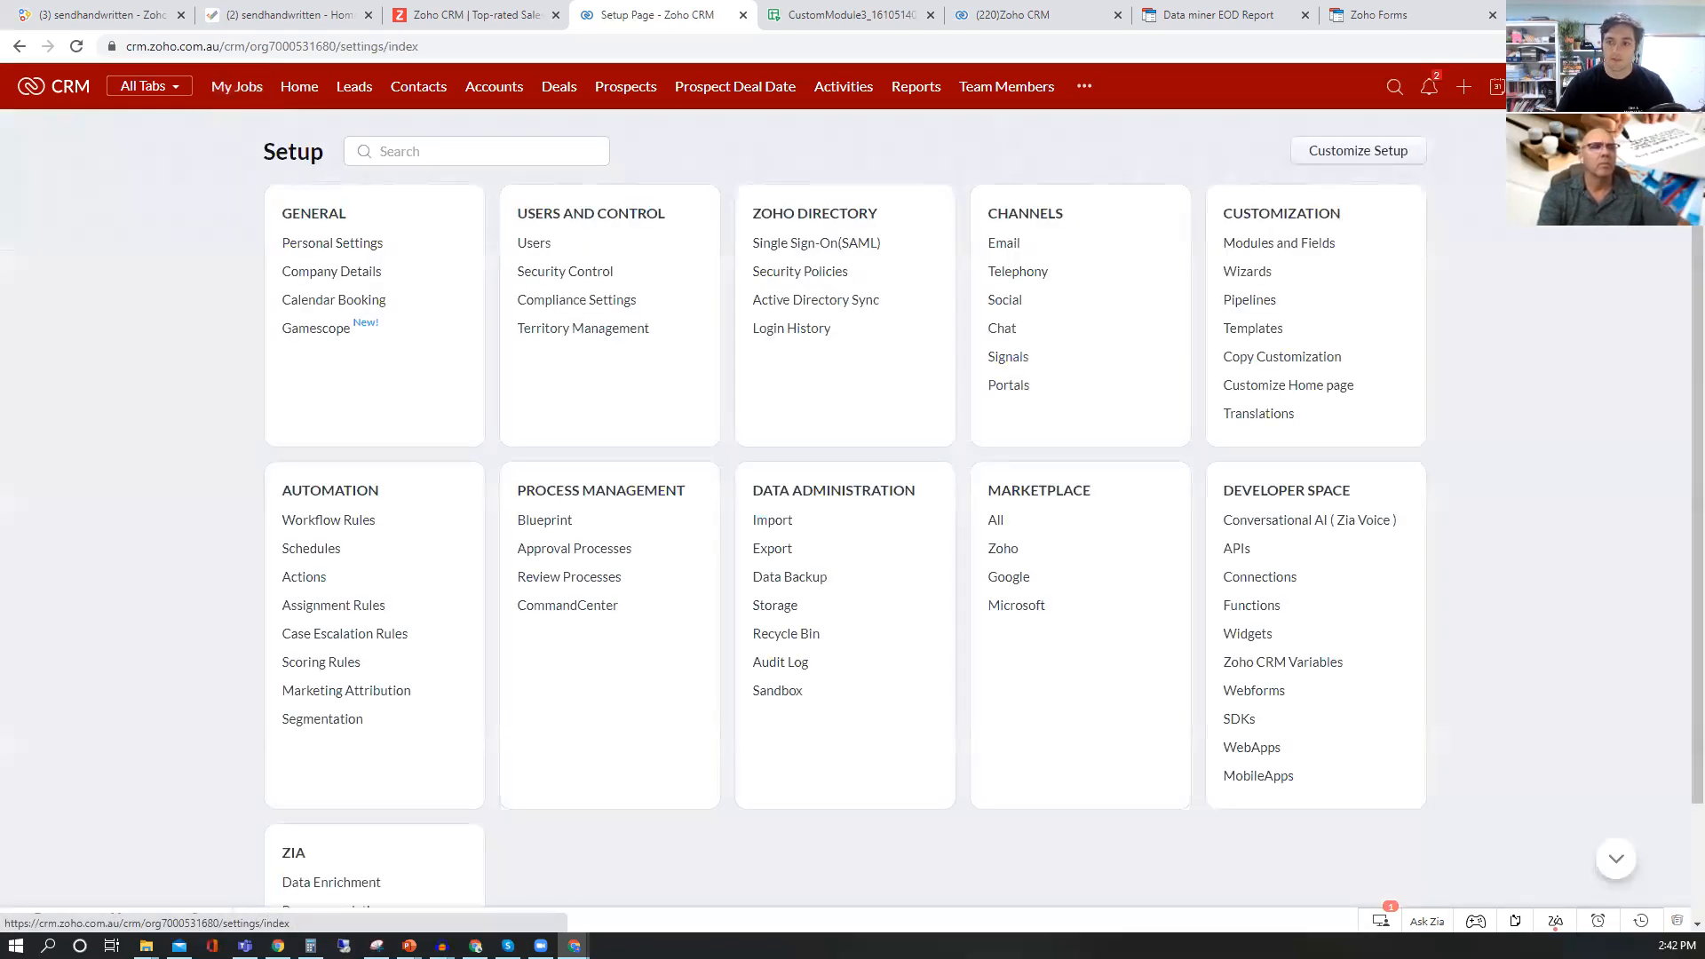
{"action": "left_click", "coordinate": [1258, 330]}
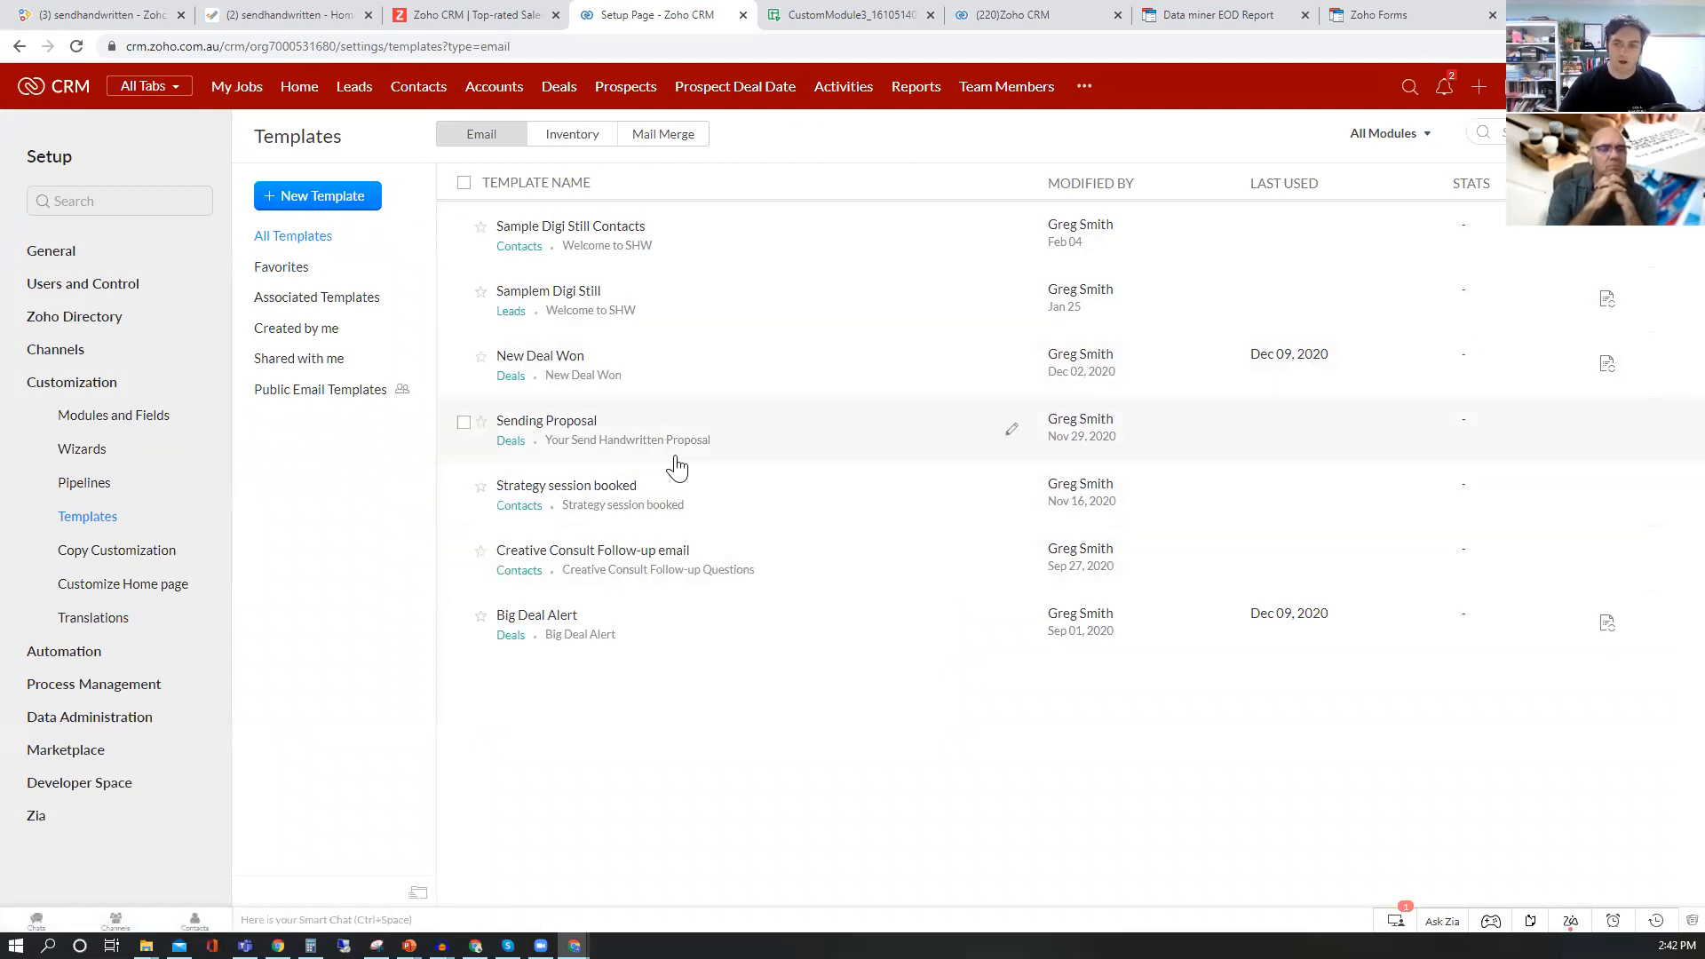
{"action": "left_click", "coordinate": [530, 364]}
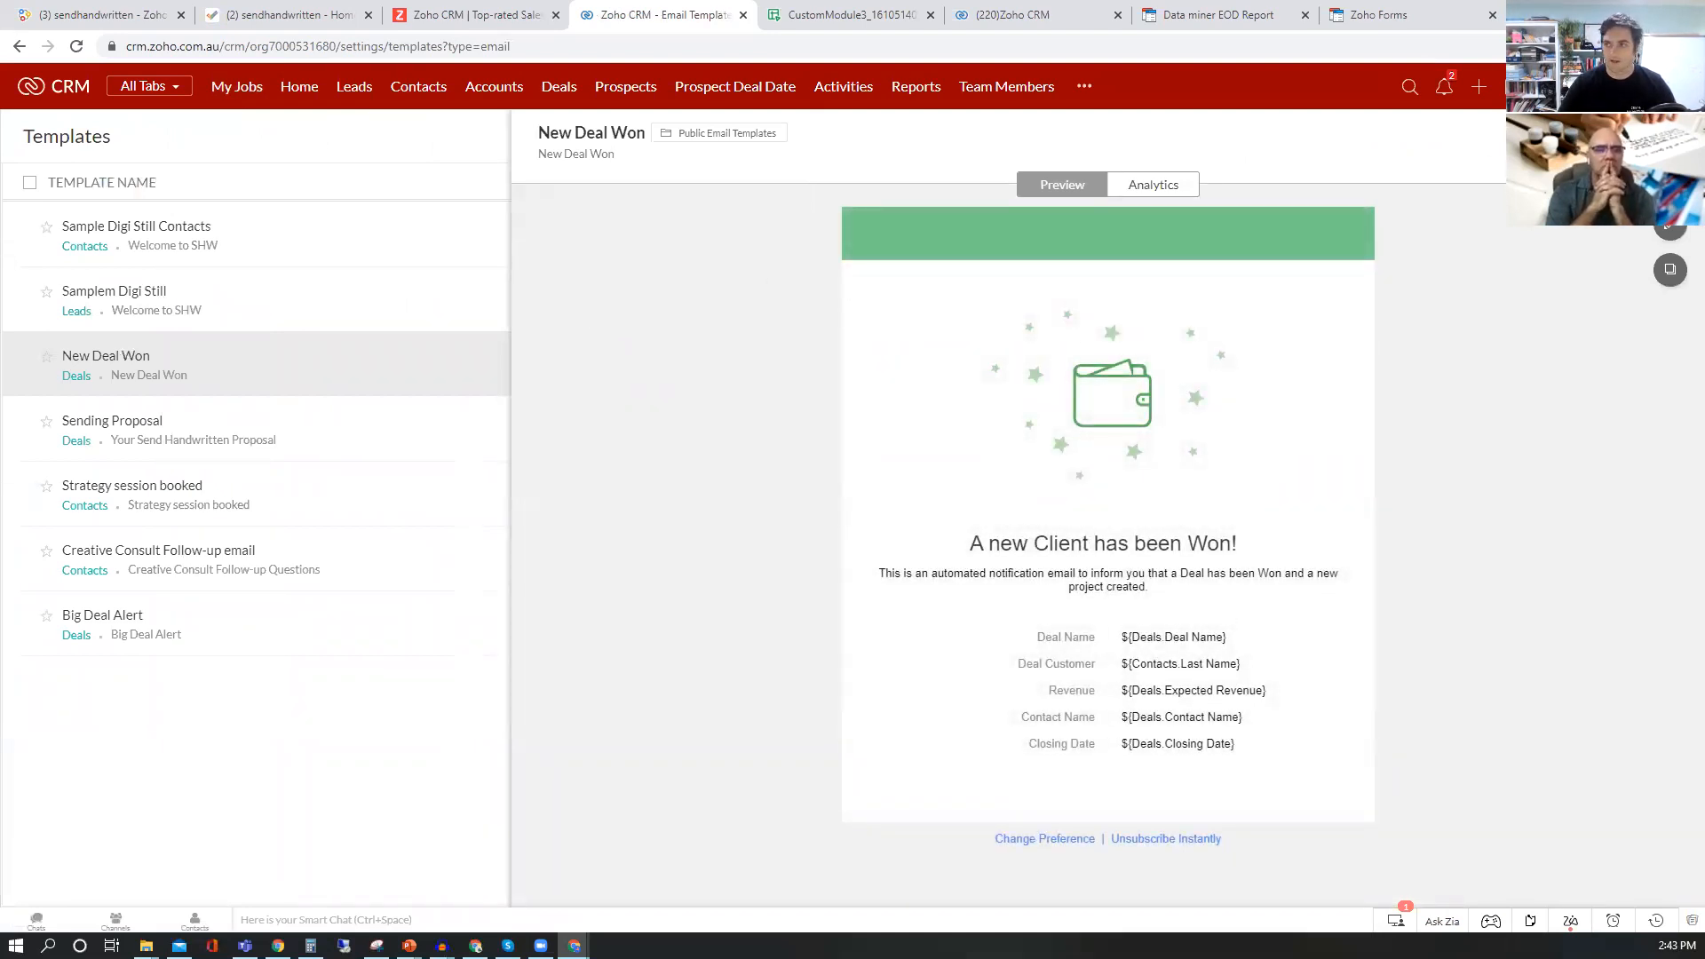
{"action": "left_click", "coordinate": [1671, 135]}
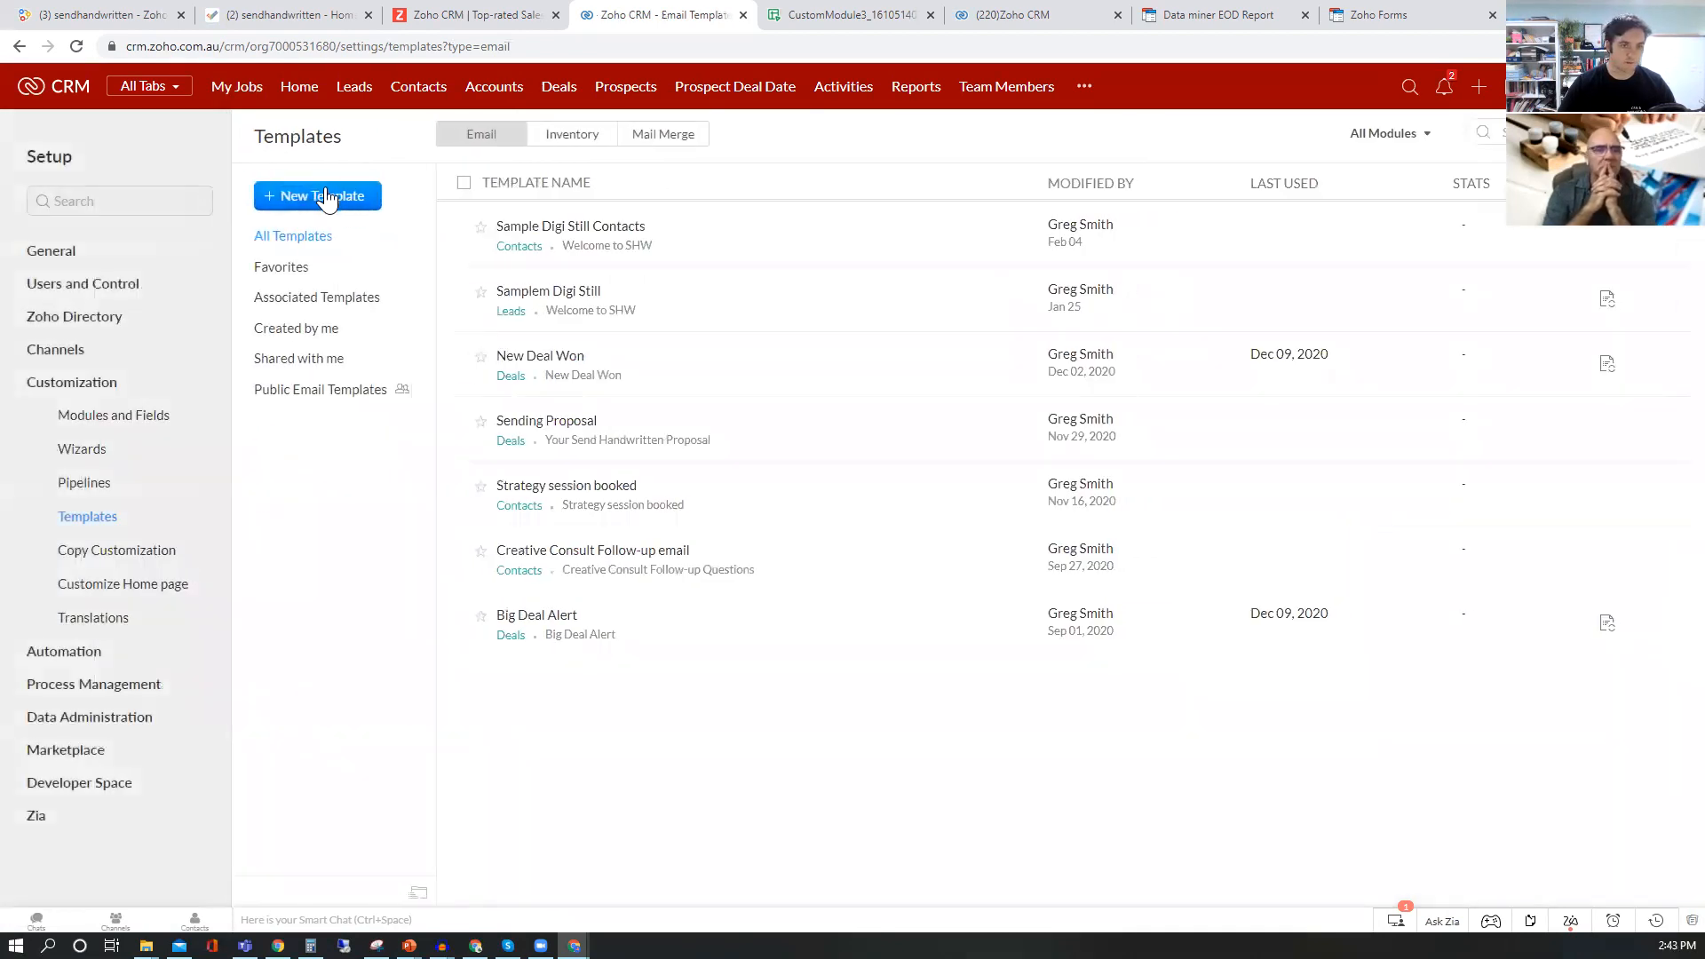
{"action": "left_click", "coordinate": [555, 363]}
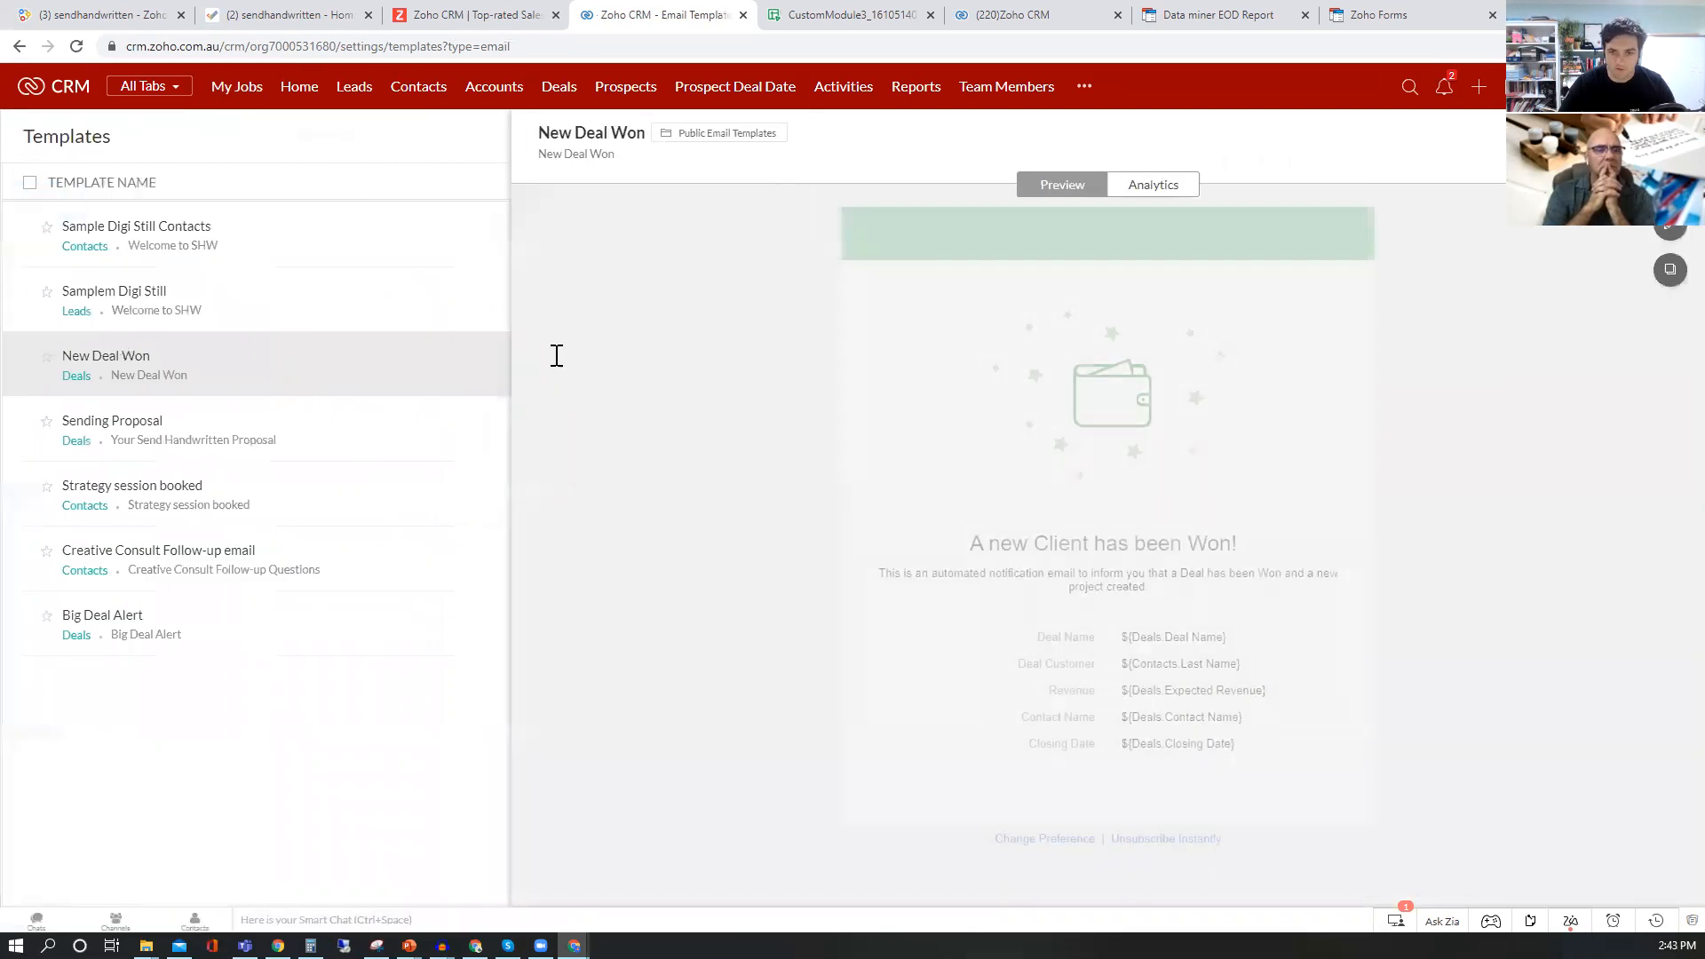
{"action": "left_click", "coordinate": [1670, 234]}
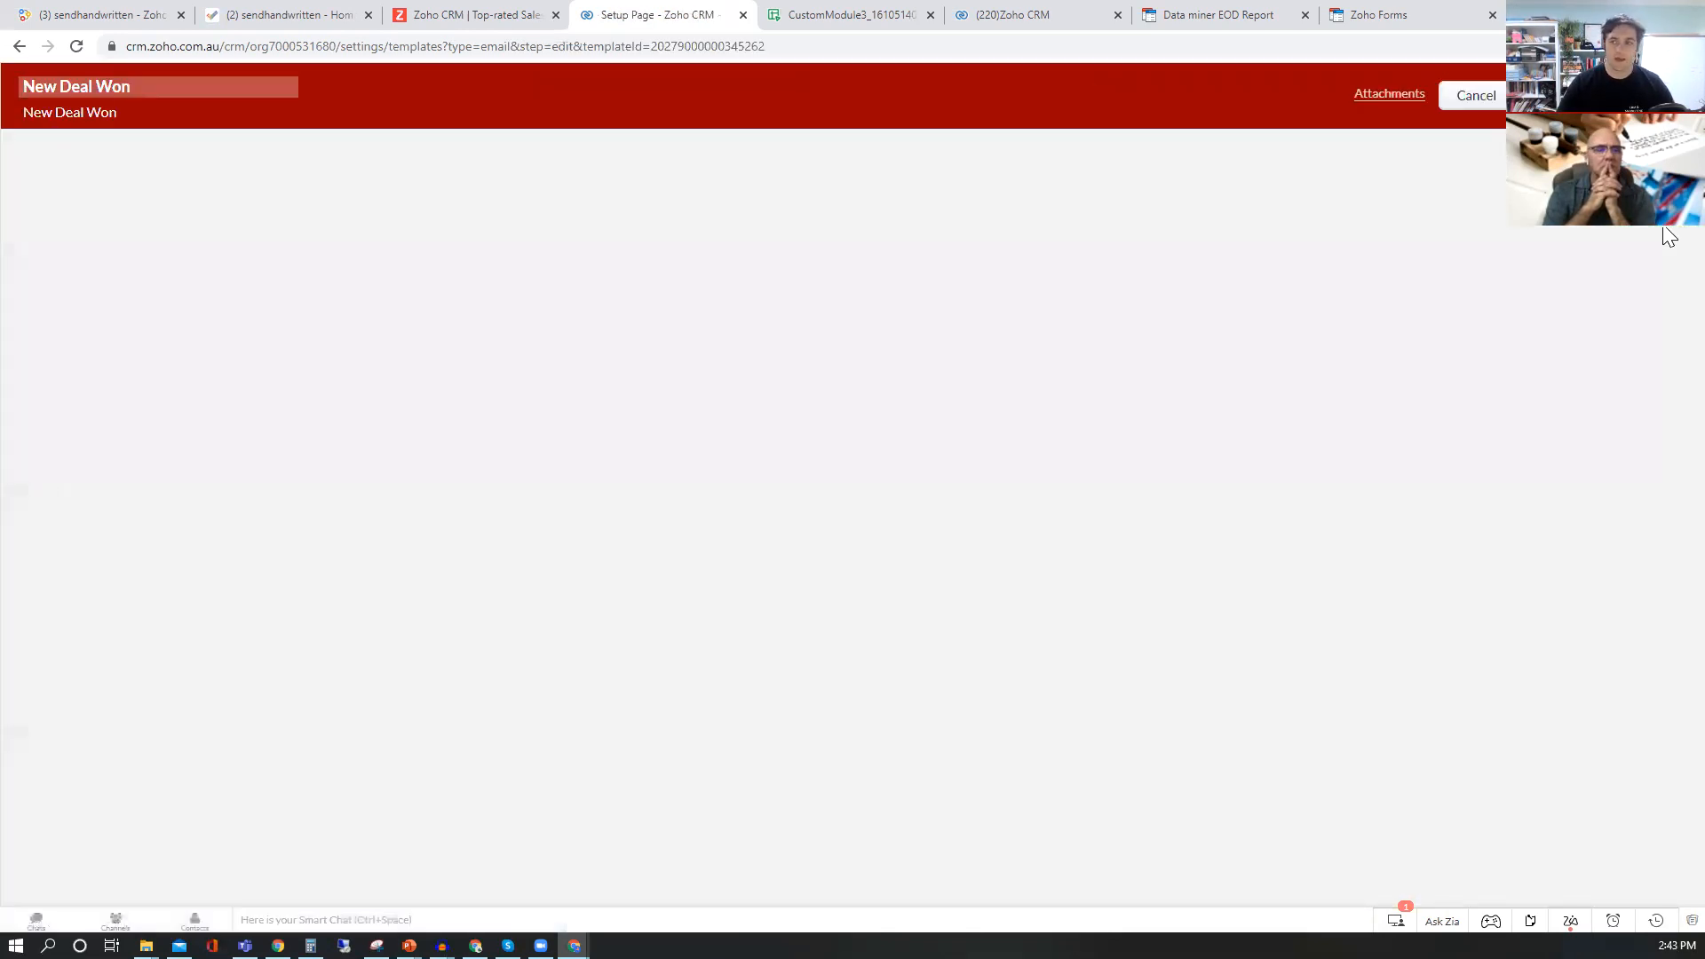
- Examine the template's name, subject line, green header bar, spacer, wallet image and heading block
{"action": "left_click_drag", "start_coordinate": [218, 92], "coordinate": [20, 84]}
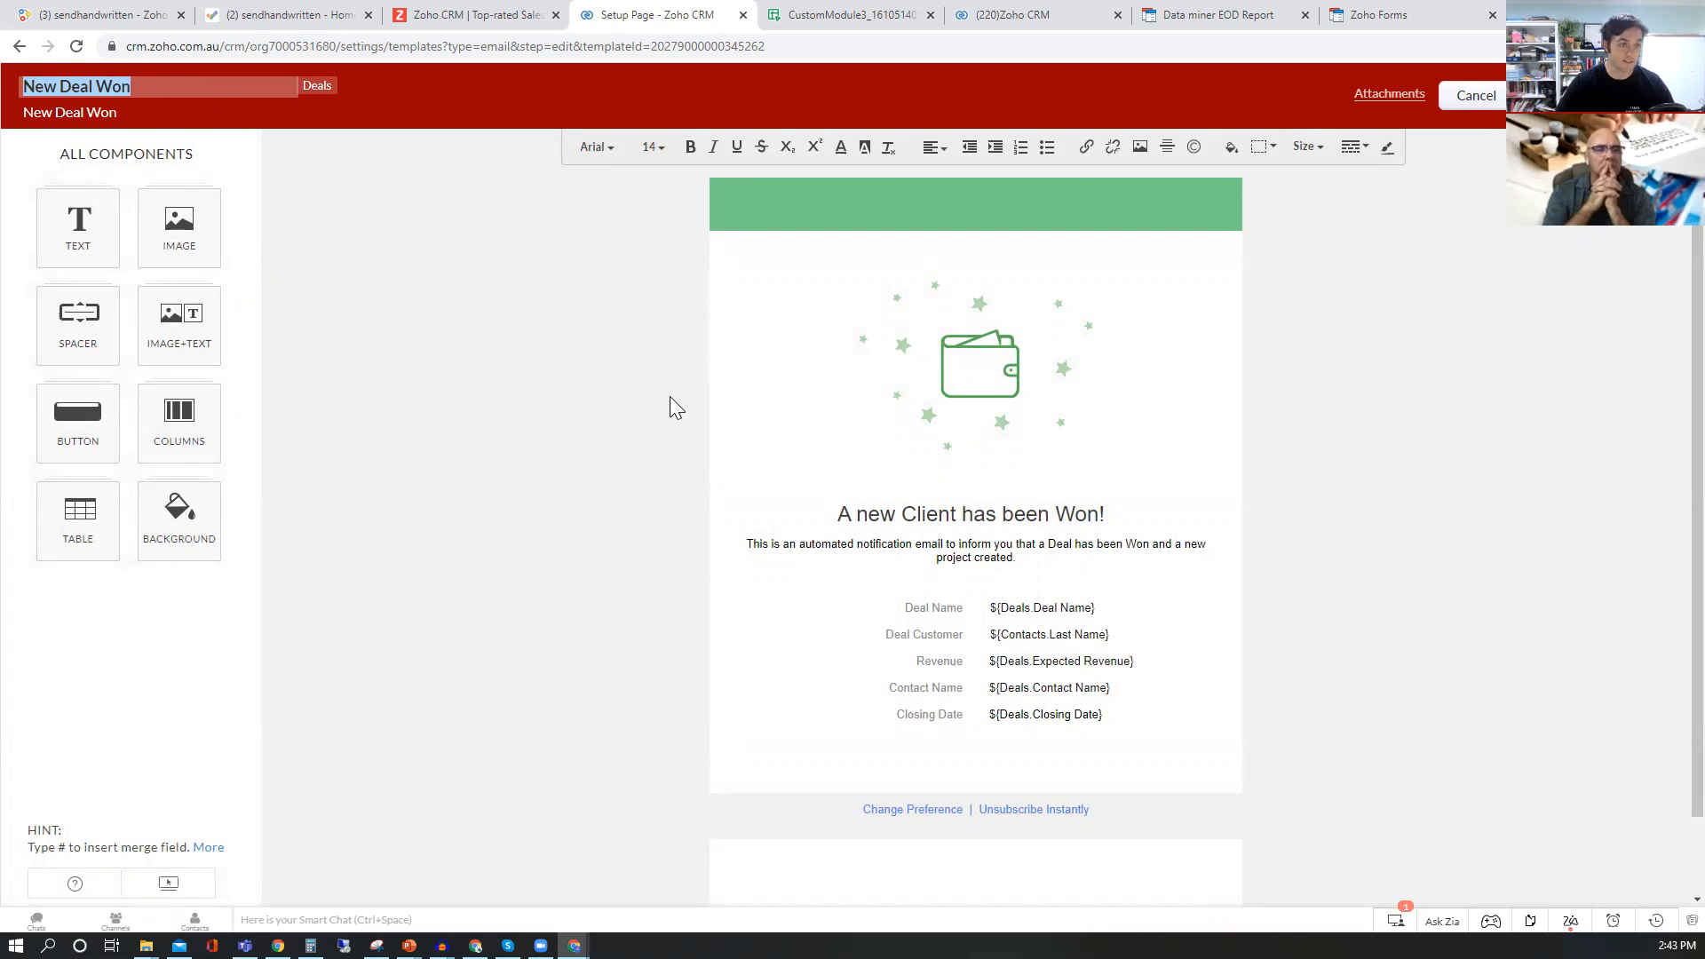
{"action": "left_click", "coordinate": [138, 114]}
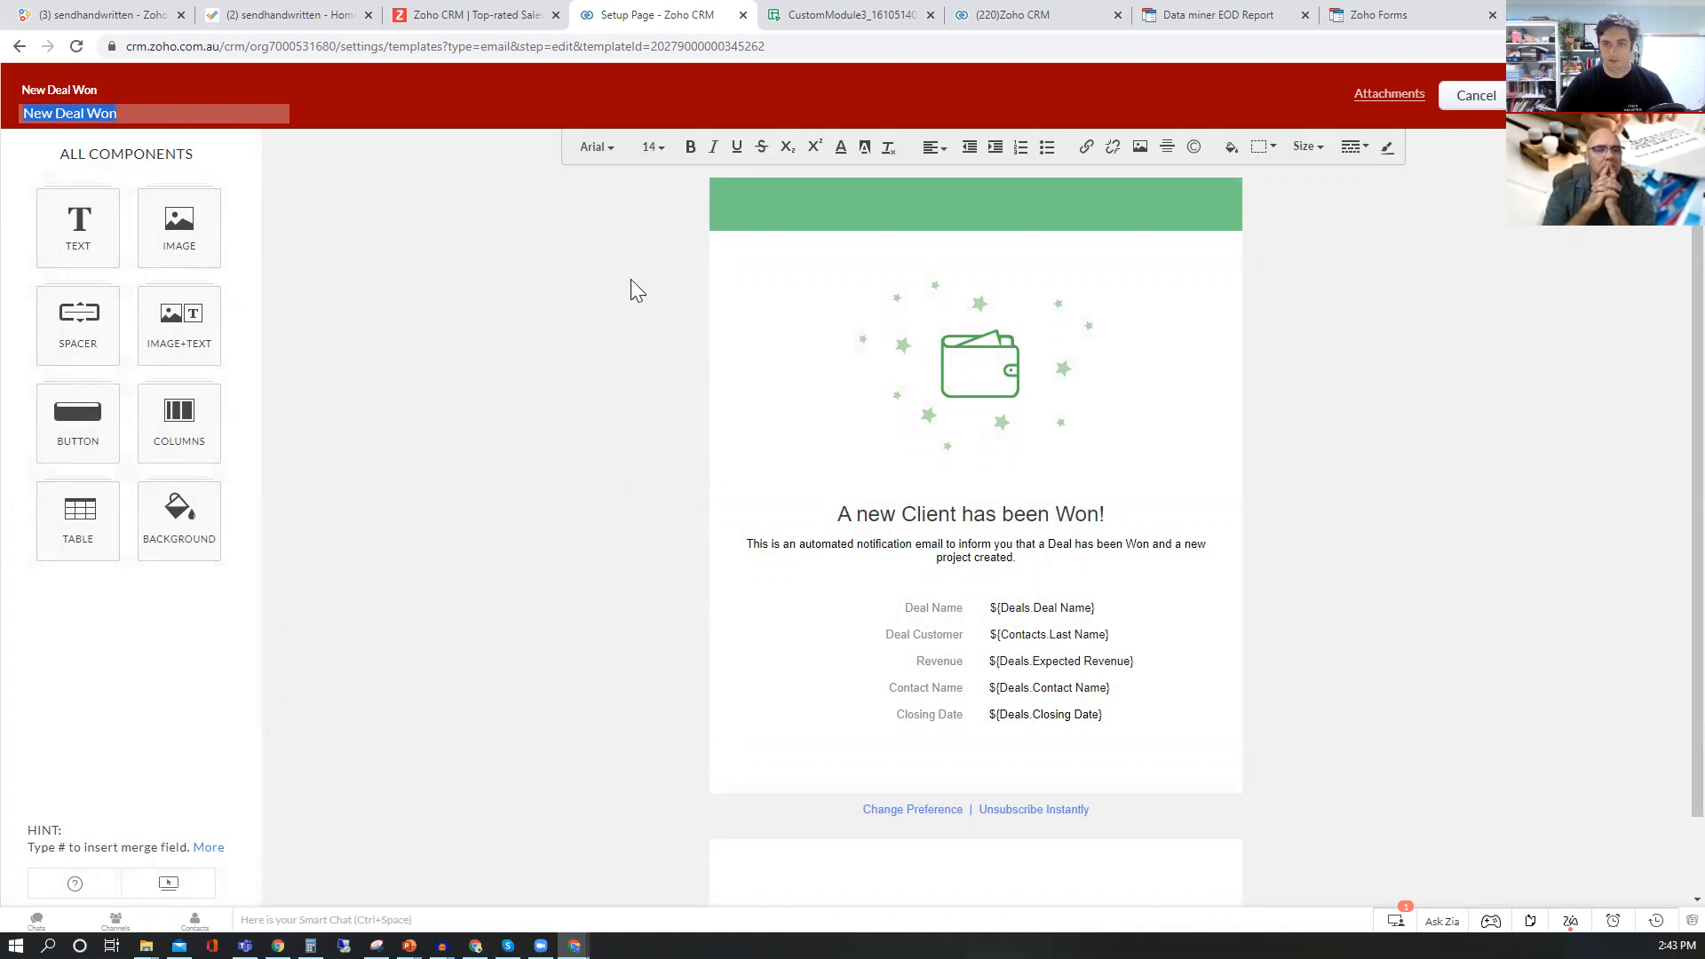
{"action": "left_click", "coordinate": [903, 206]}
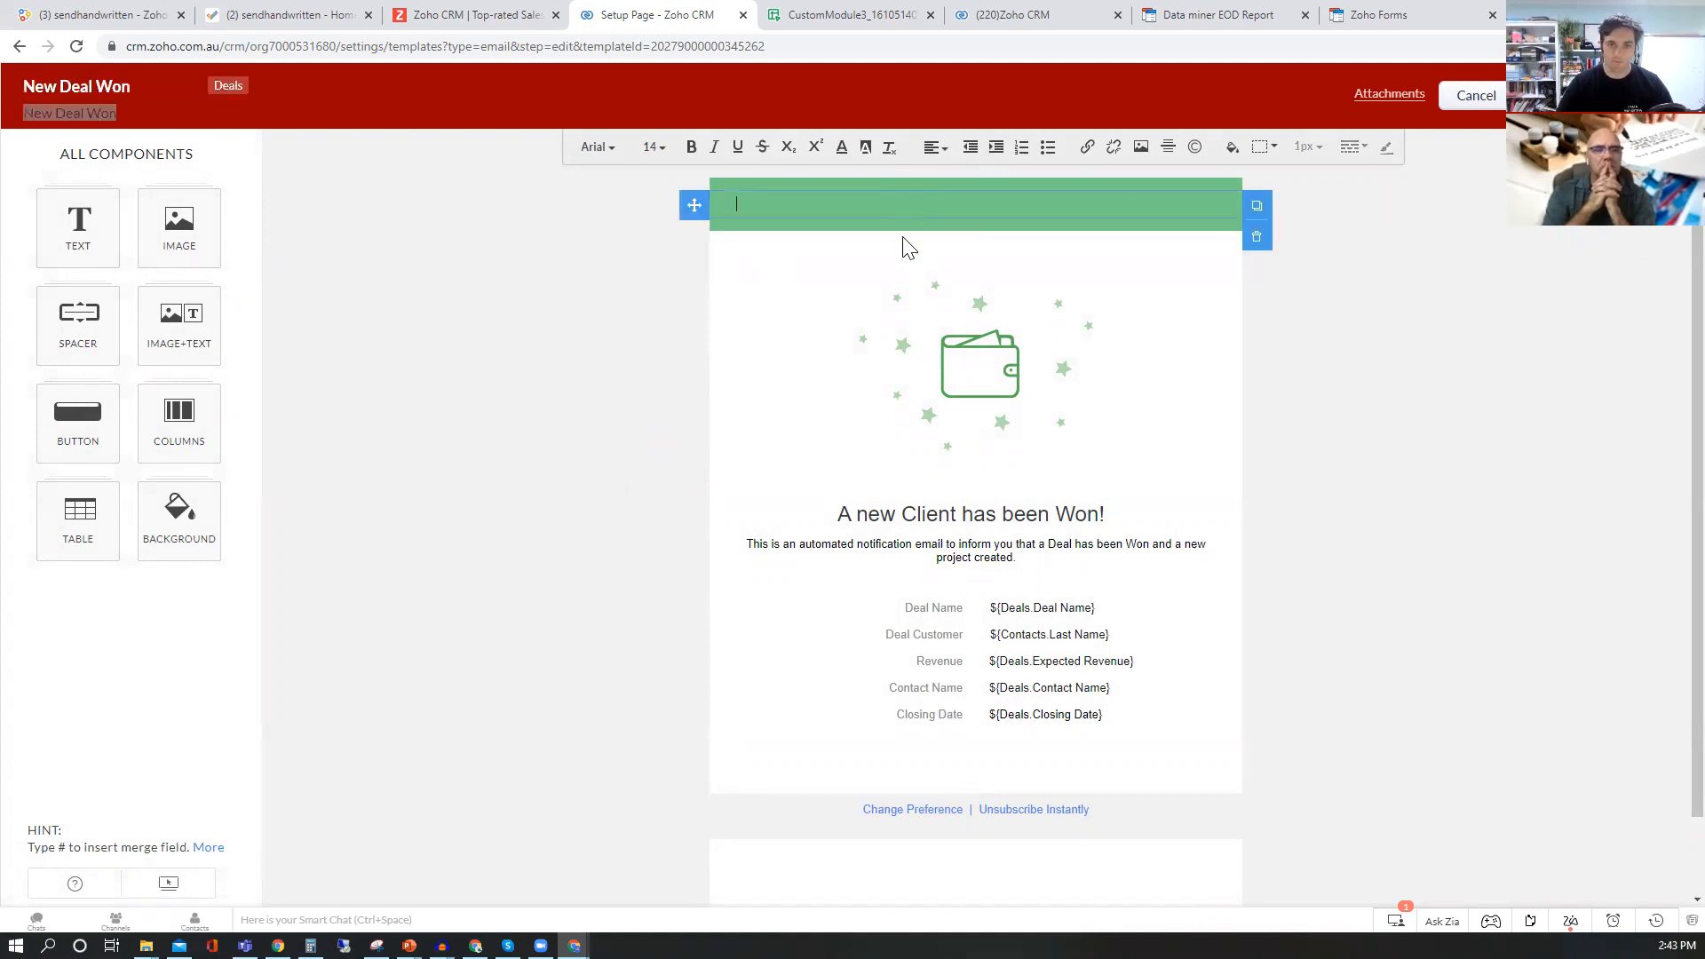
{"action": "left_click", "coordinate": [801, 267]}
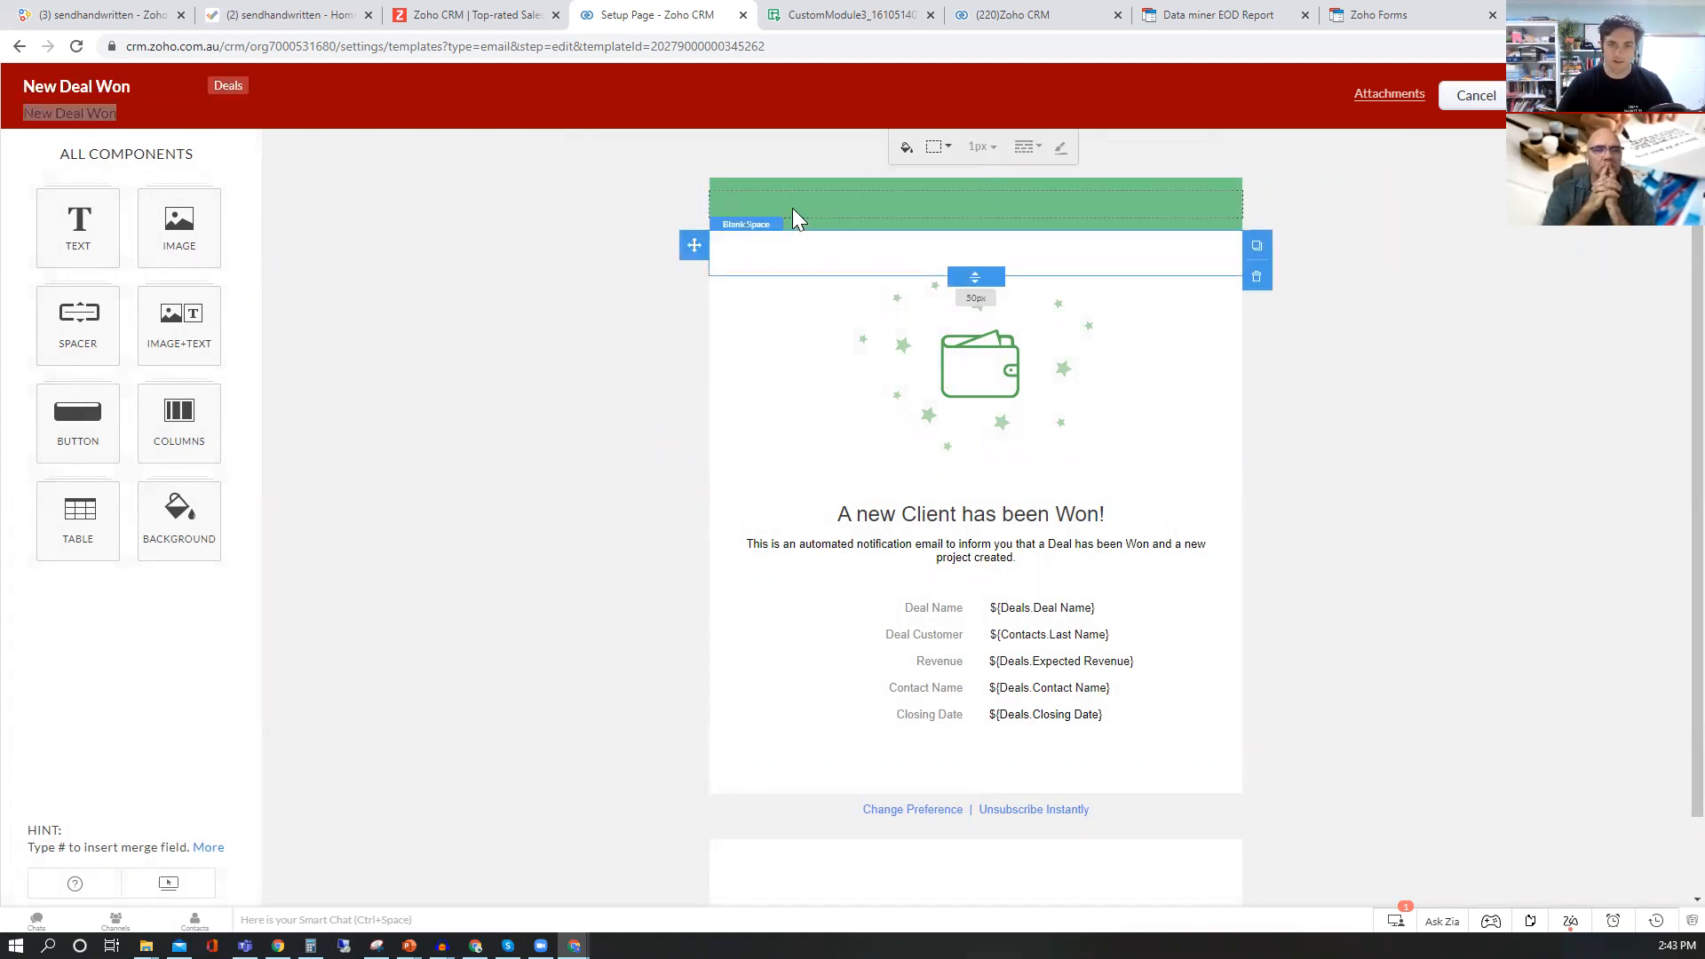
{"action": "left_click", "coordinate": [792, 208]}
{"action": "left_click", "coordinate": [780, 268]}
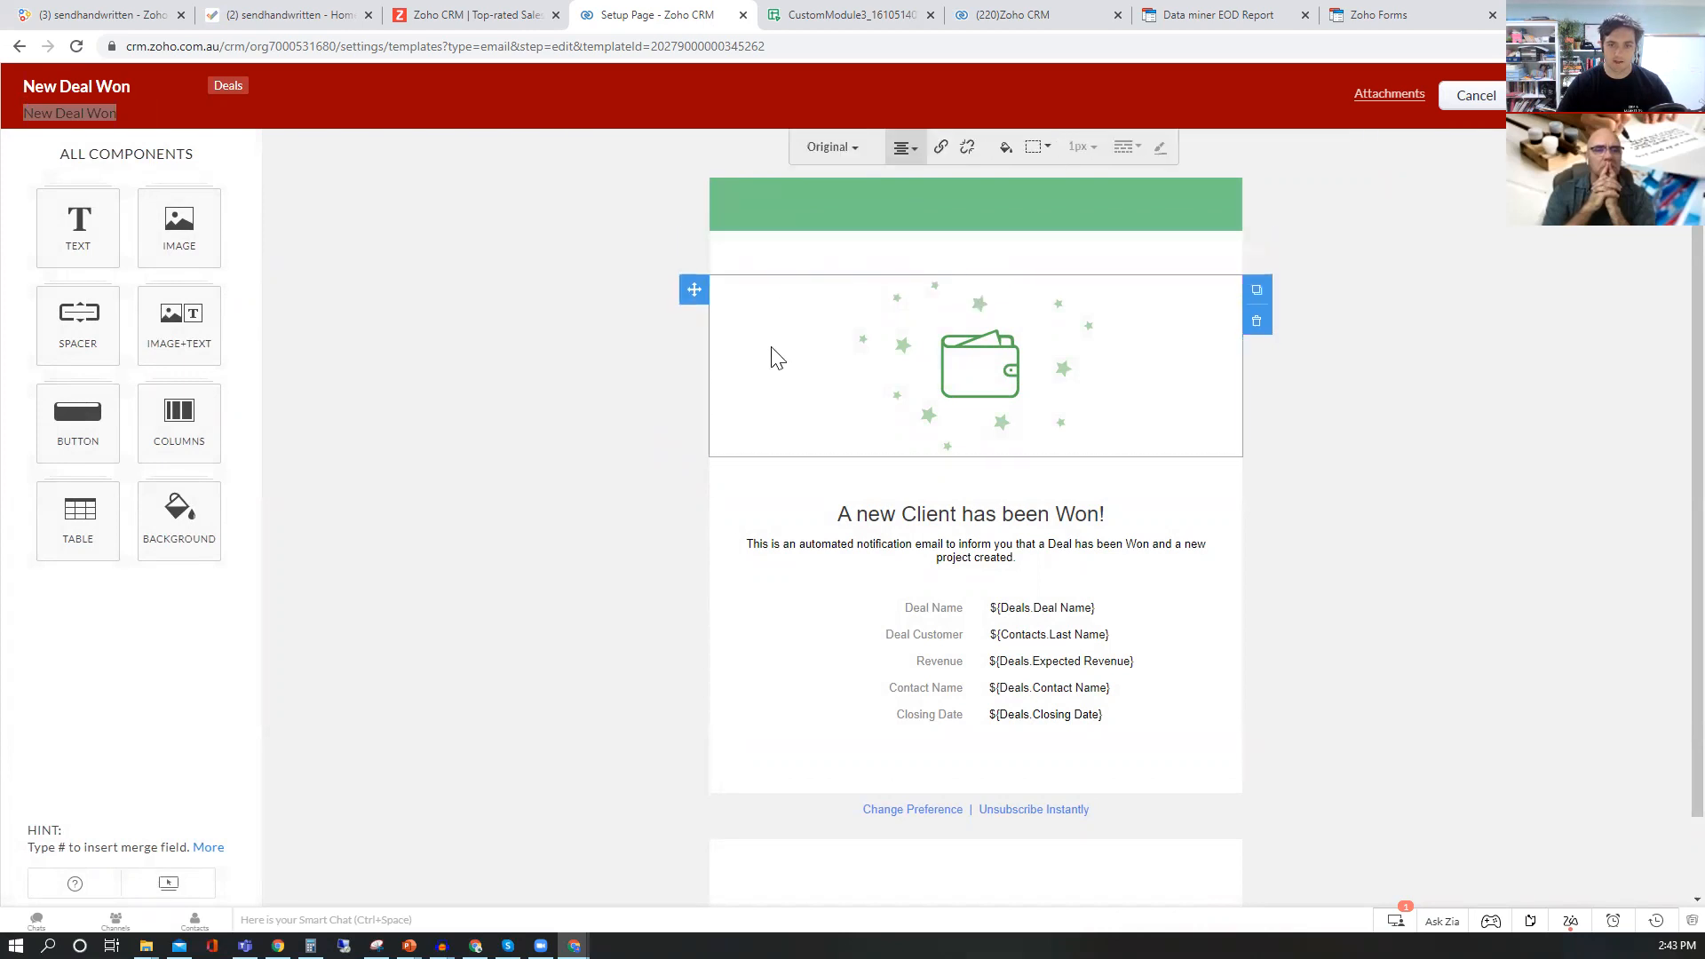
{"action": "left_click", "coordinate": [856, 513]}
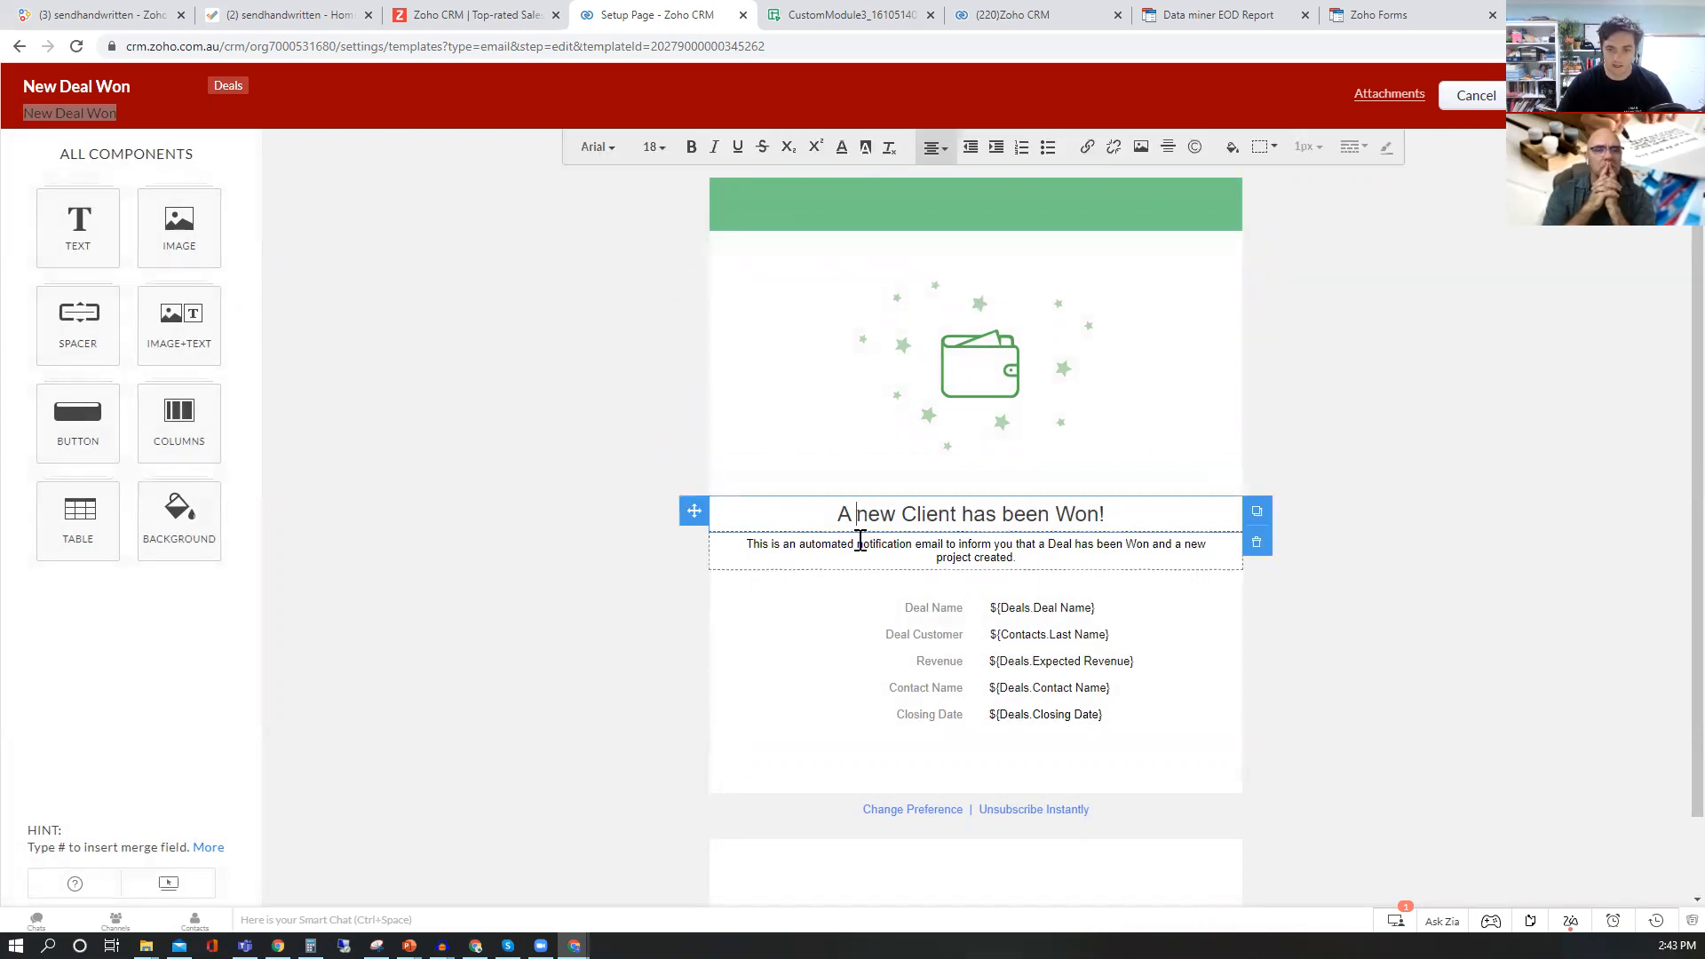
- Below the notification sentence, add the greeting "Hi ${Contacts.First Name}," using the contact's First Name merge field, followed by the filler line "alkdhfiaudf"
{"action": "left_click", "coordinate": [856, 545]}
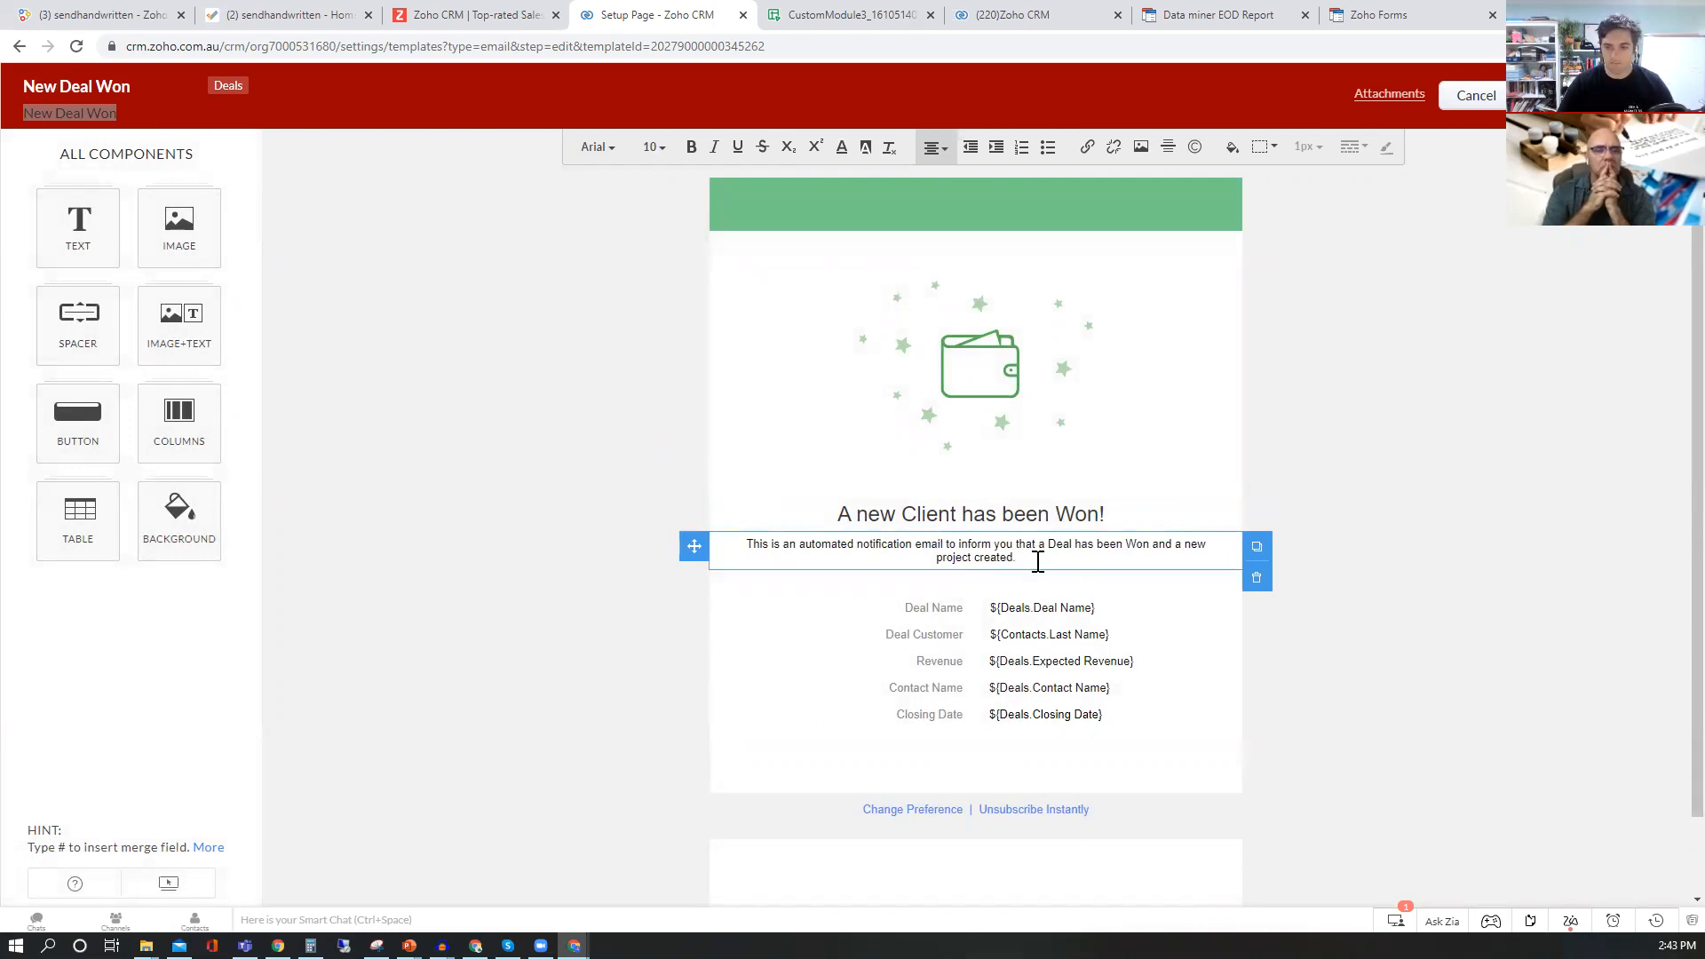
{"action": "key", "text": "Return"}
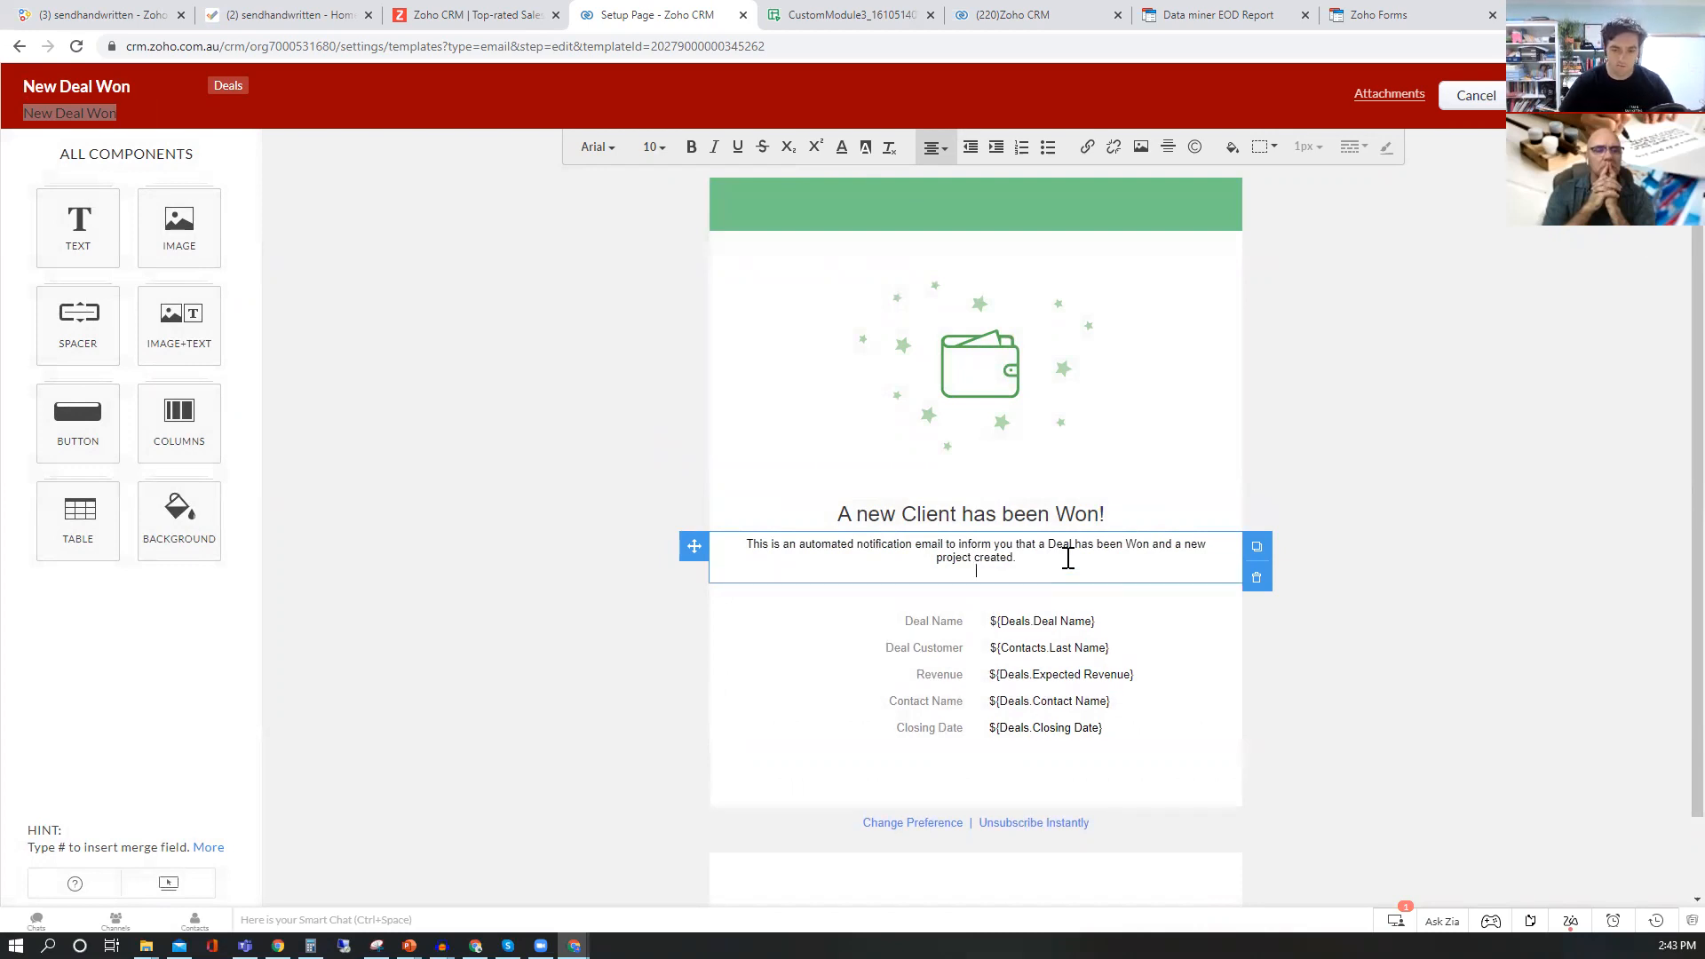
{"action": "key", "text": "Return"}
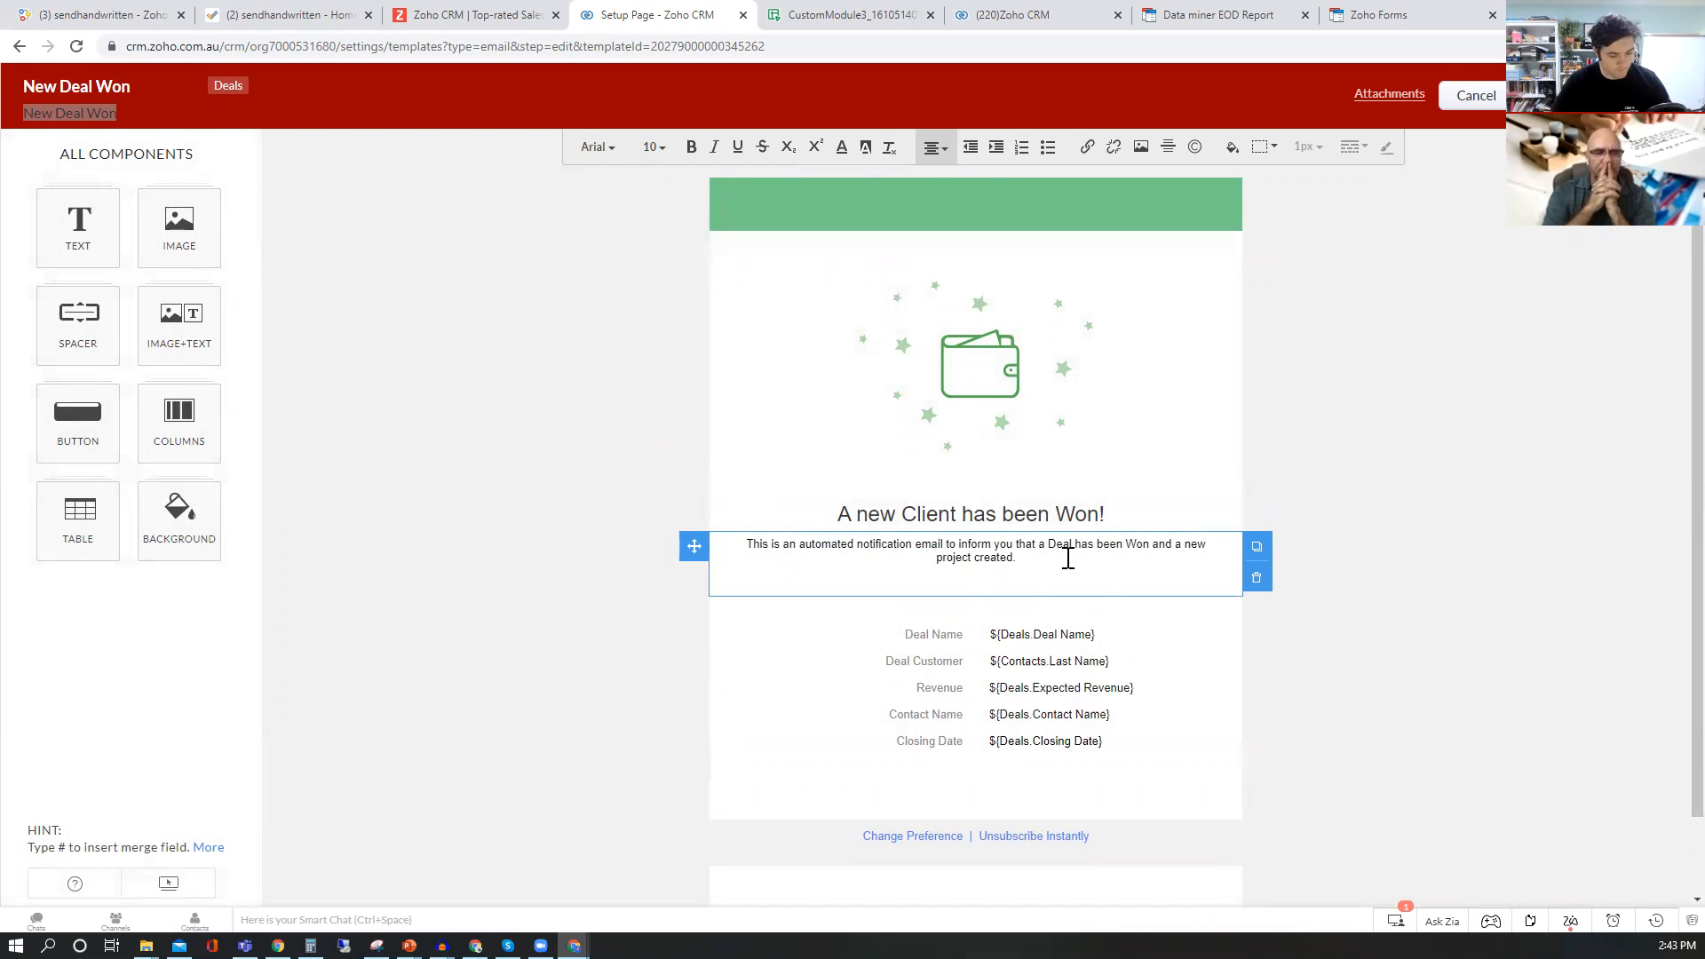
{"action": "type", "text": "#"}
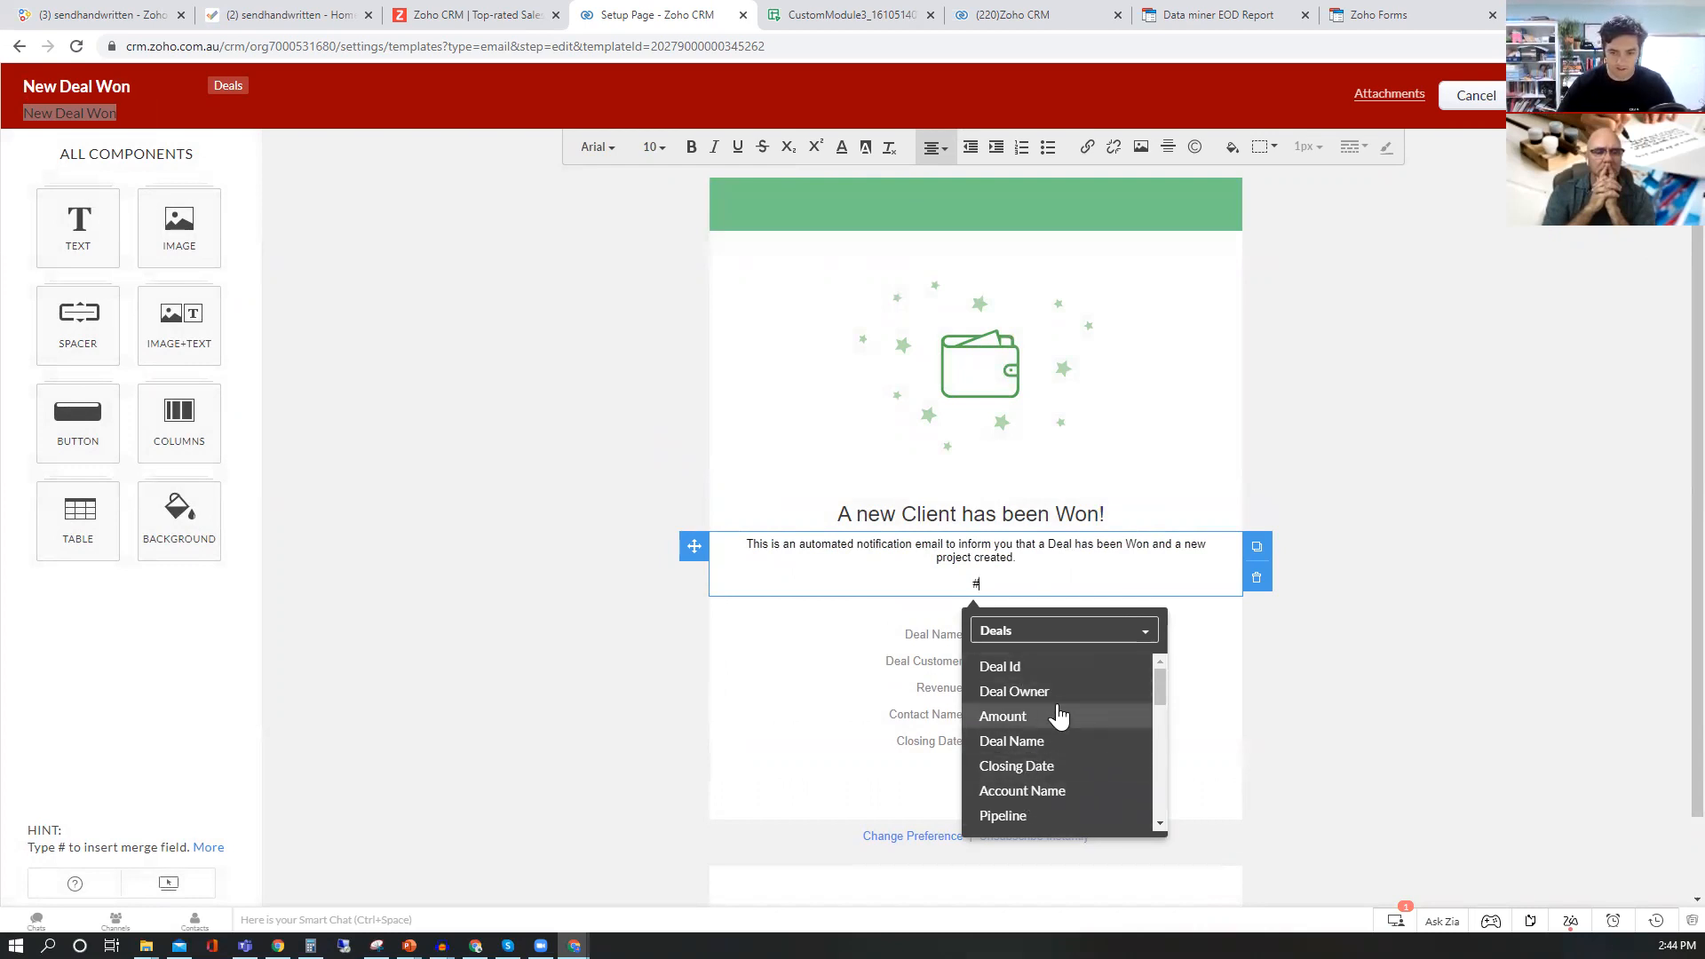
{"action": "type", "text": "fir"}
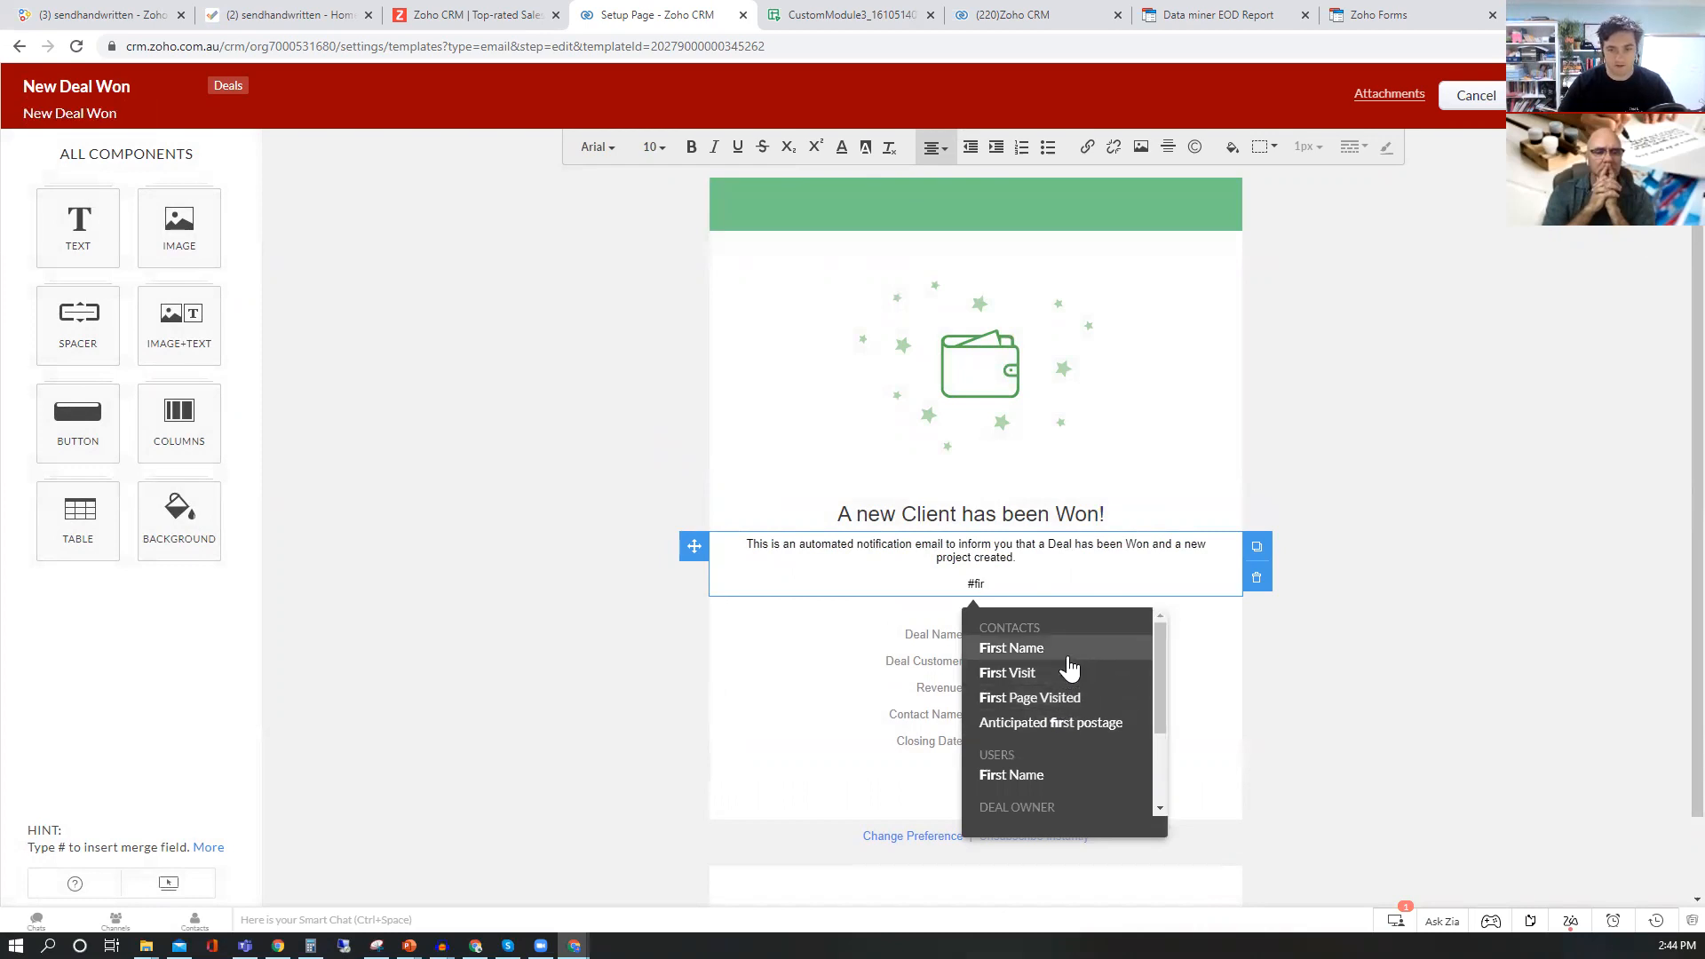
{"action": "left_click", "coordinate": [1066, 649]}
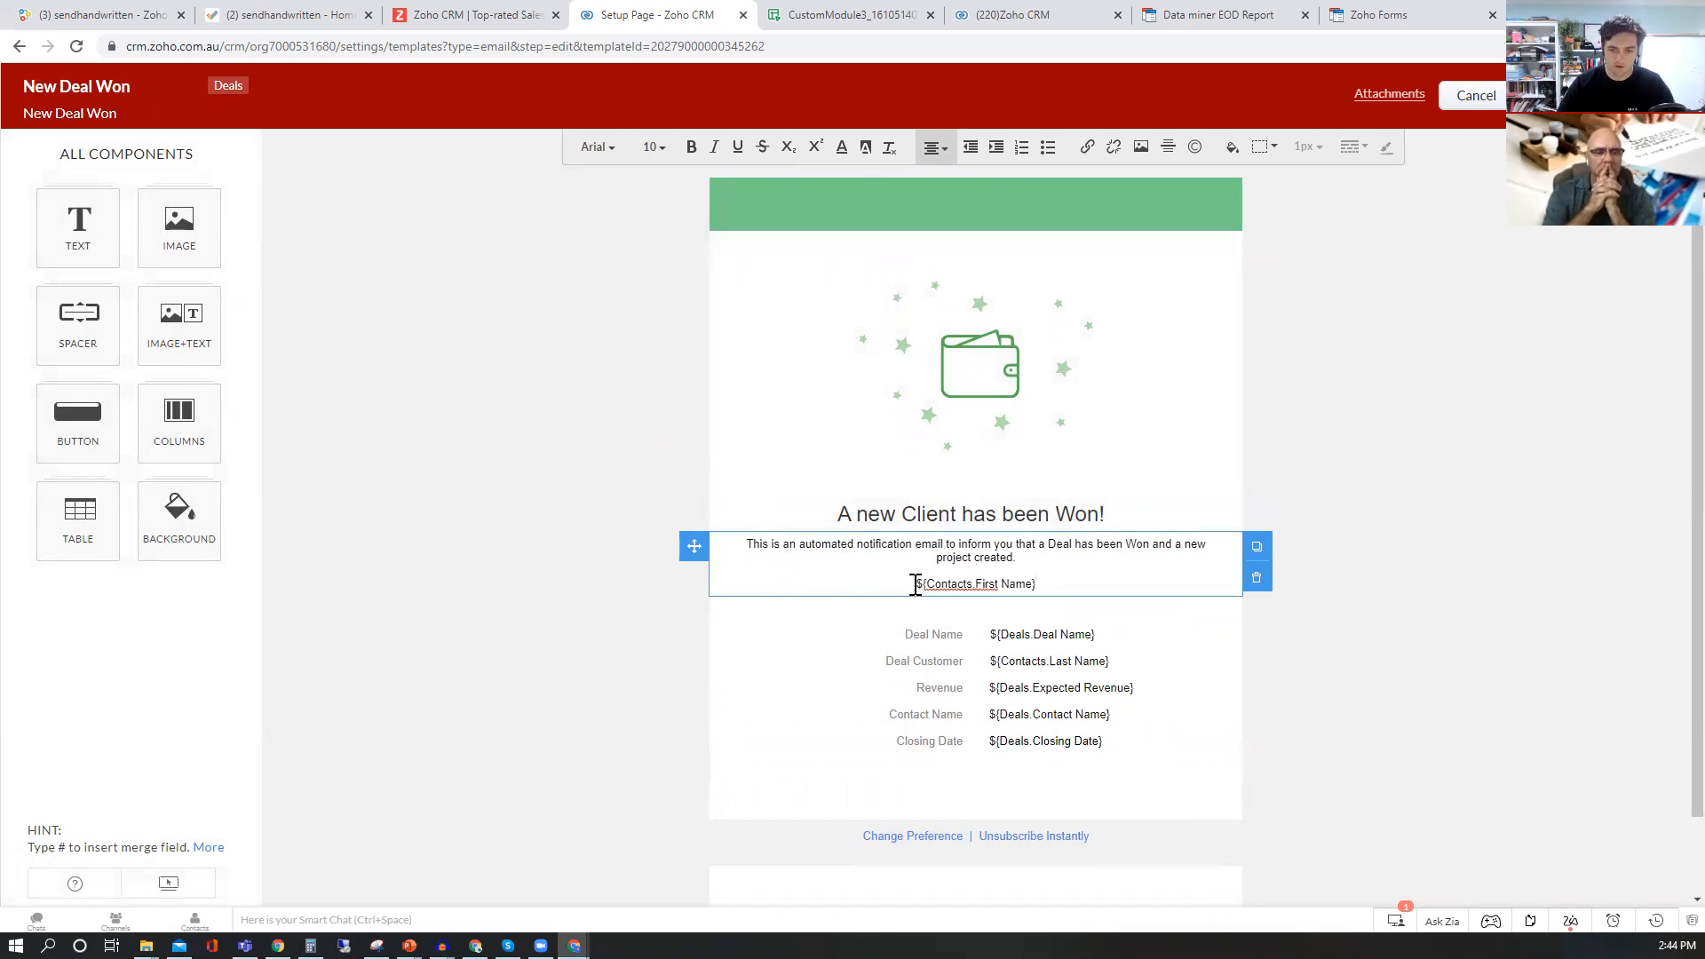
{"action": "key", "text": "Home"}
{"action": "type", "text": "Hi"}
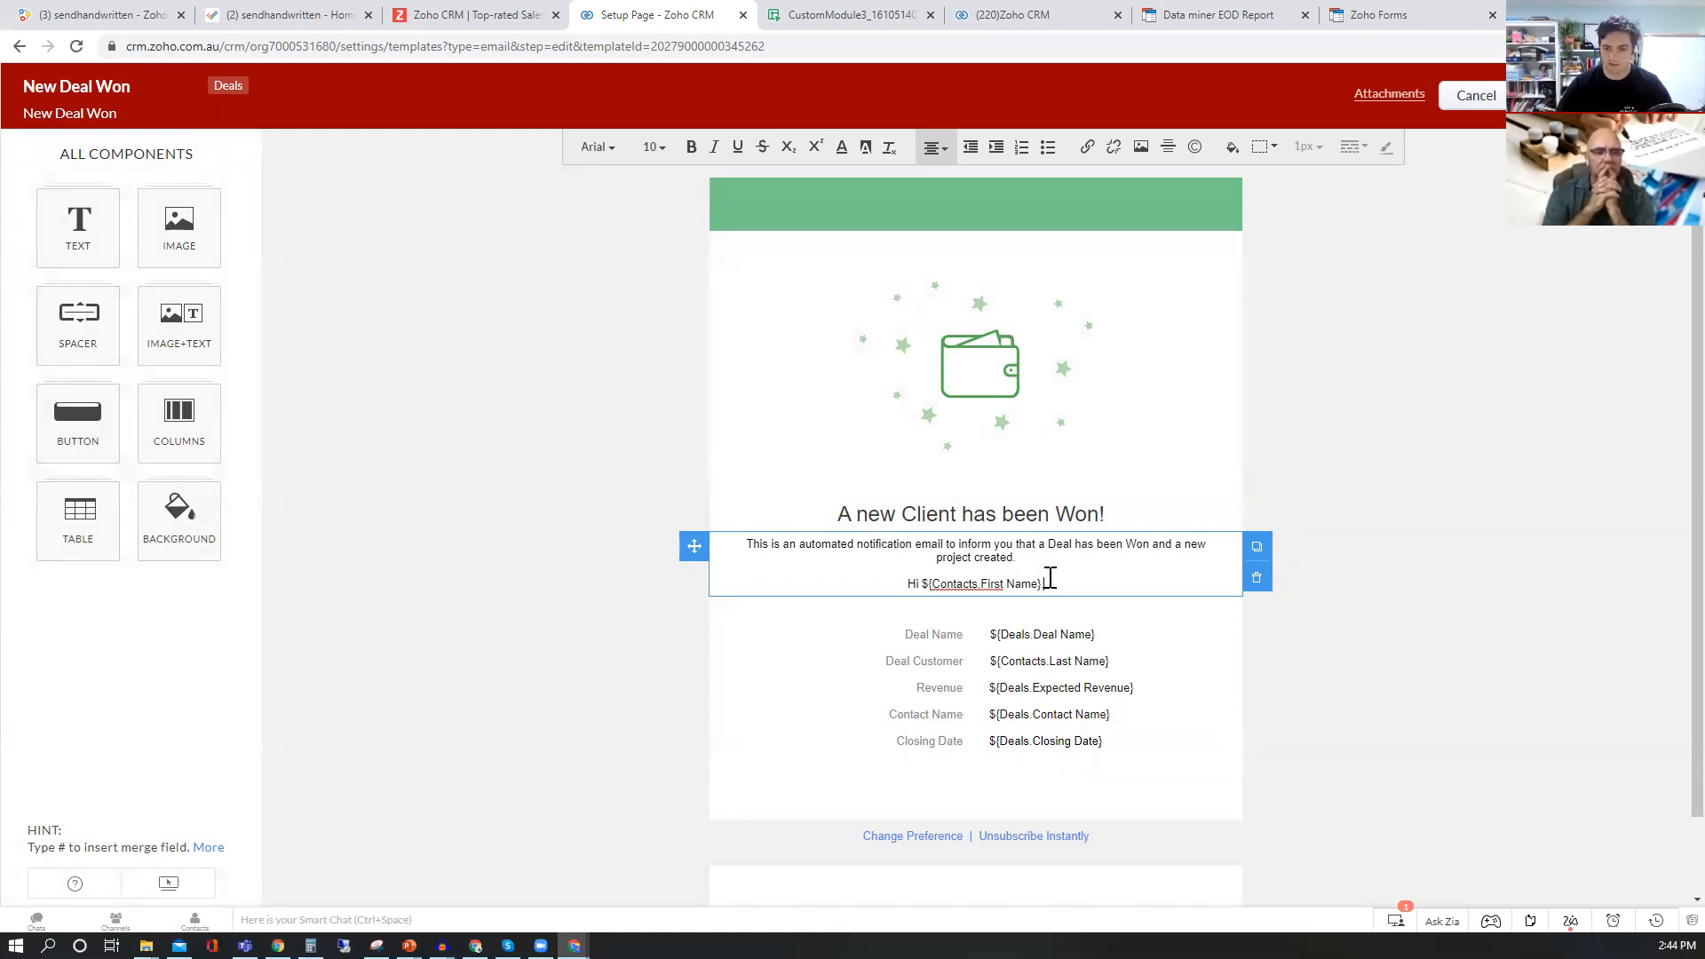
{"action": "key", "text": "Return"}
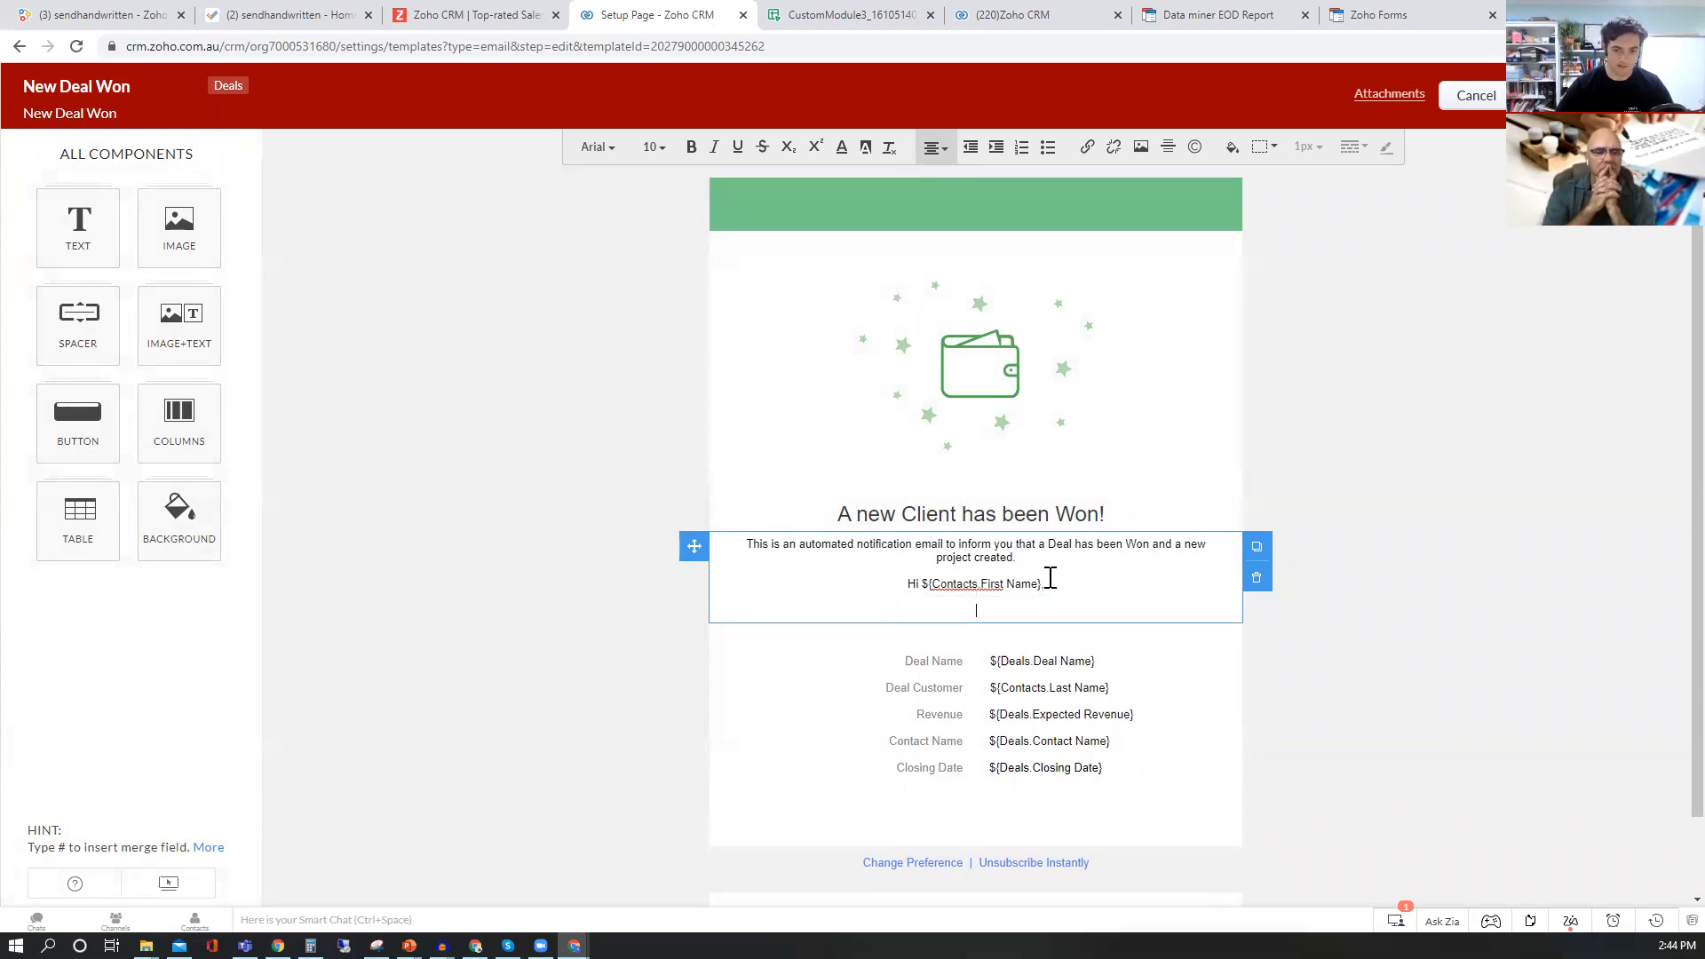
{"action": "type", "text": "alkdhfiaudf"}
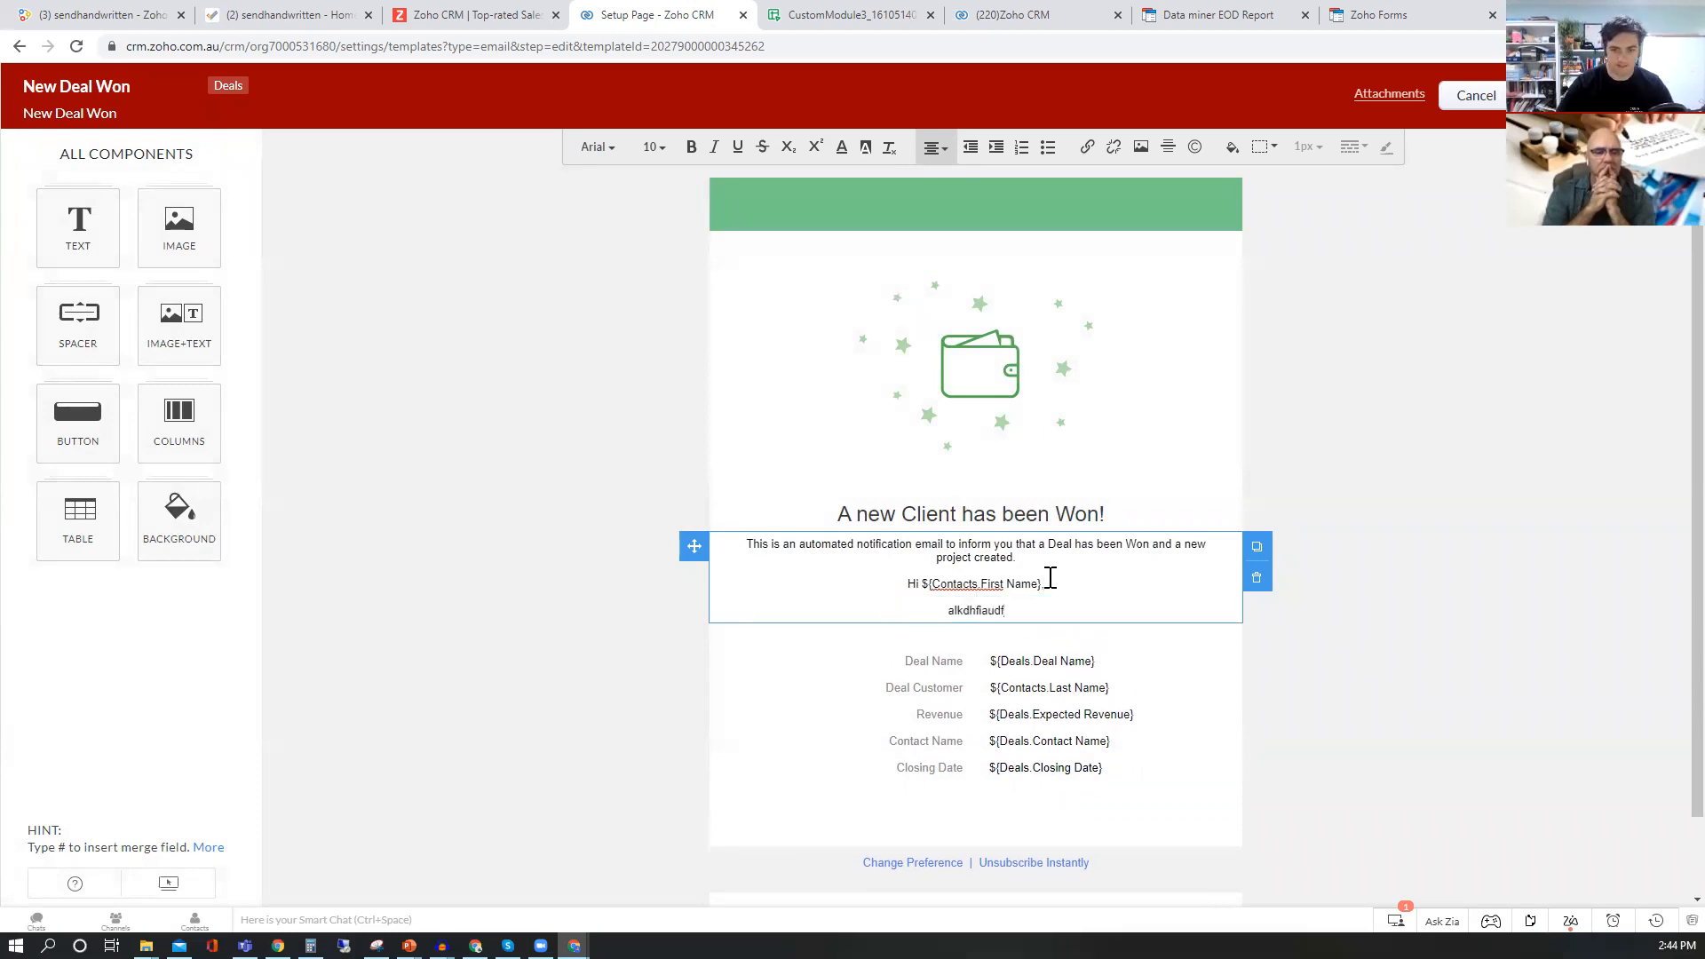
- Delete the filler line and the contact greeting below the notification sentence
{"action": "double_click", "coordinate": [990, 611]}
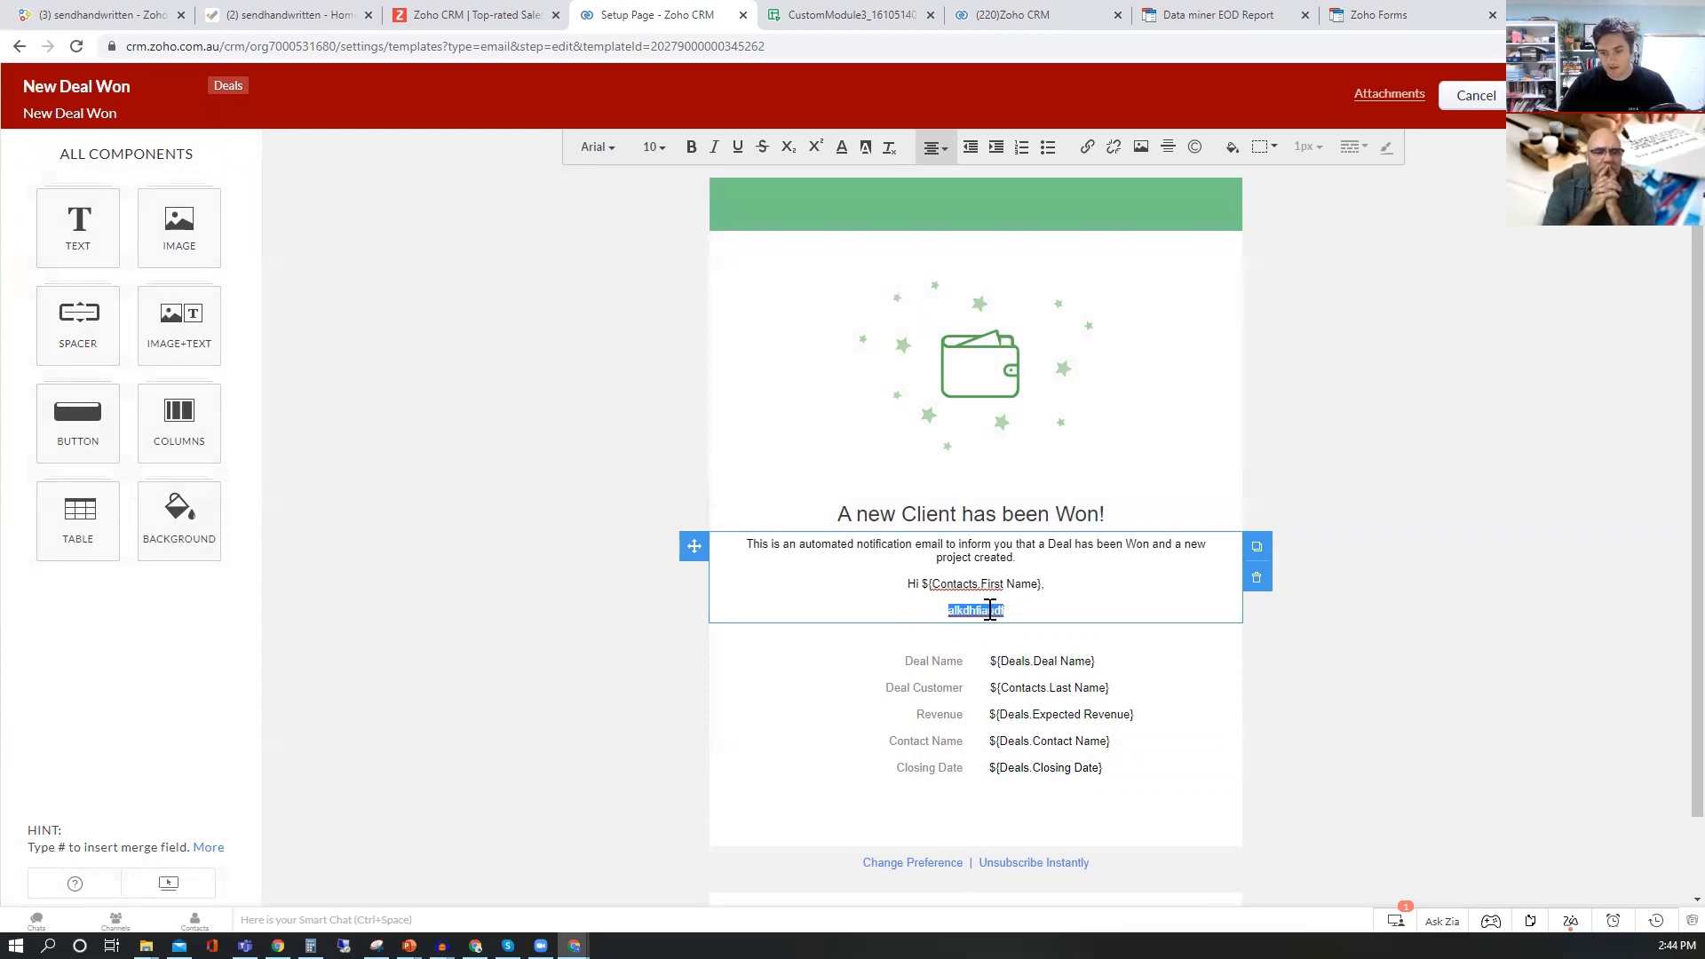
{"action": "key", "text": "BackSpace"}
{"action": "left_click_drag", "start_coordinate": [972, 615], "coordinate": [892, 588]}
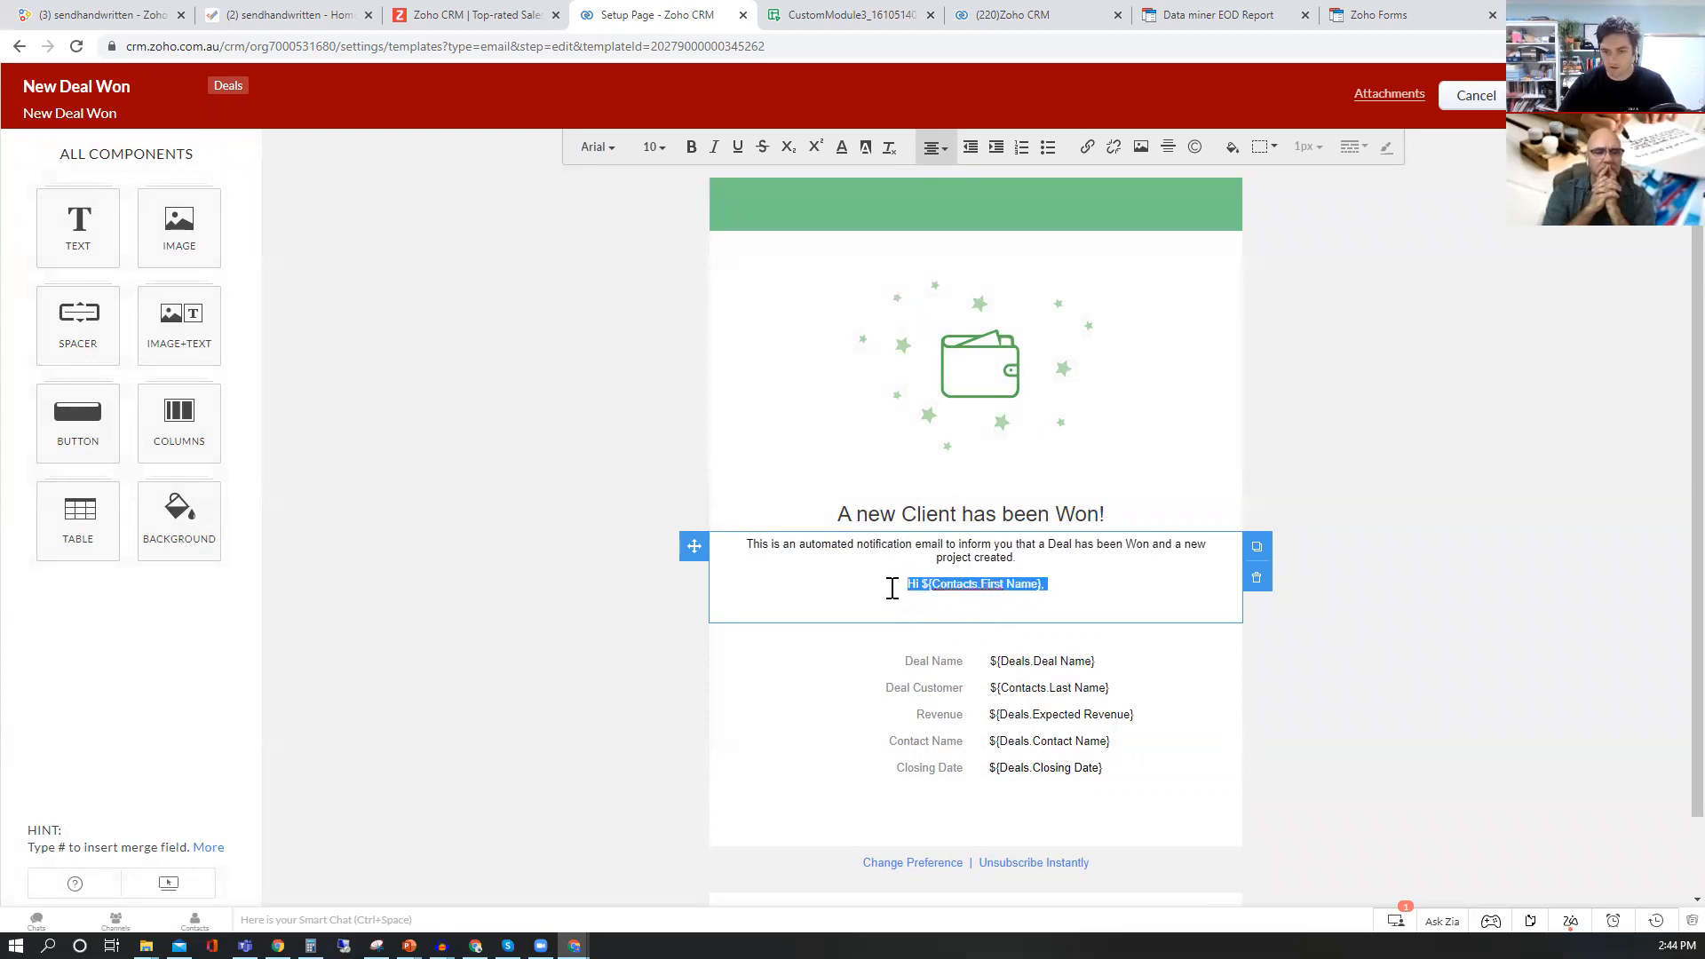
{"action": "key", "text": "BackSpace"}
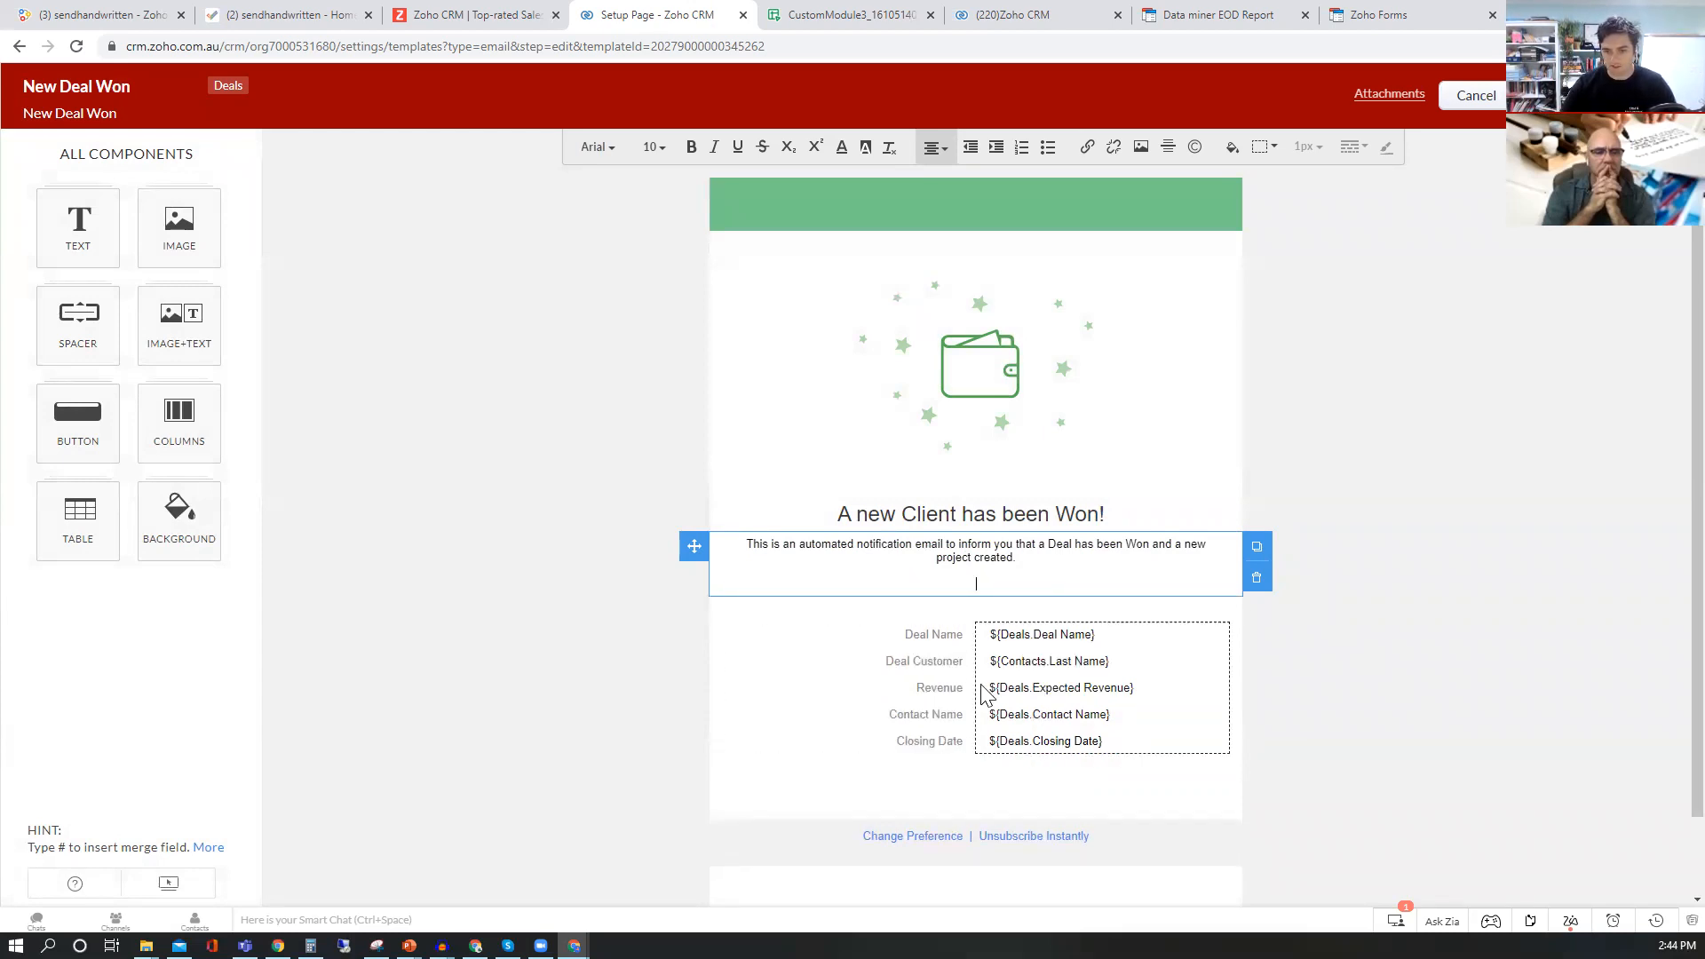
- Look at the image selection options for the wallet image, leaving the image as it is
{"action": "left_click", "coordinate": [924, 368]}
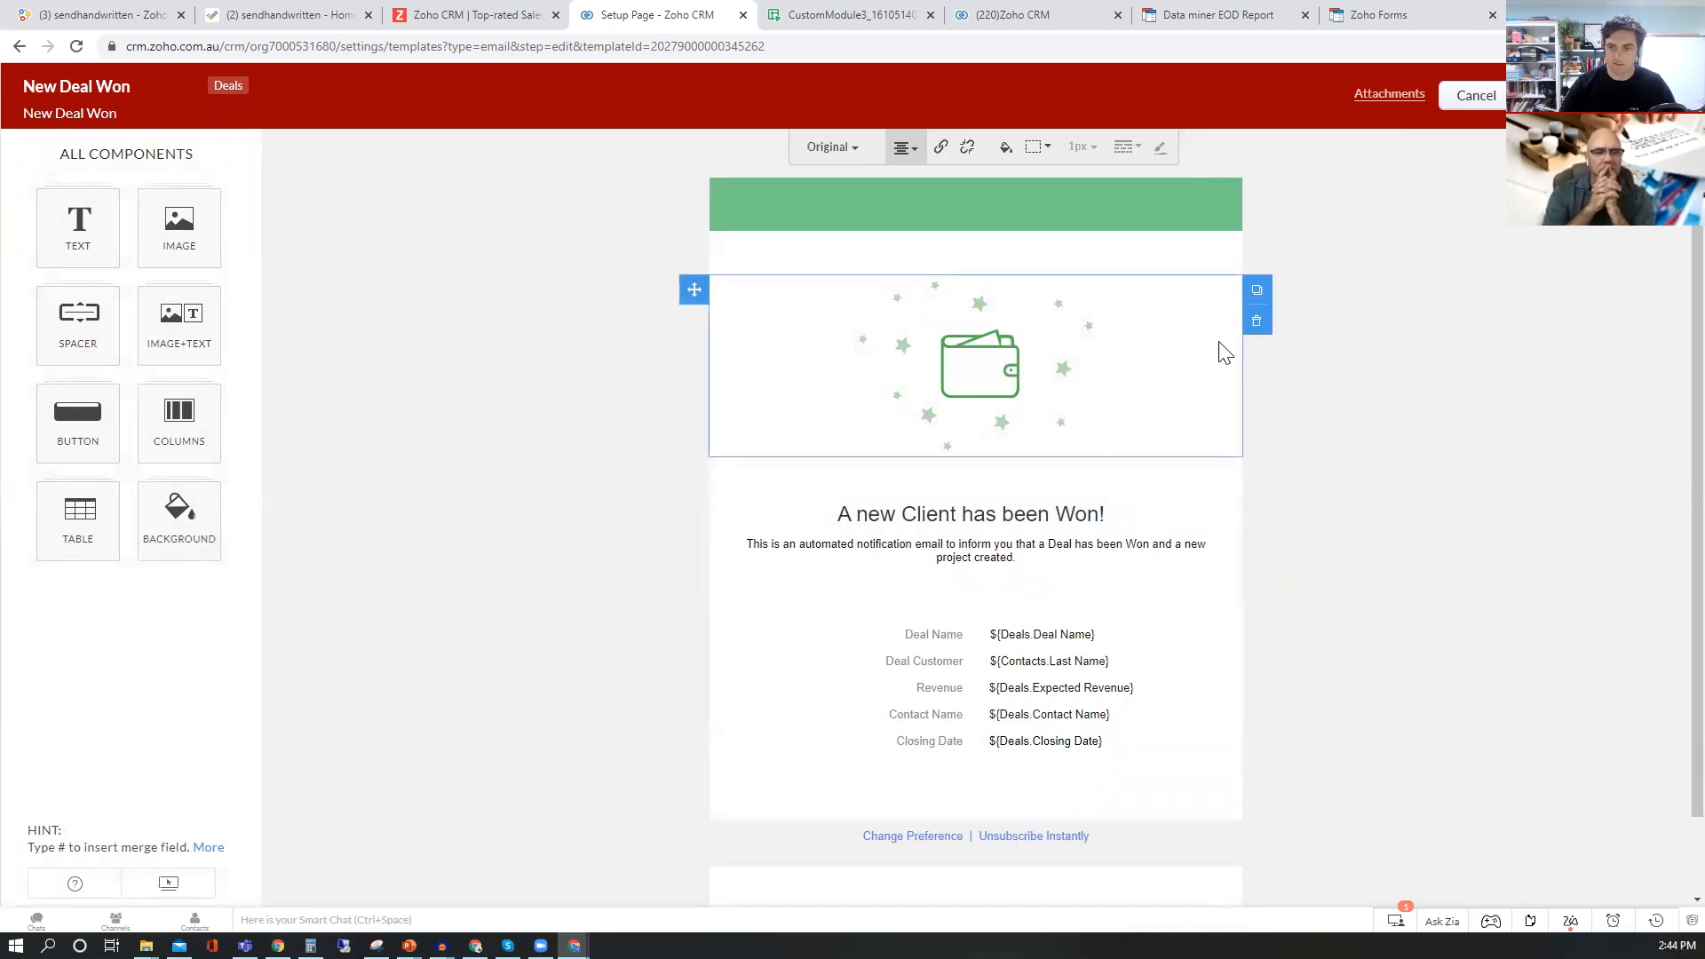
{"action": "left_click", "coordinate": [974, 371]}
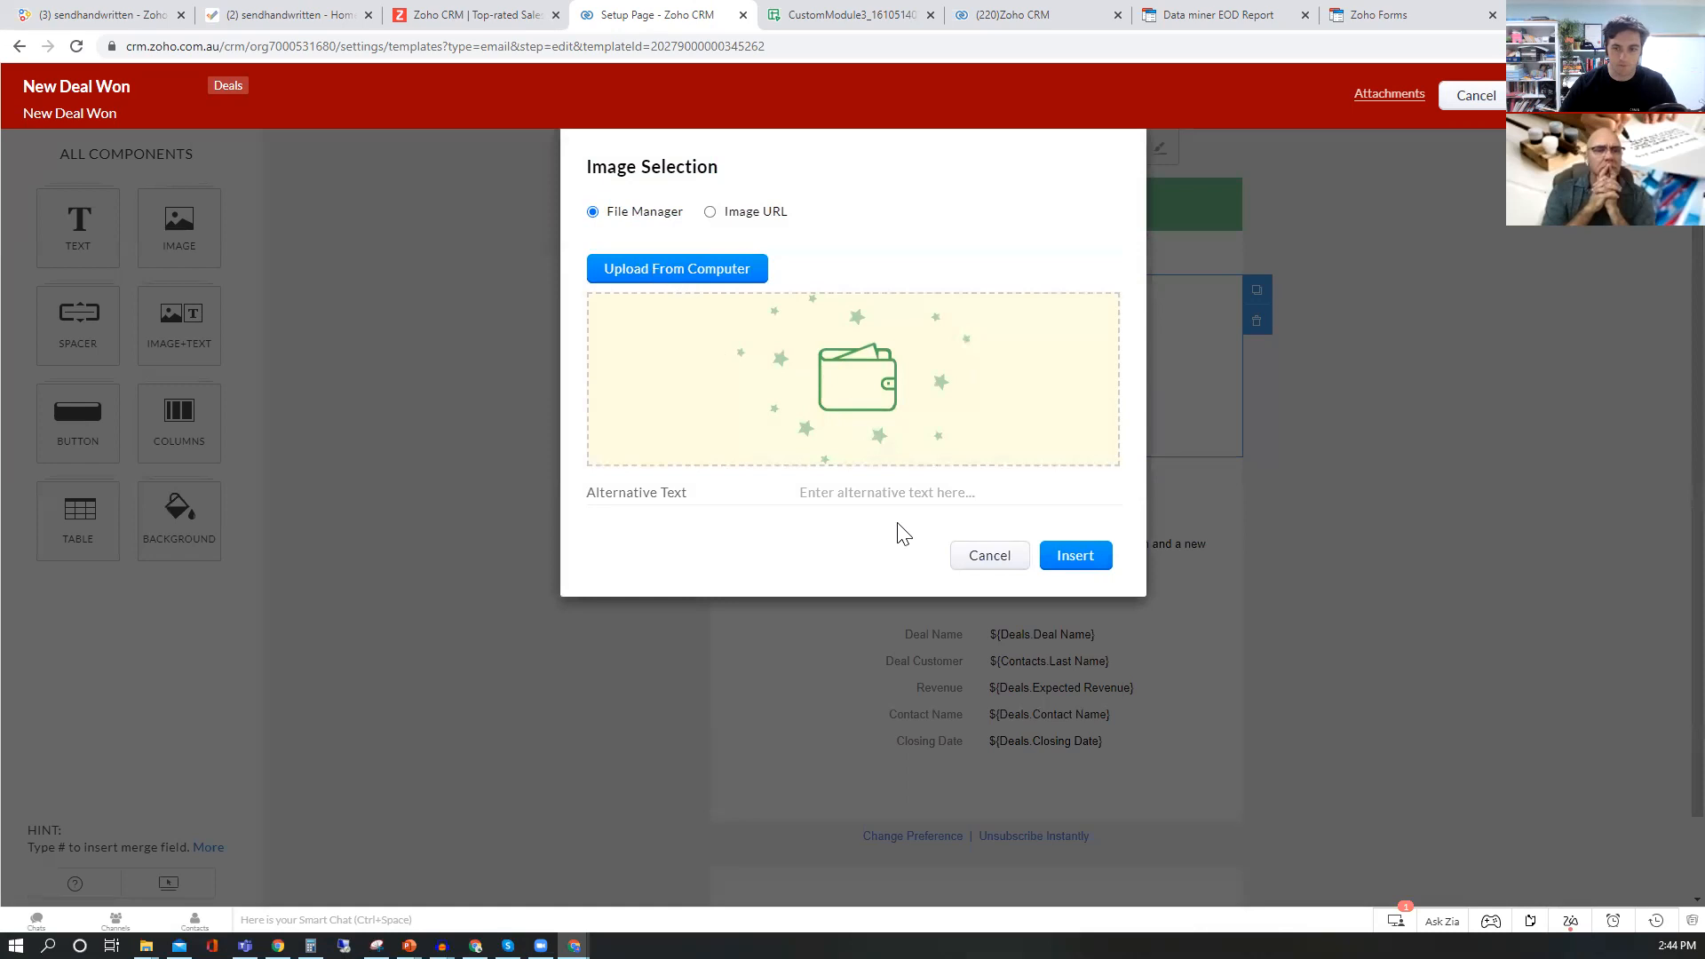
{"action": "left_click", "coordinate": [973, 559]}
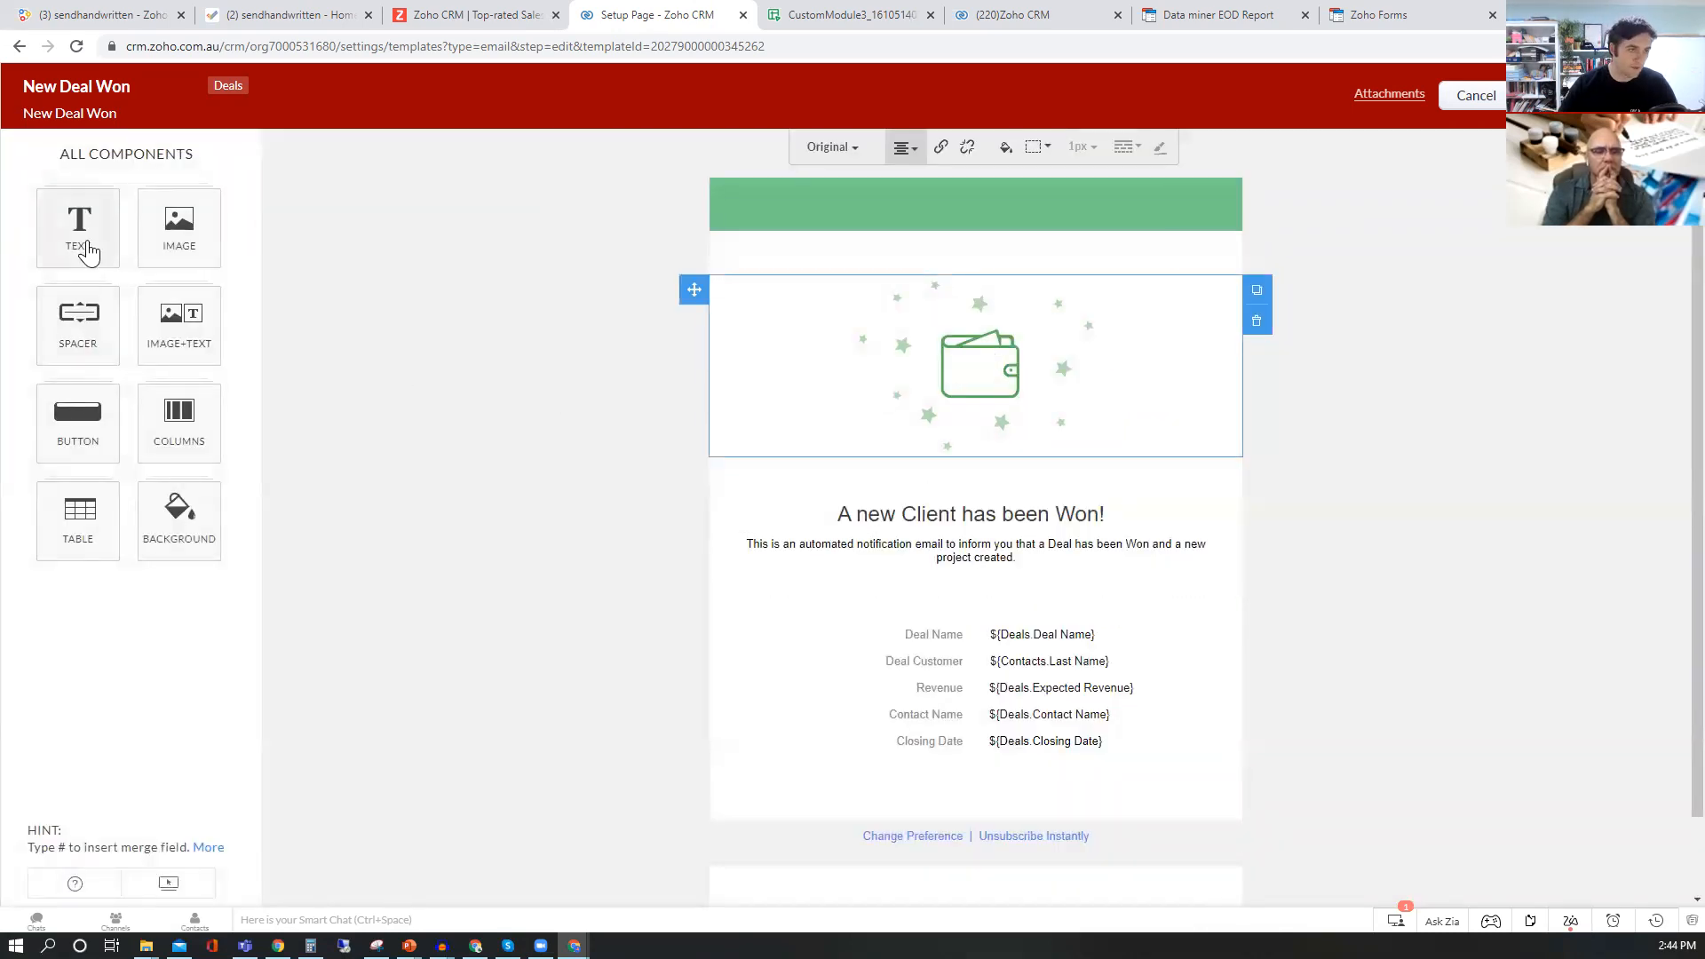
- Insert a single-image placeholder block directly above the wallet image
{"action": "double_click", "coordinate": [82, 235]}
{"action": "left_click", "coordinate": [190, 373]}
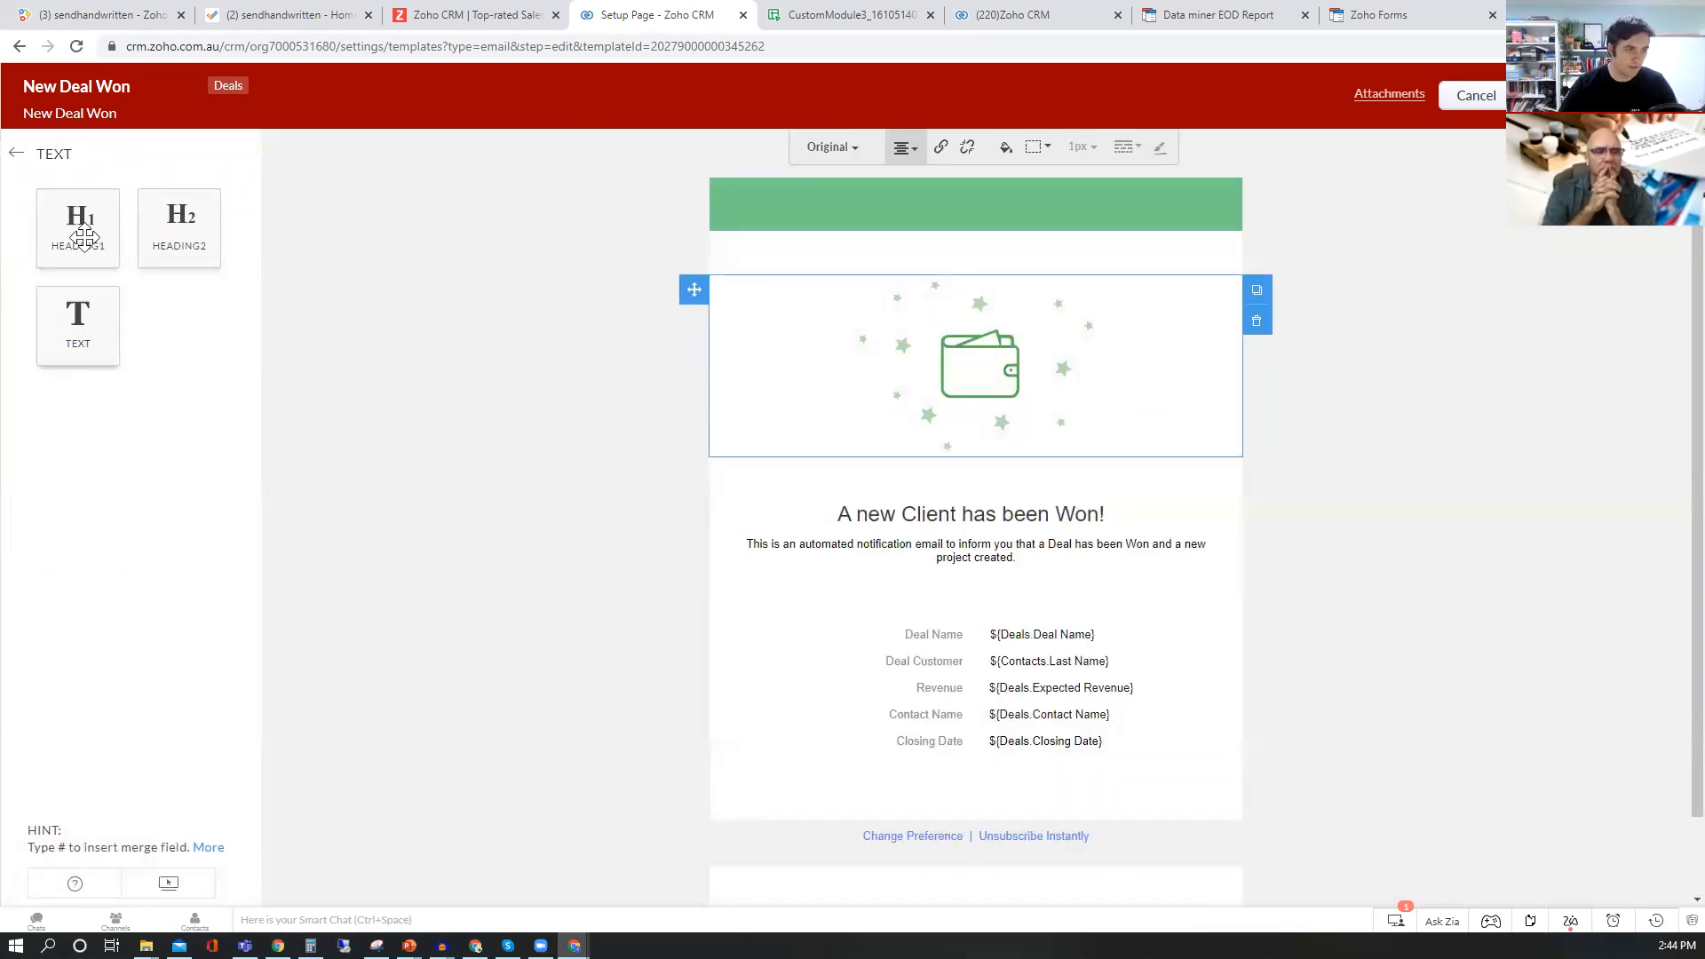
{"action": "left_click", "coordinate": [17, 154]}
{"action": "left_click", "coordinate": [181, 229]}
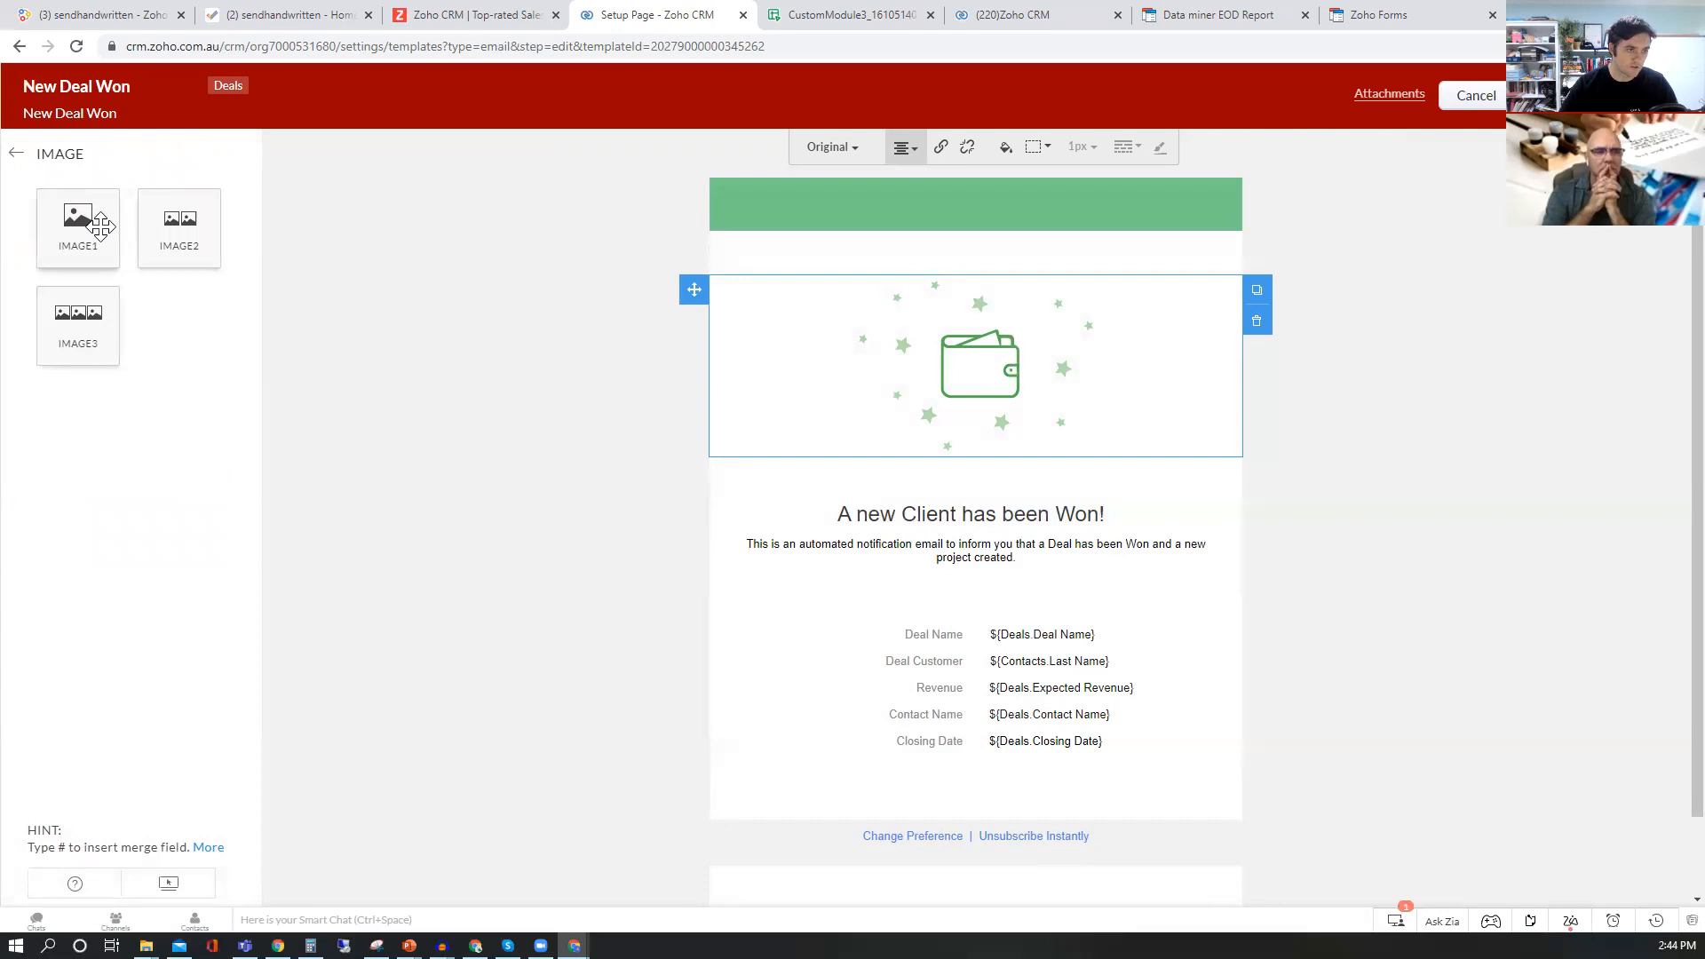
{"action": "left_click_drag", "start_coordinate": [76, 221], "coordinate": [888, 284]}
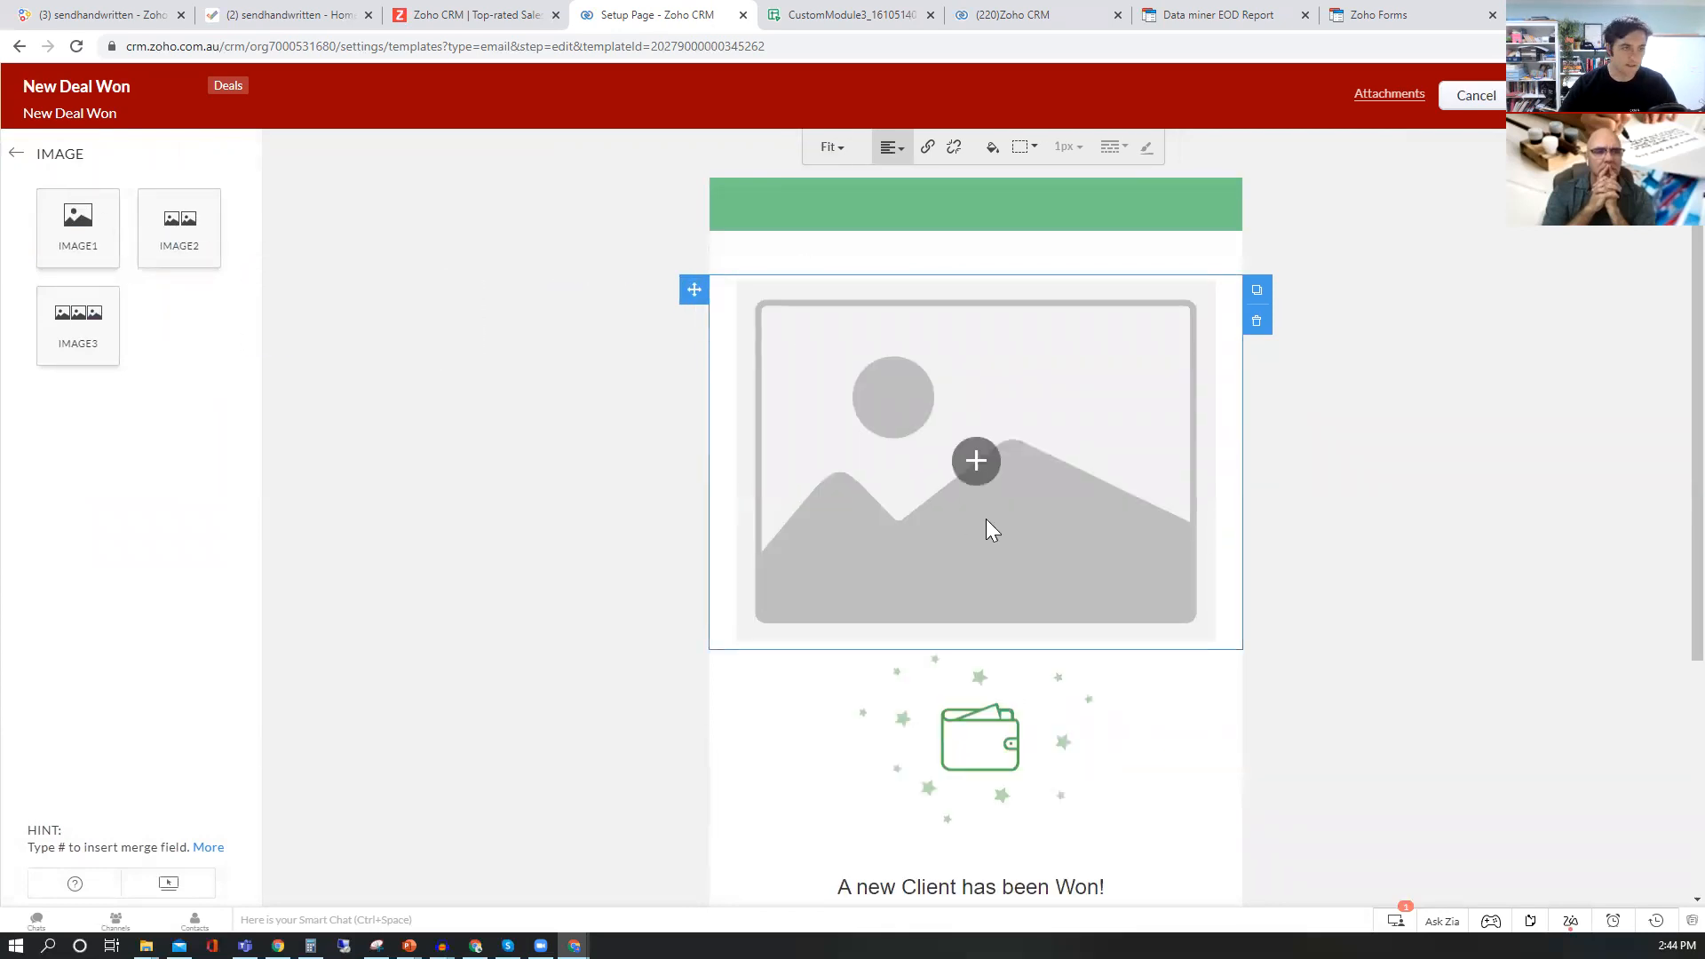
- Try to add a rounded button between the image placeholder and the wallet image, and return to the component list
{"action": "left_click", "coordinate": [17, 154]}
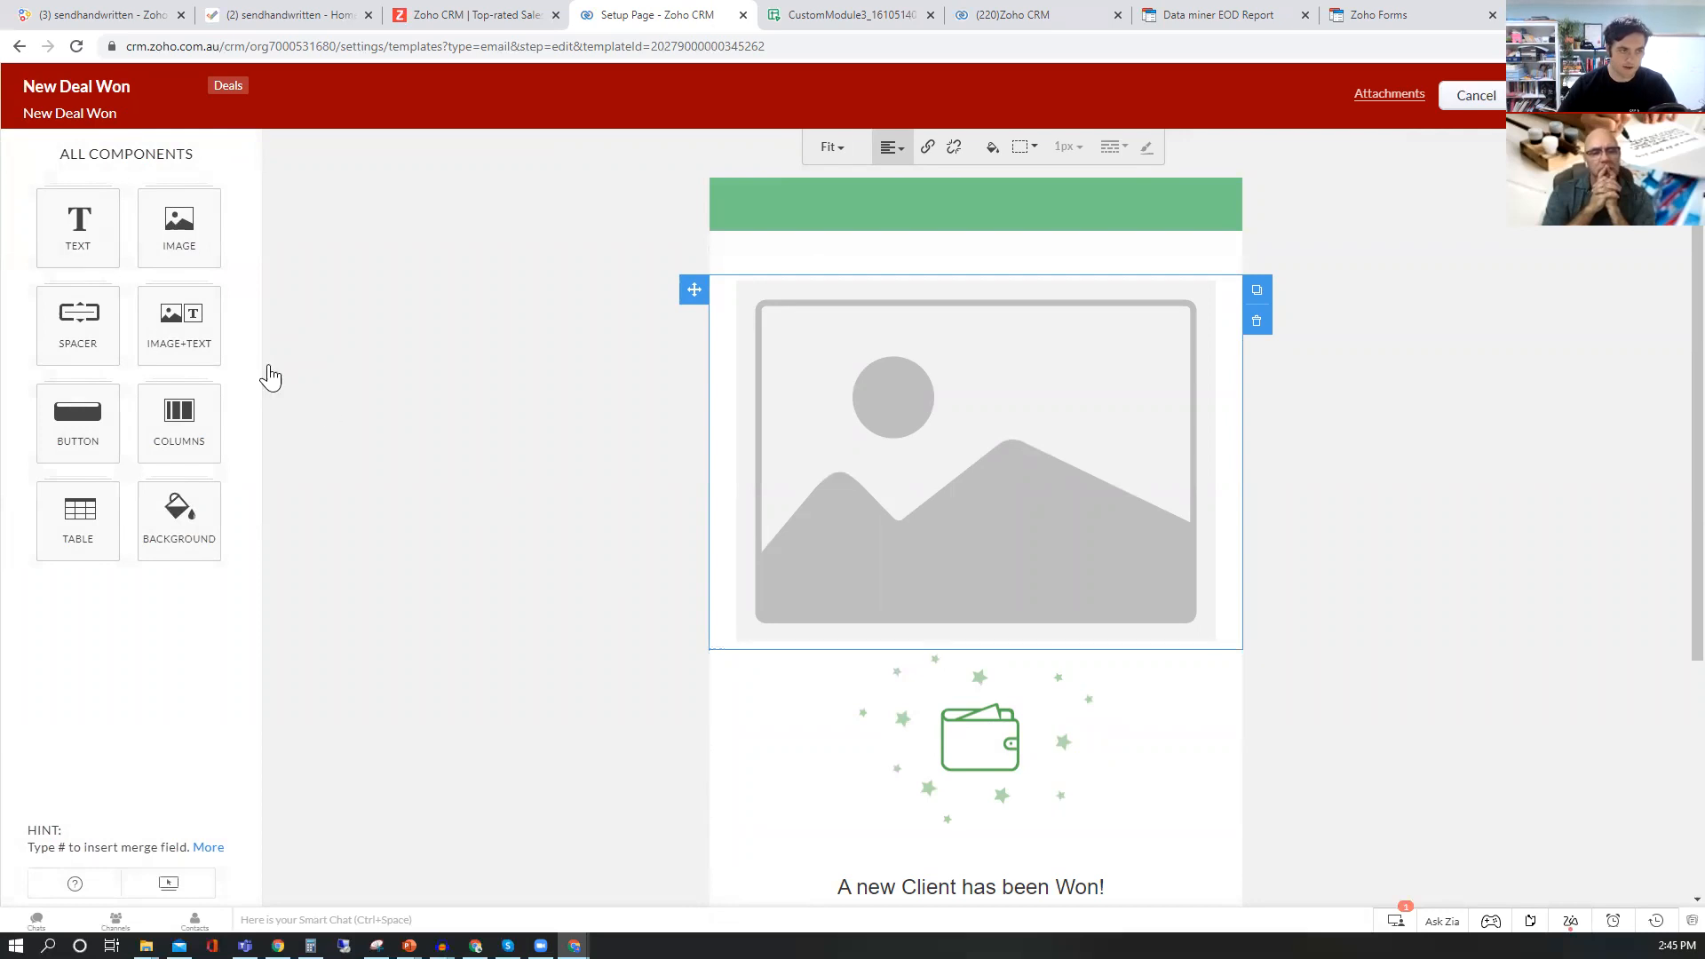
{"action": "left_click", "coordinate": [69, 441]}
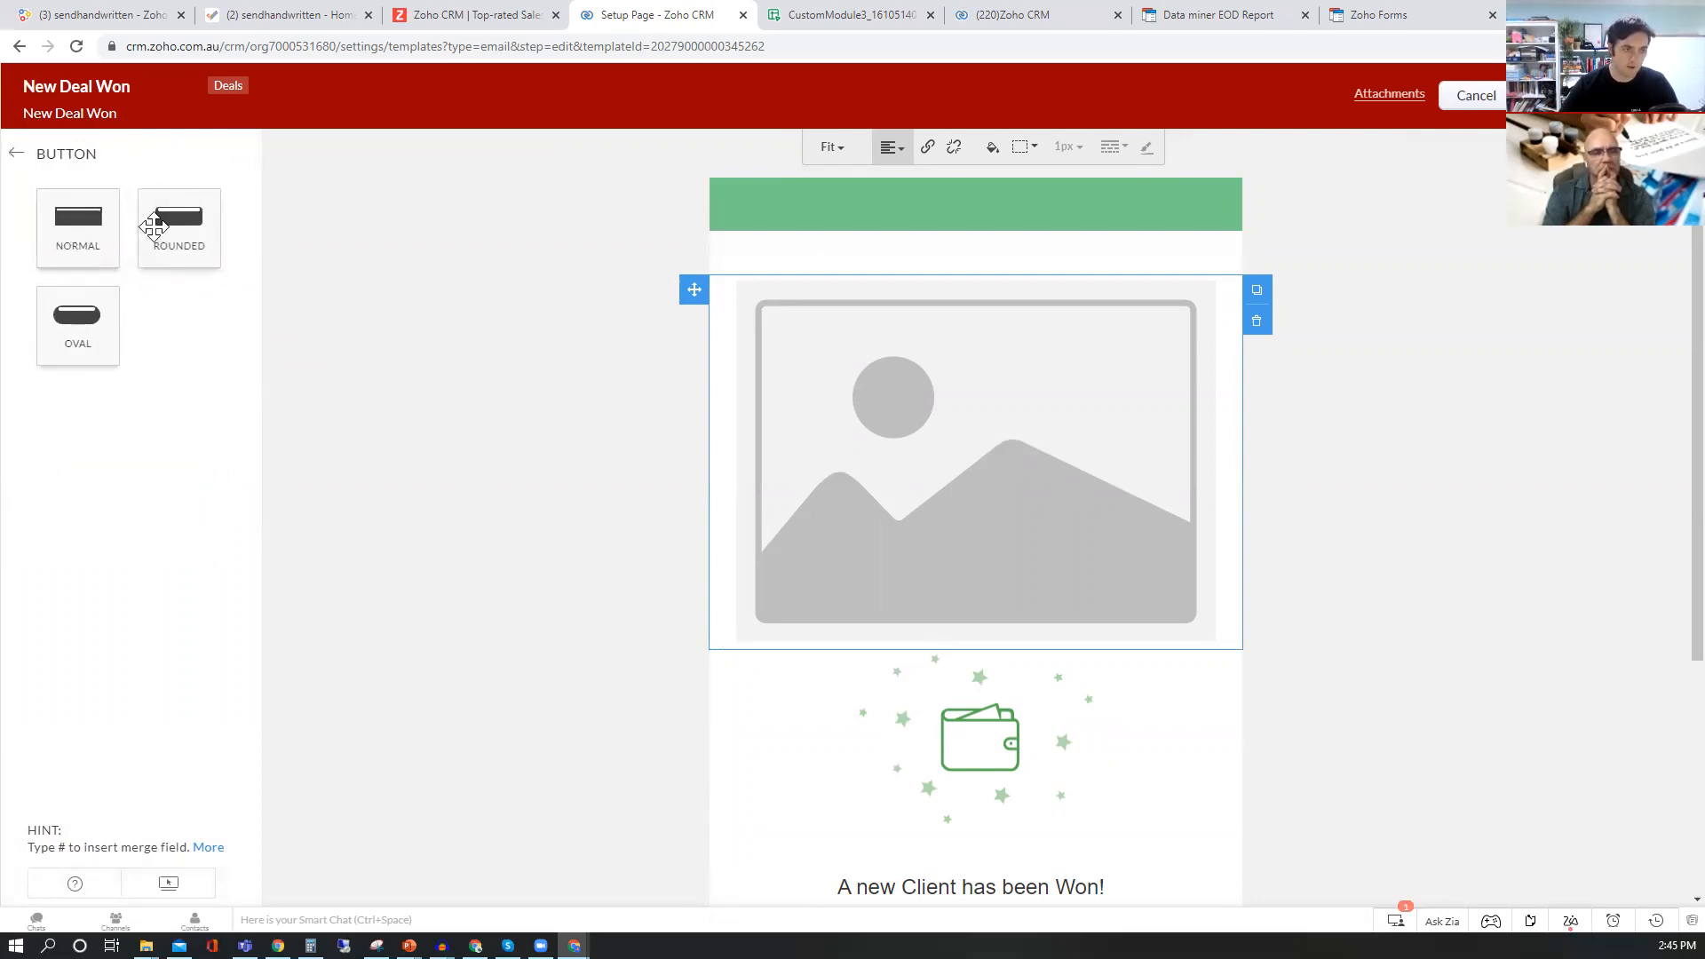
{"action": "left_click_drag", "start_coordinate": [160, 239], "coordinate": [978, 661]}
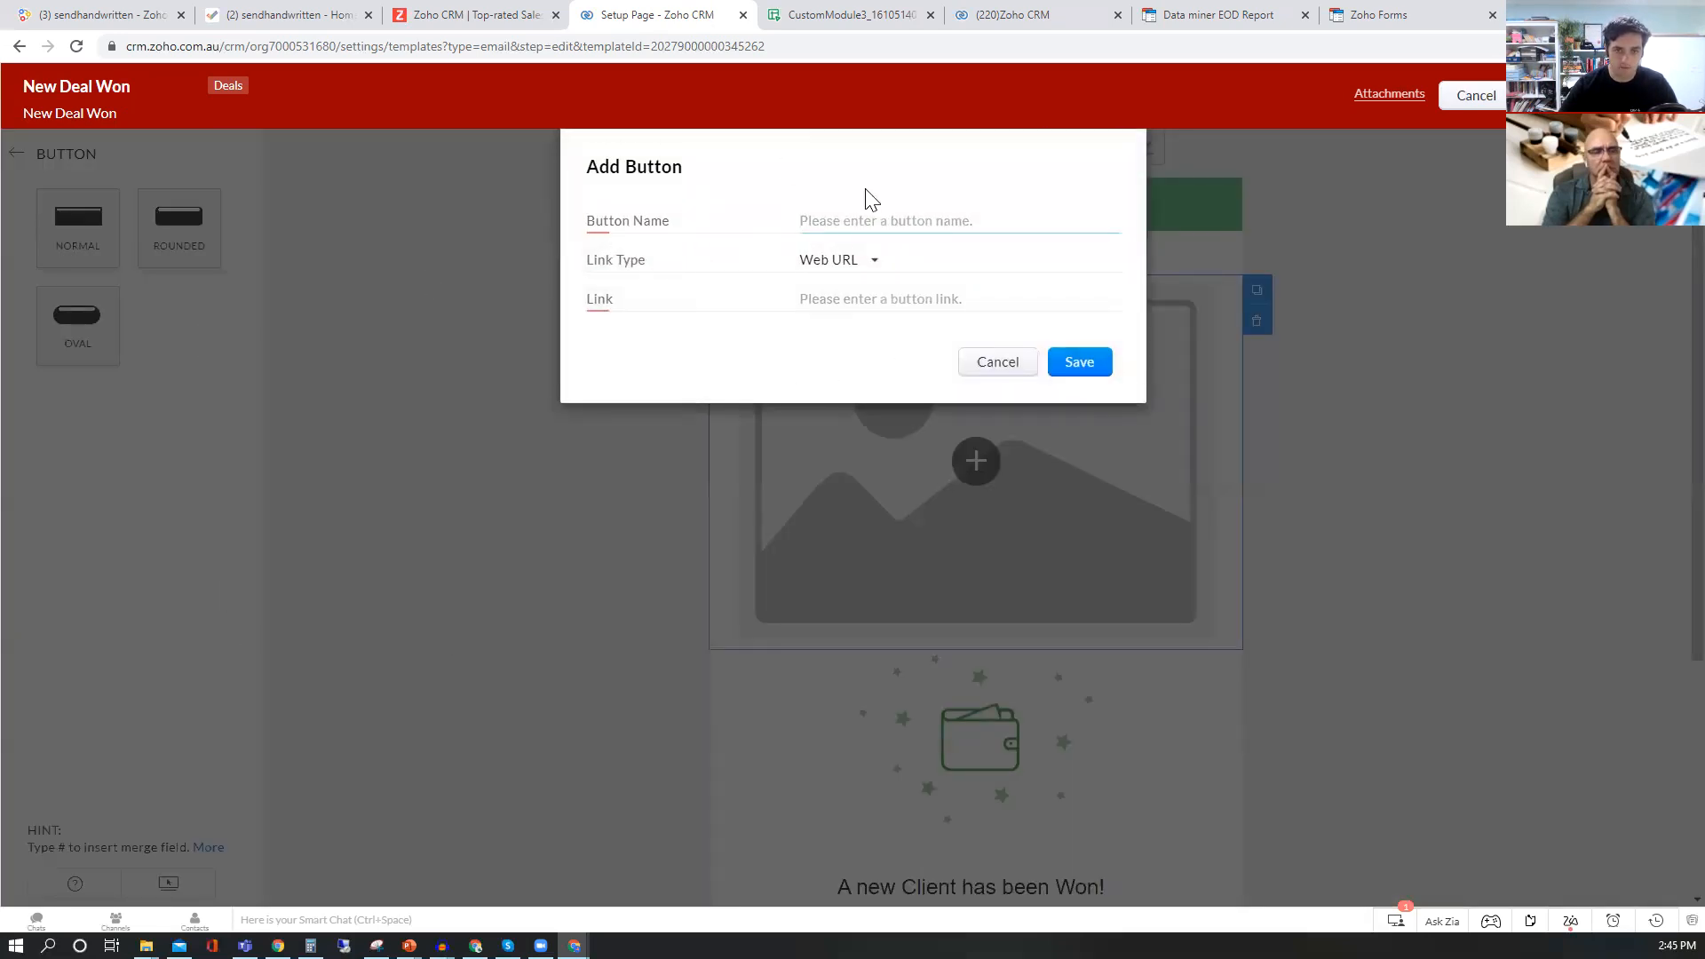
{"action": "left_click", "coordinate": [1002, 366]}
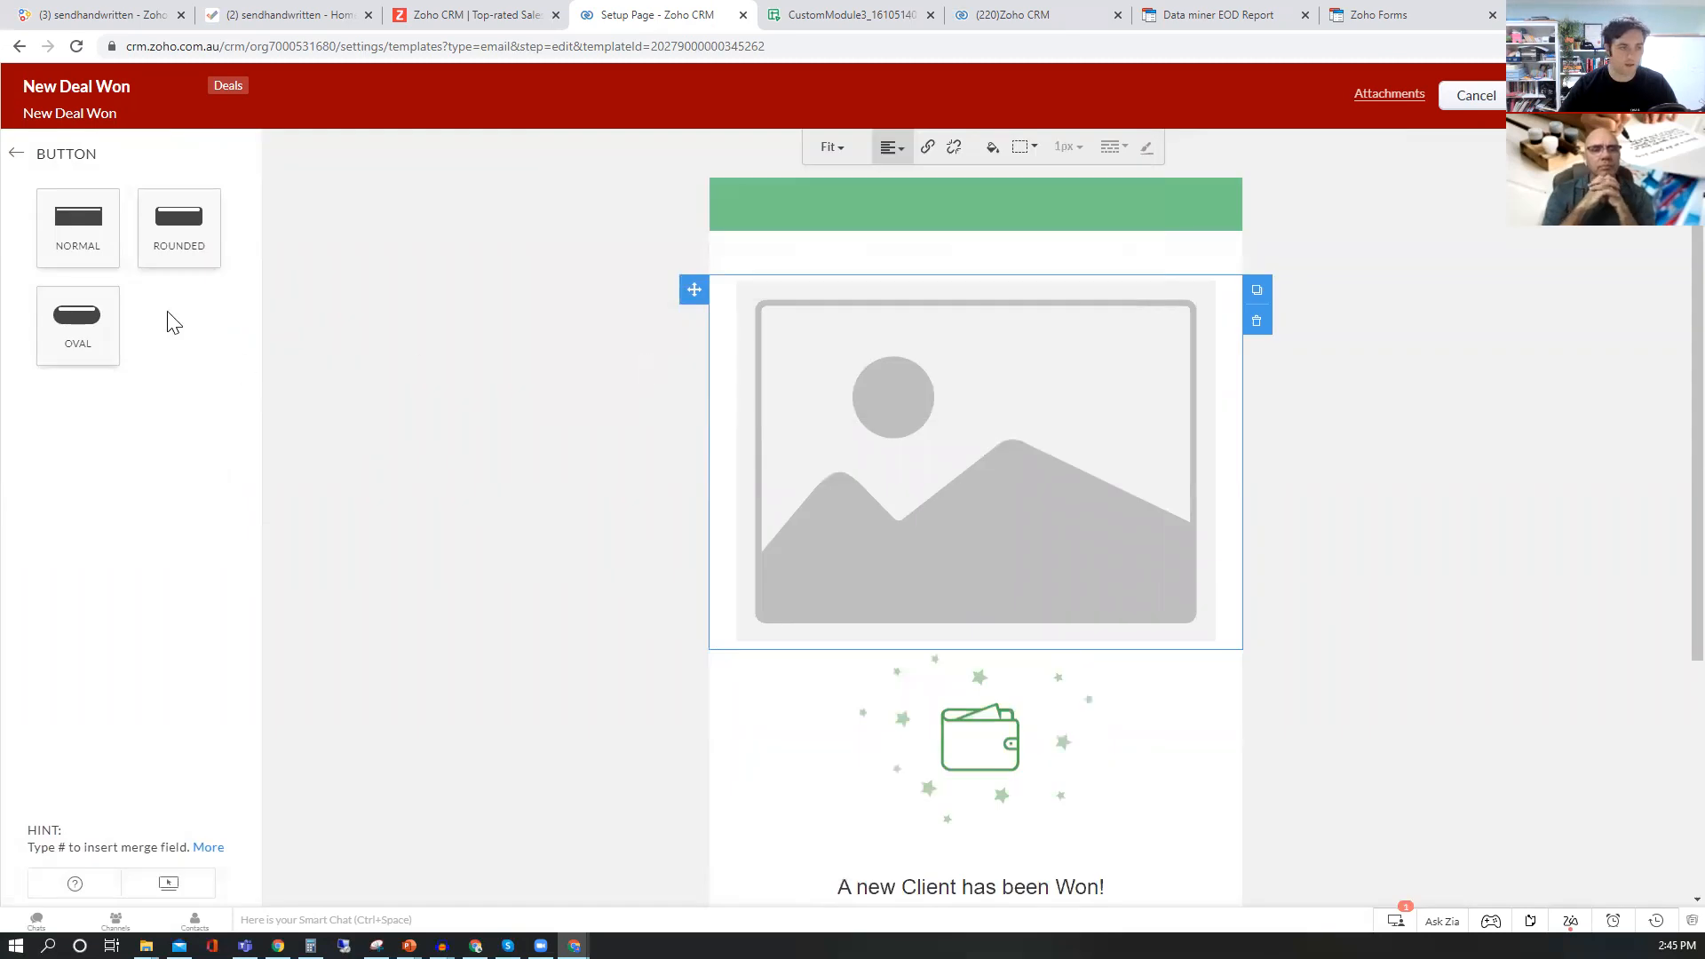
{"action": "left_click", "coordinate": [16, 154]}
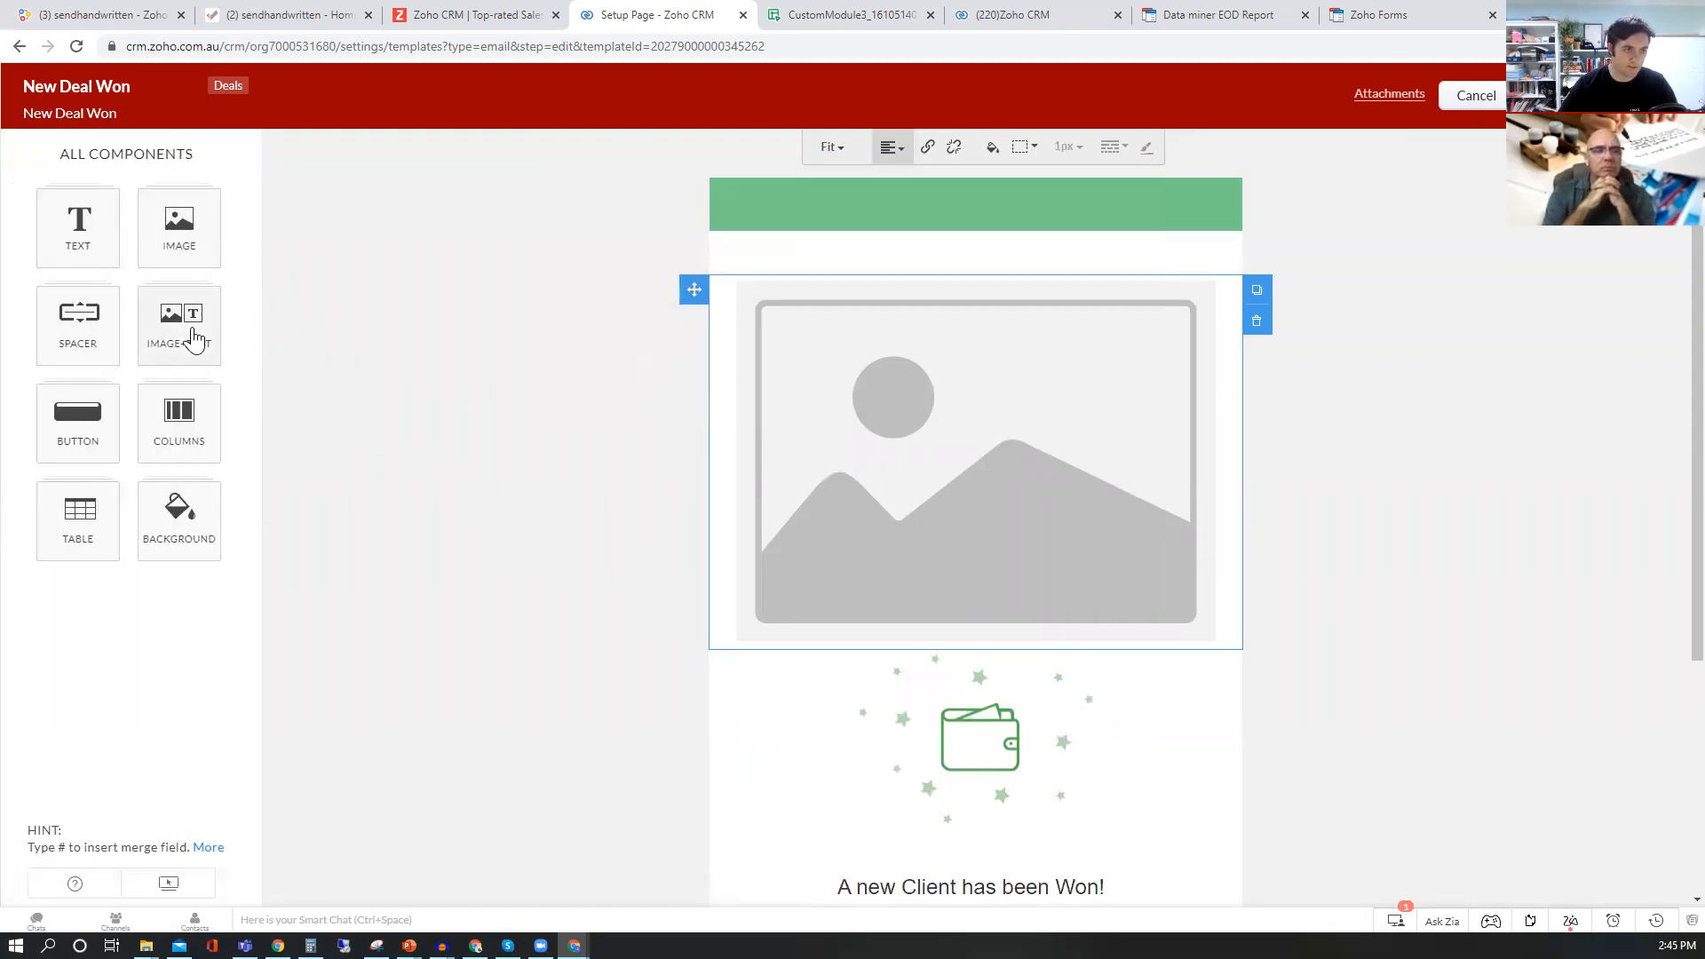
- Insert a two-column block with text beside an image placeholder between the large image placeholder and the wallet image
{"action": "left_click_drag", "start_coordinate": [169, 318], "coordinate": [821, 607]}
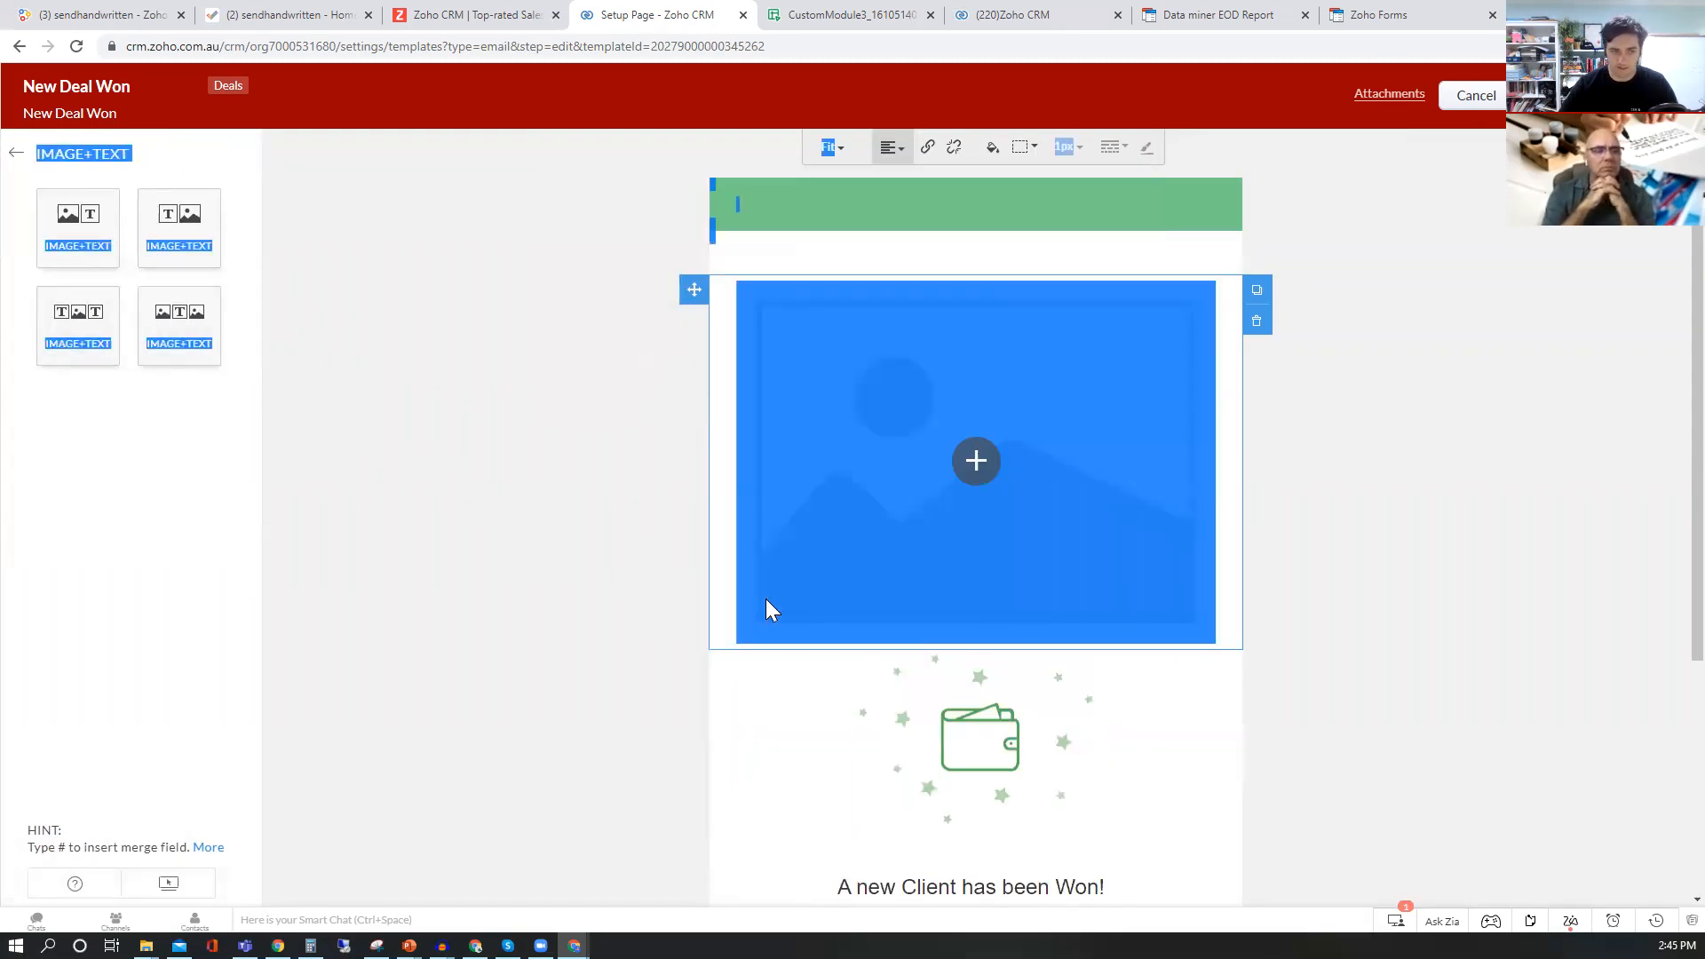
{"action": "left_click_drag", "start_coordinate": [166, 222], "coordinate": [985, 662]}
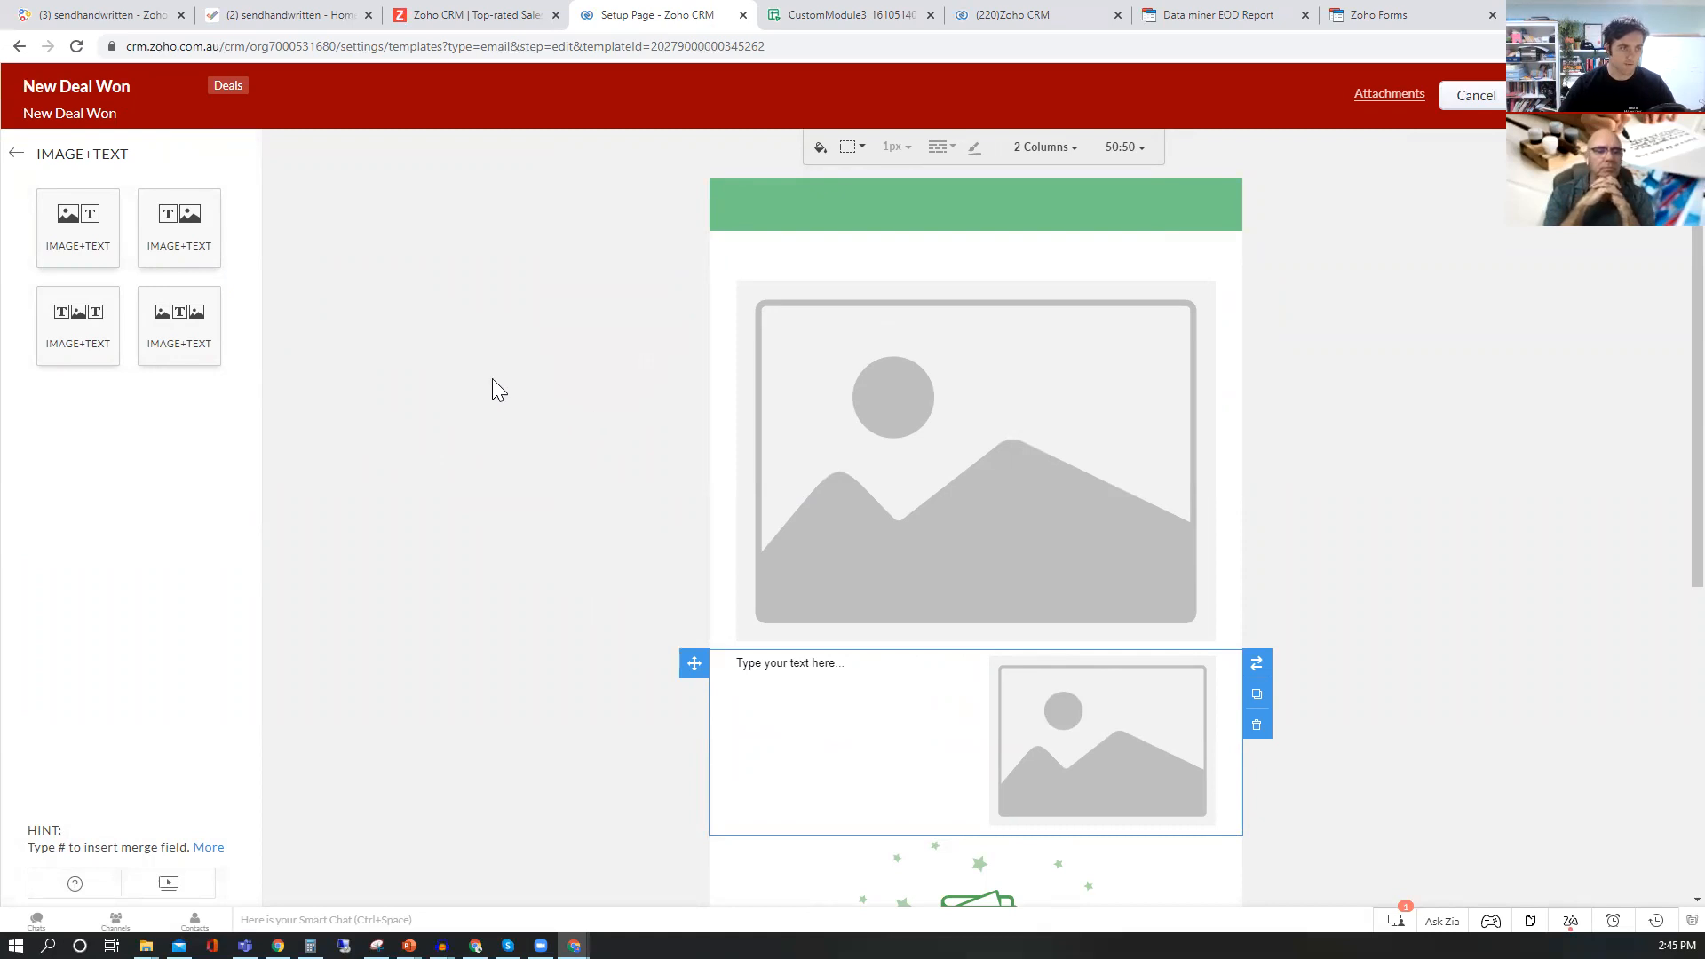
{"action": "left_click", "coordinate": [17, 154]}
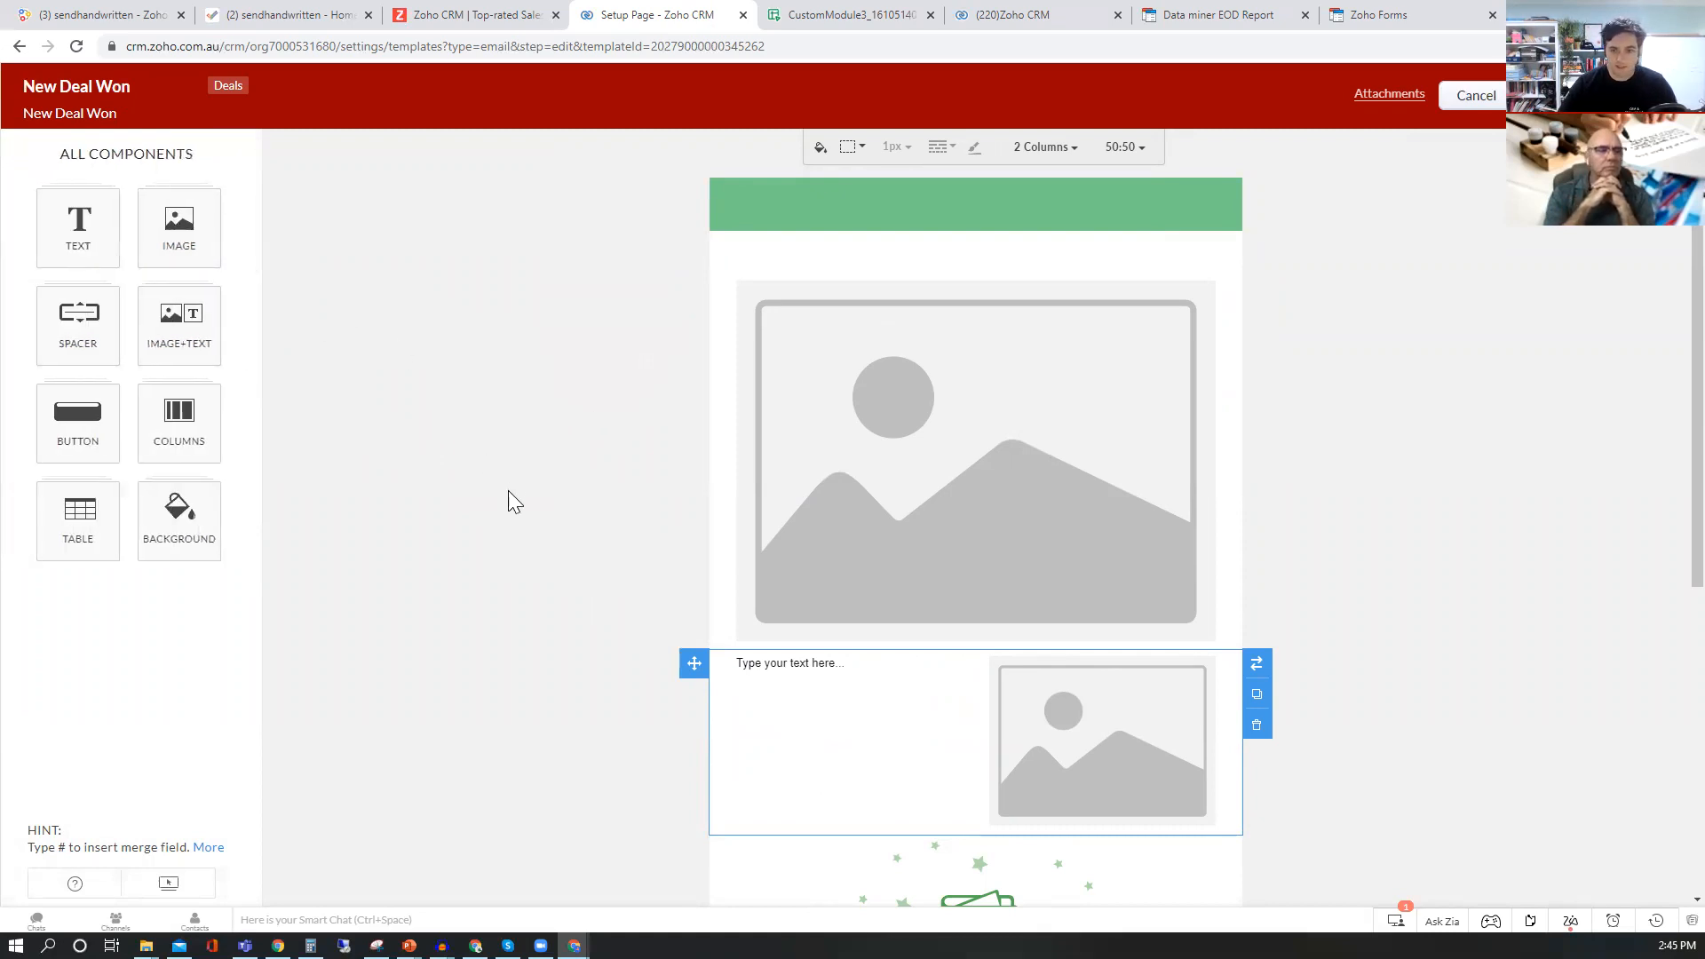
{"action": "scroll", "coordinate": [716, 601], "scroll_direction": "down", "scroll_amount": 5}
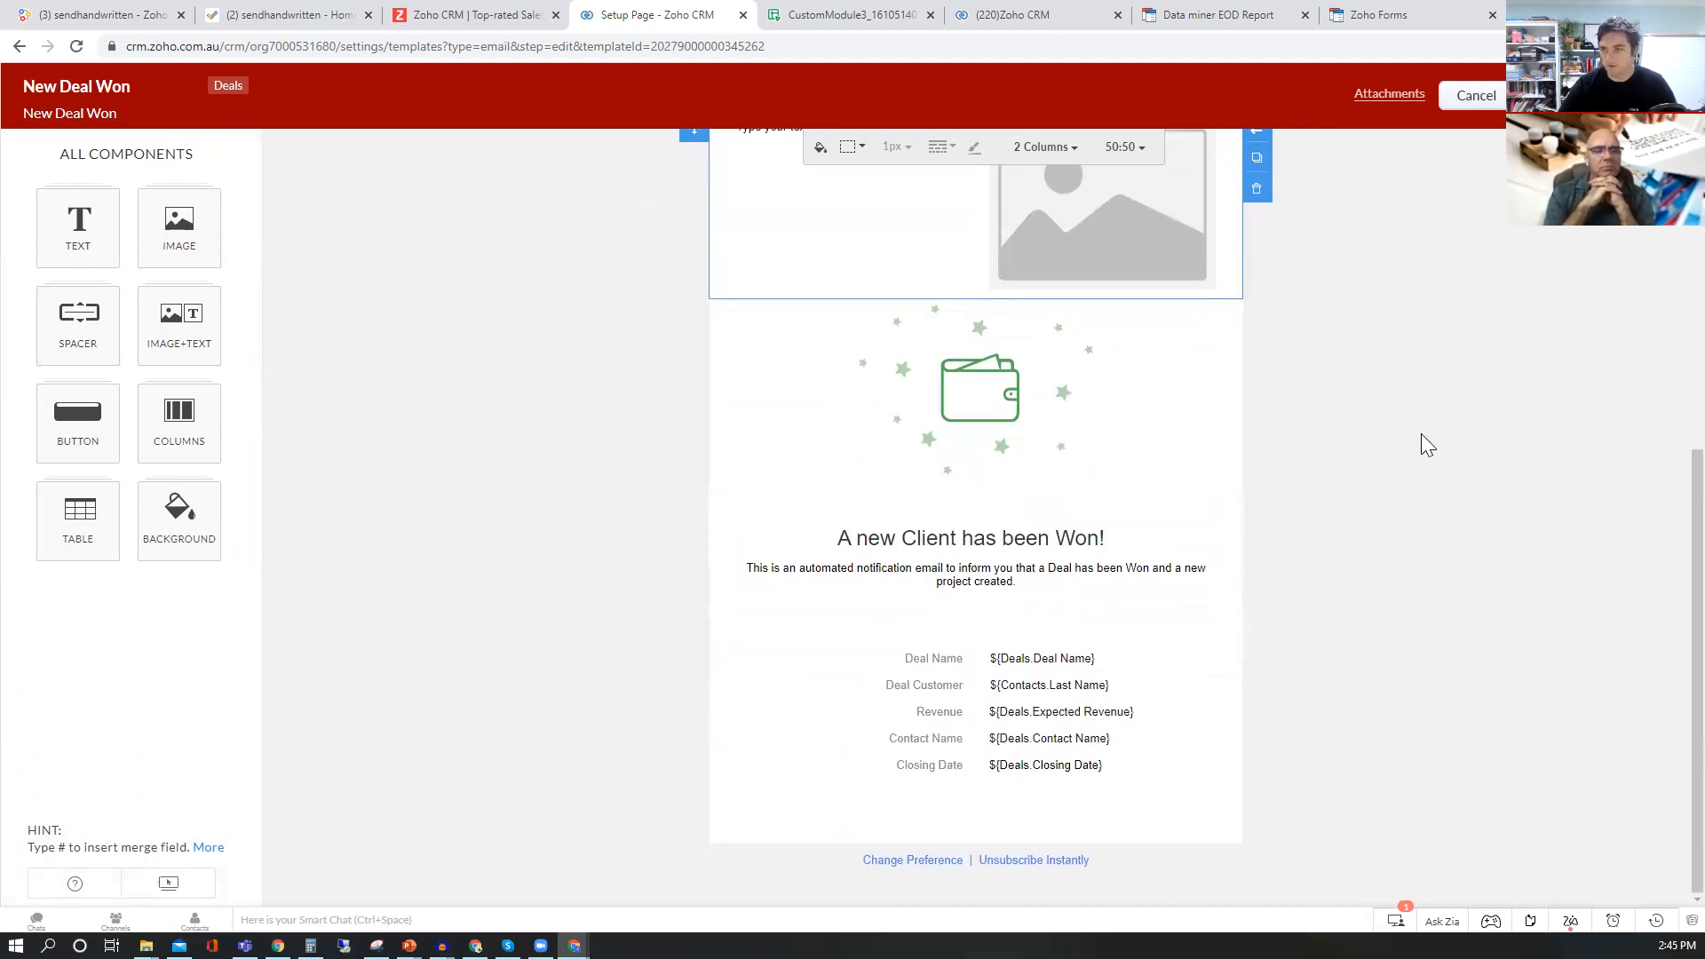
{"action": "scroll", "coordinate": [1409, 444], "scroll_direction": "up", "scroll_amount": 5}
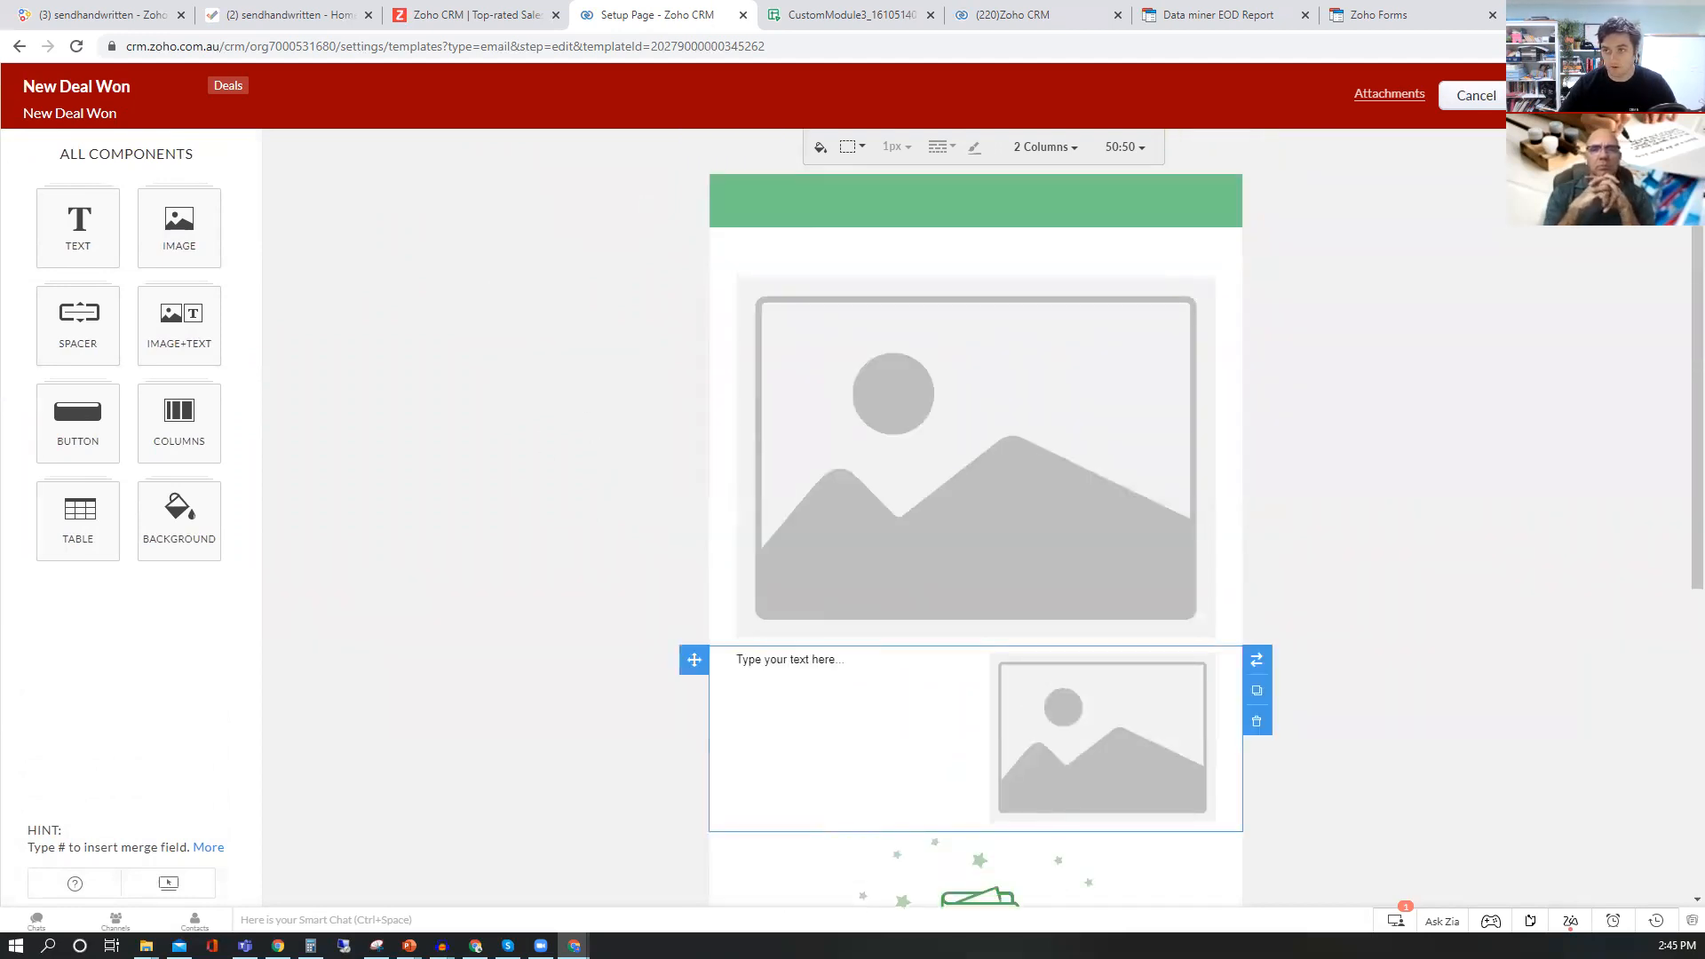
- Discard the unsaved template changes and open the workflow rules in the CRM setup
{"action": "left_click", "coordinate": [1474, 96]}
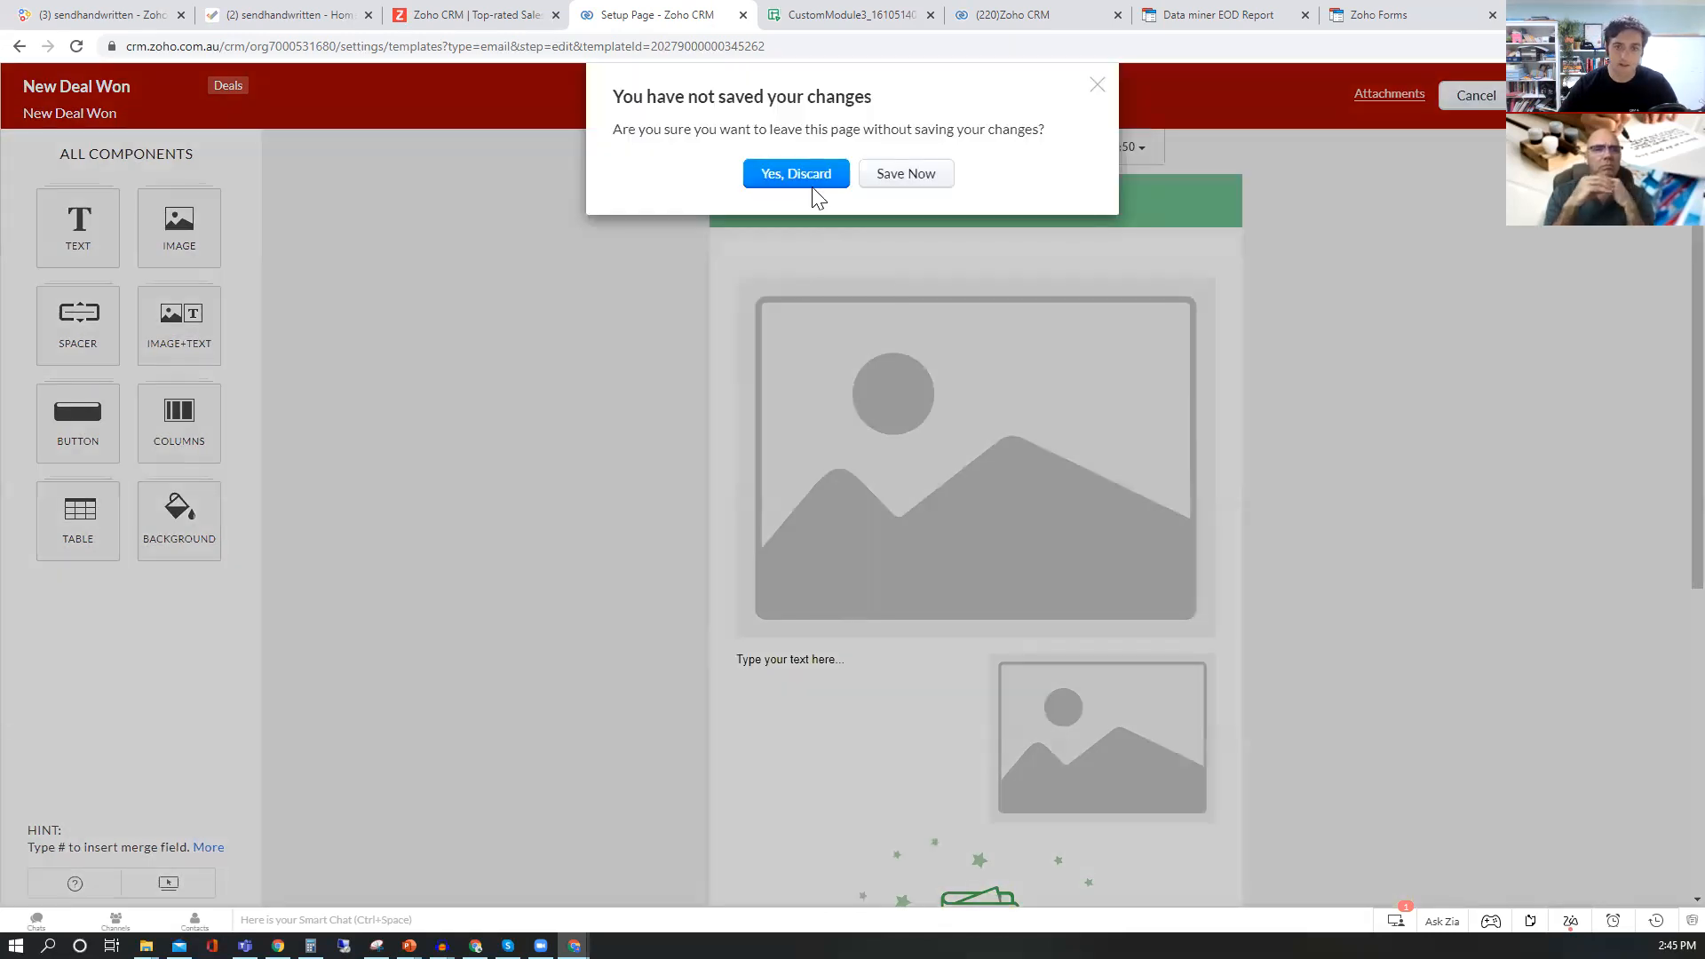
{"action": "left_click", "coordinate": [789, 175]}
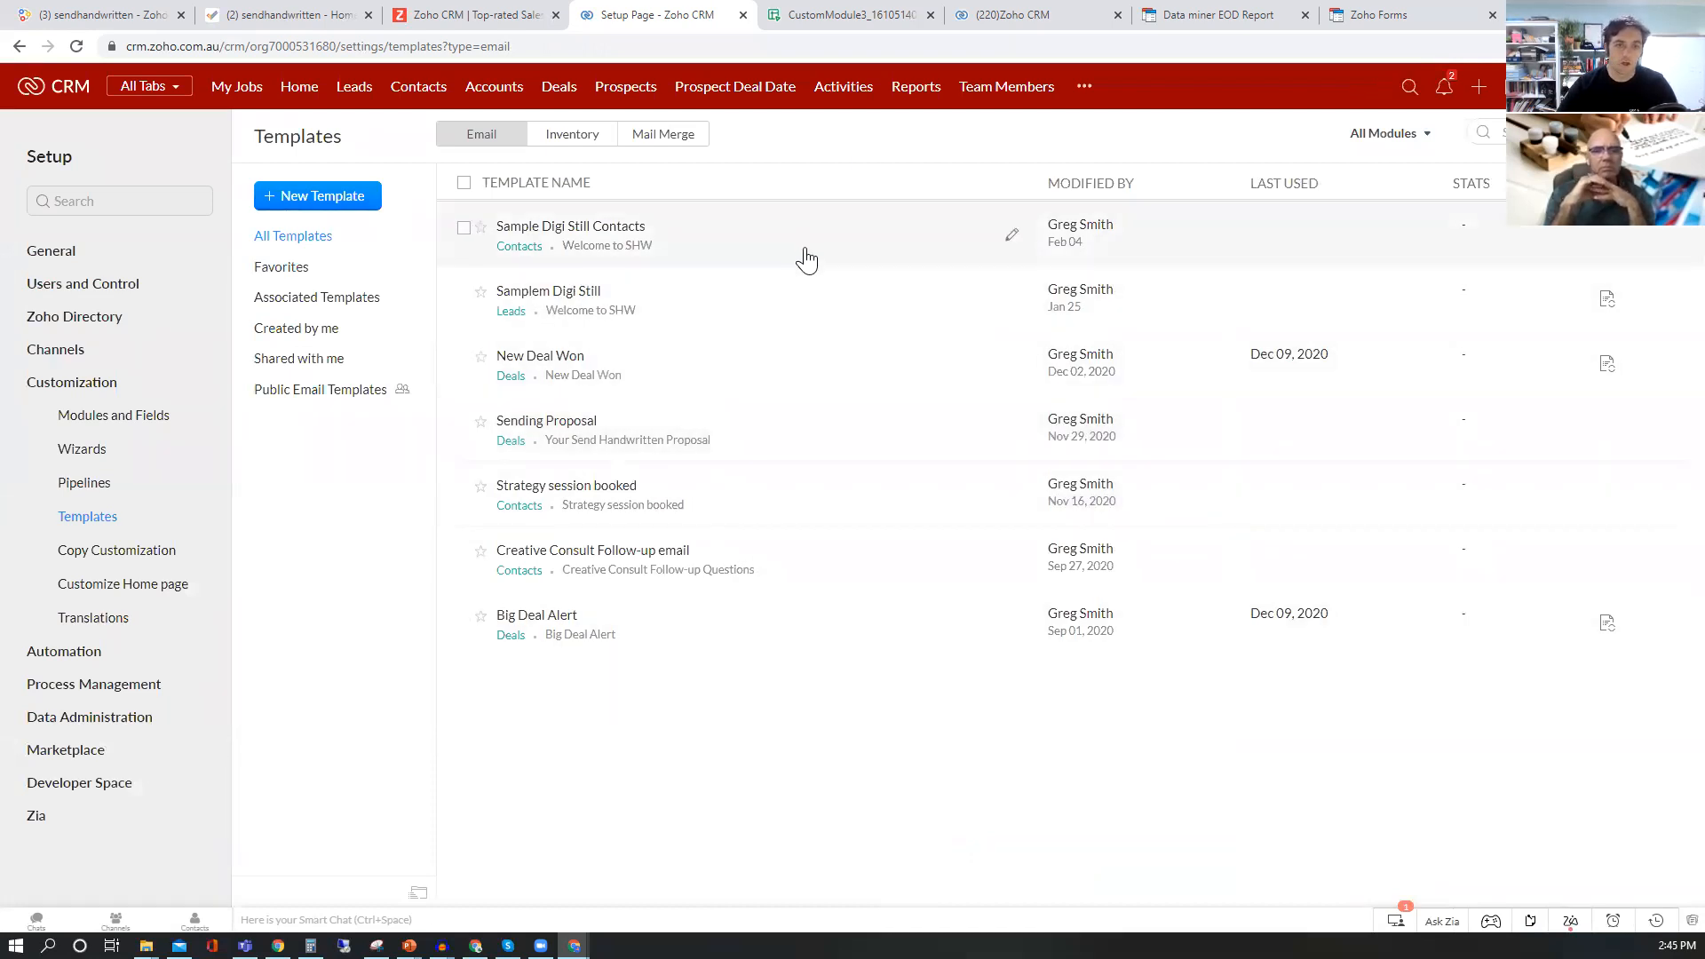
{"action": "left_click", "coordinate": [1581, 86]}
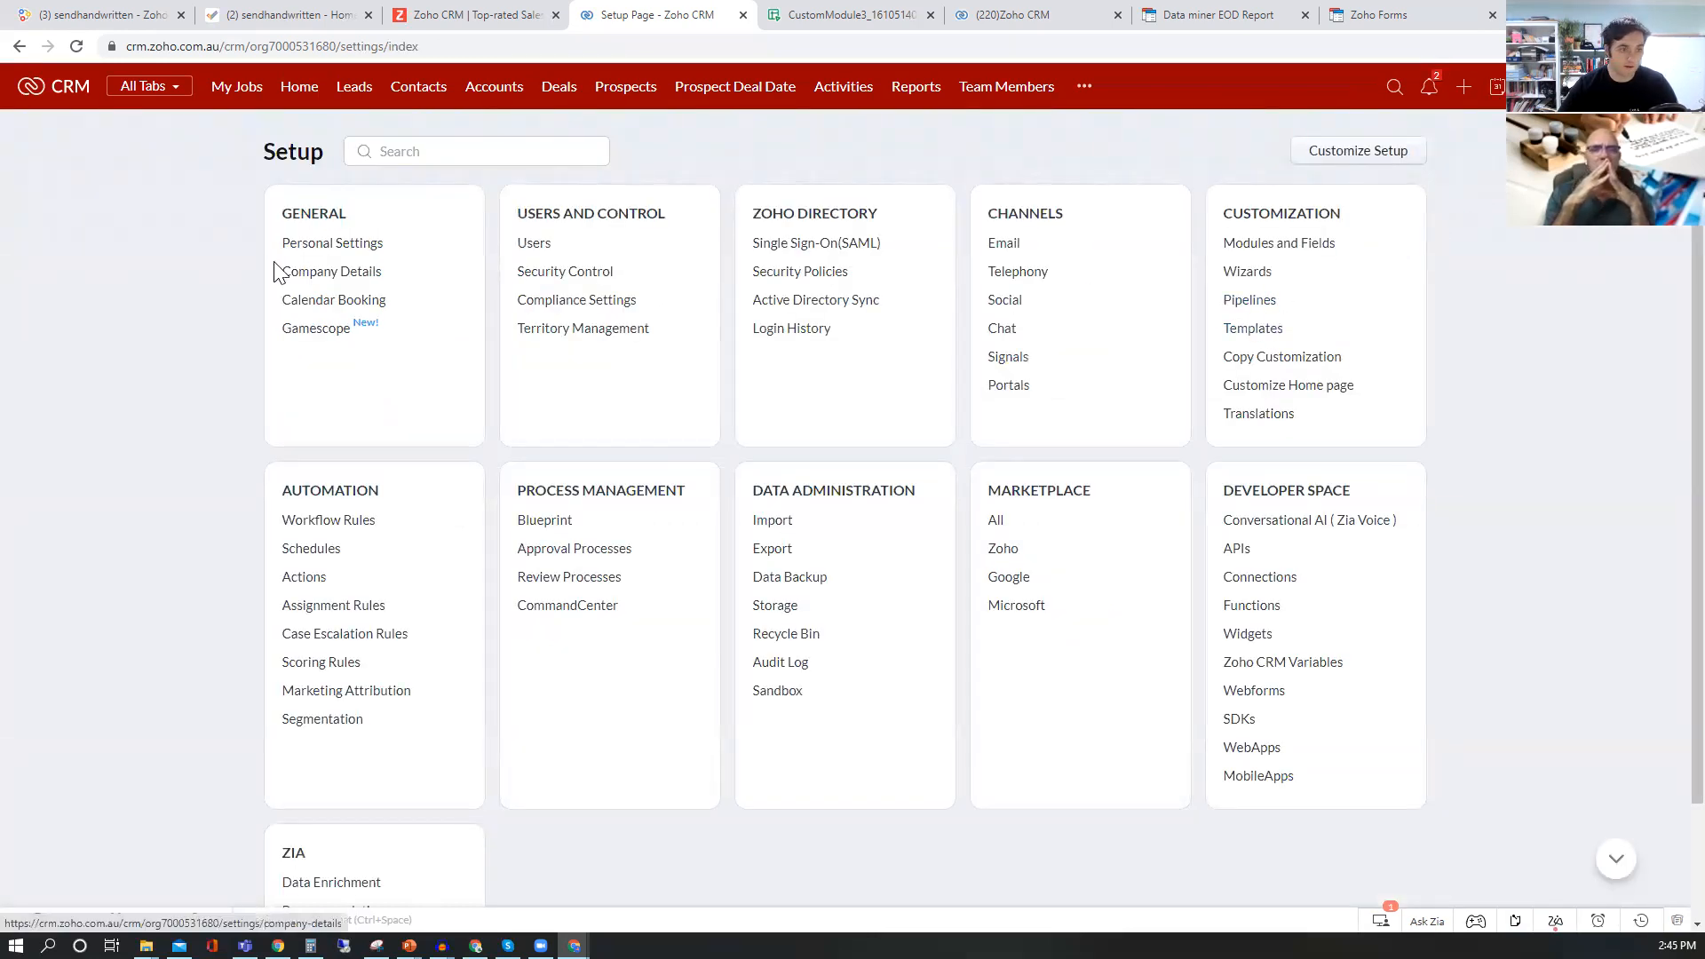
{"action": "left_click", "coordinate": [328, 524]}
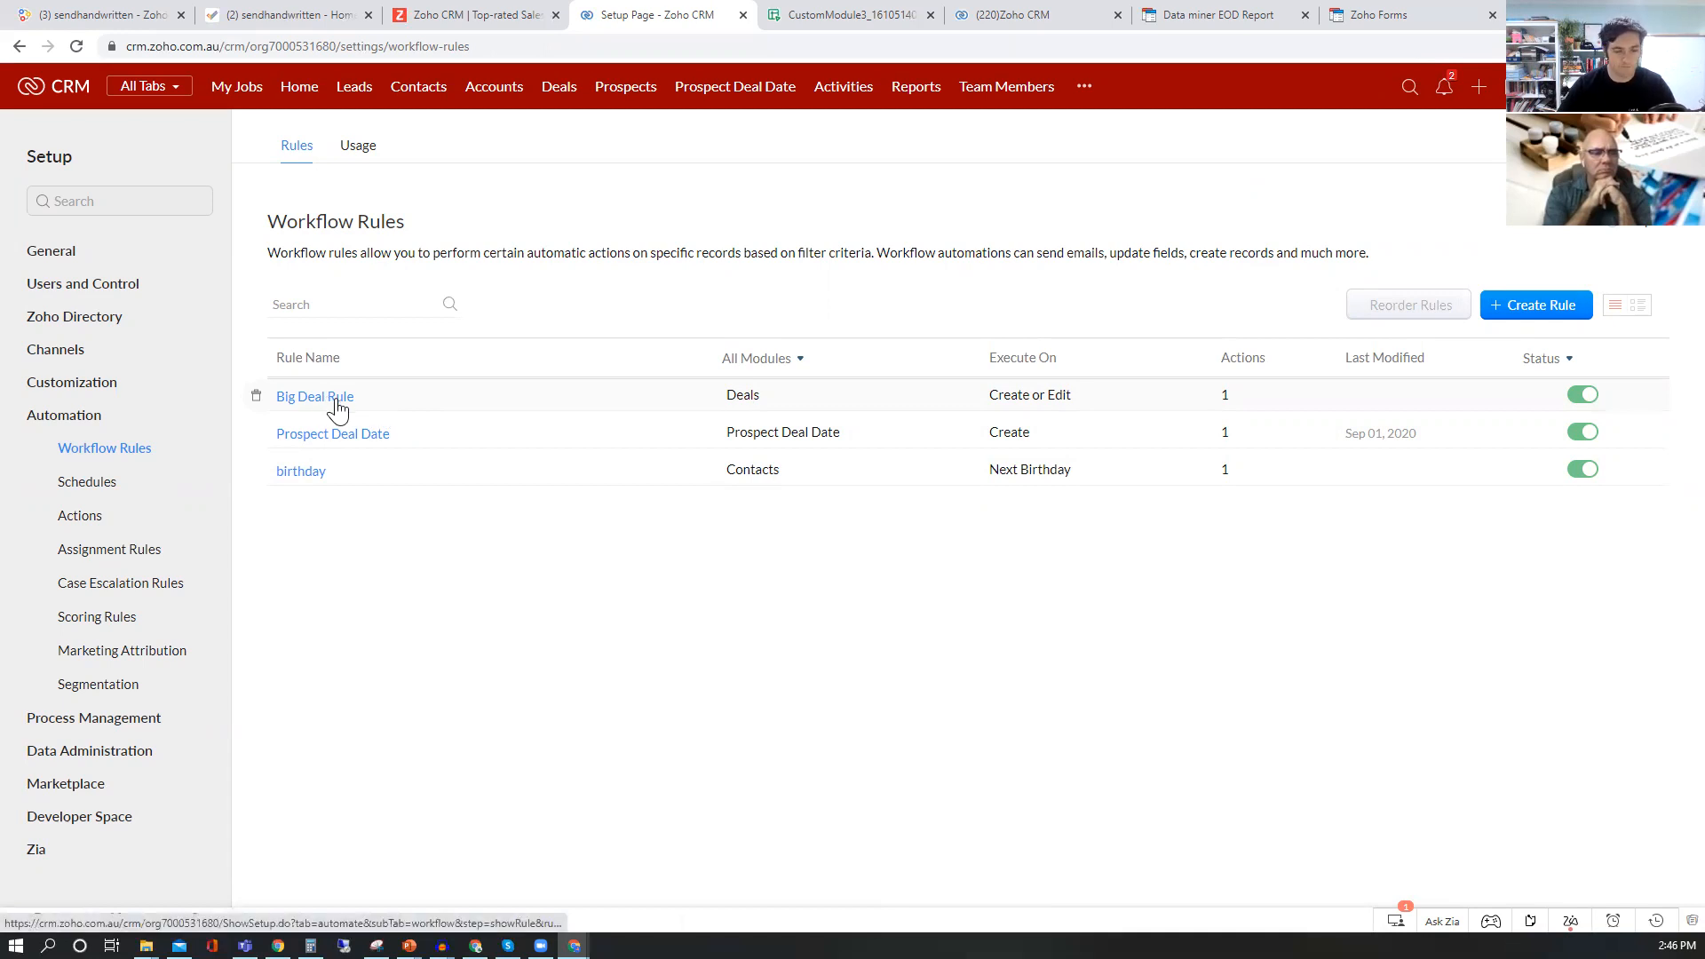
- Create a workflow rule for the Deals module named "Closed won thankyou" with the description "email to newly won client"
{"action": "left_click", "coordinate": [1549, 320]}
{"action": "left_click", "coordinate": [916, 157]}
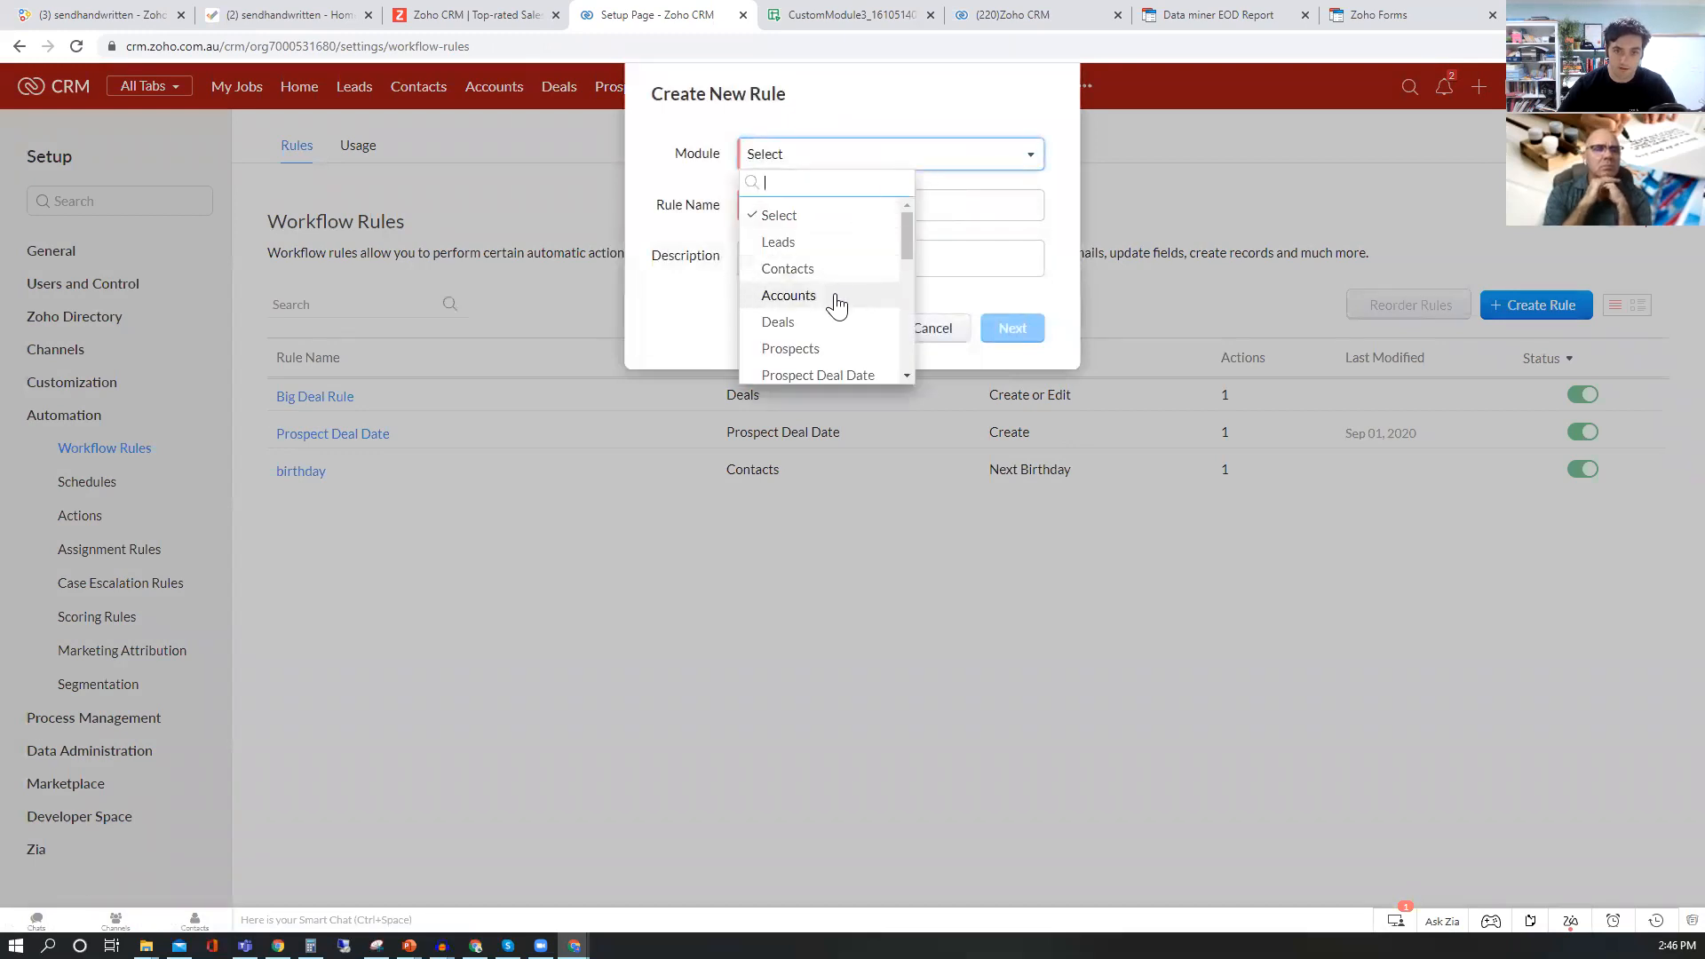
{"action": "left_click", "coordinate": [815, 327]}
{"action": "left_click", "coordinate": [799, 205]}
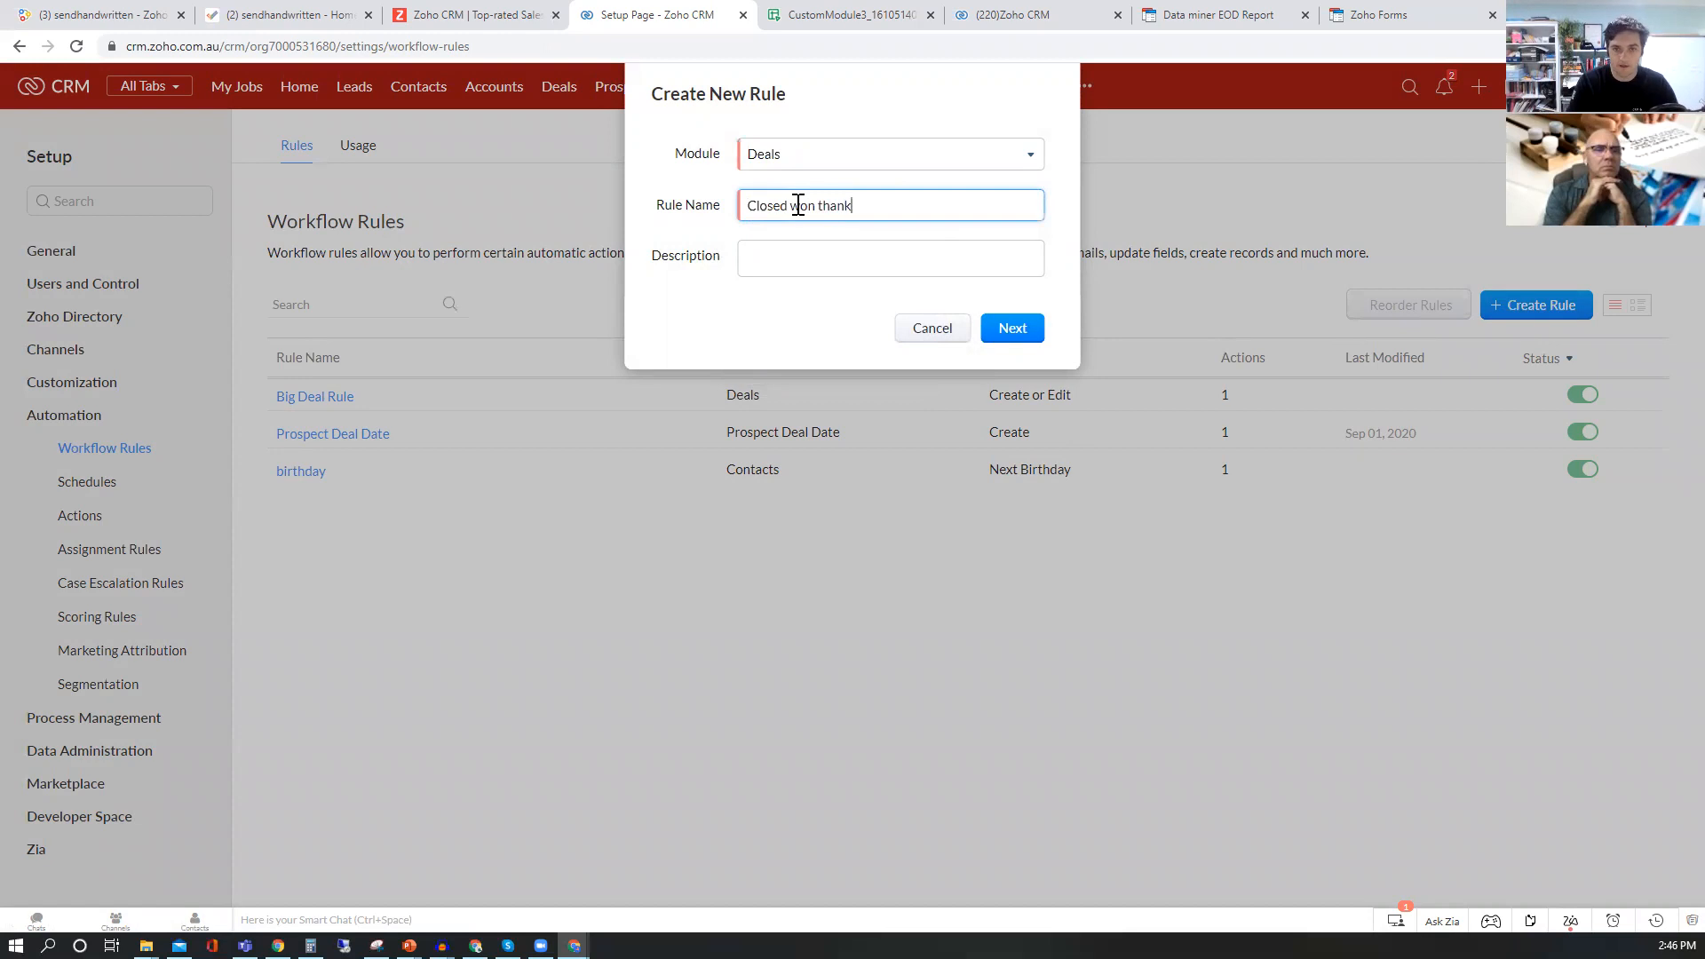
{"action": "left_click", "coordinate": [766, 266]}
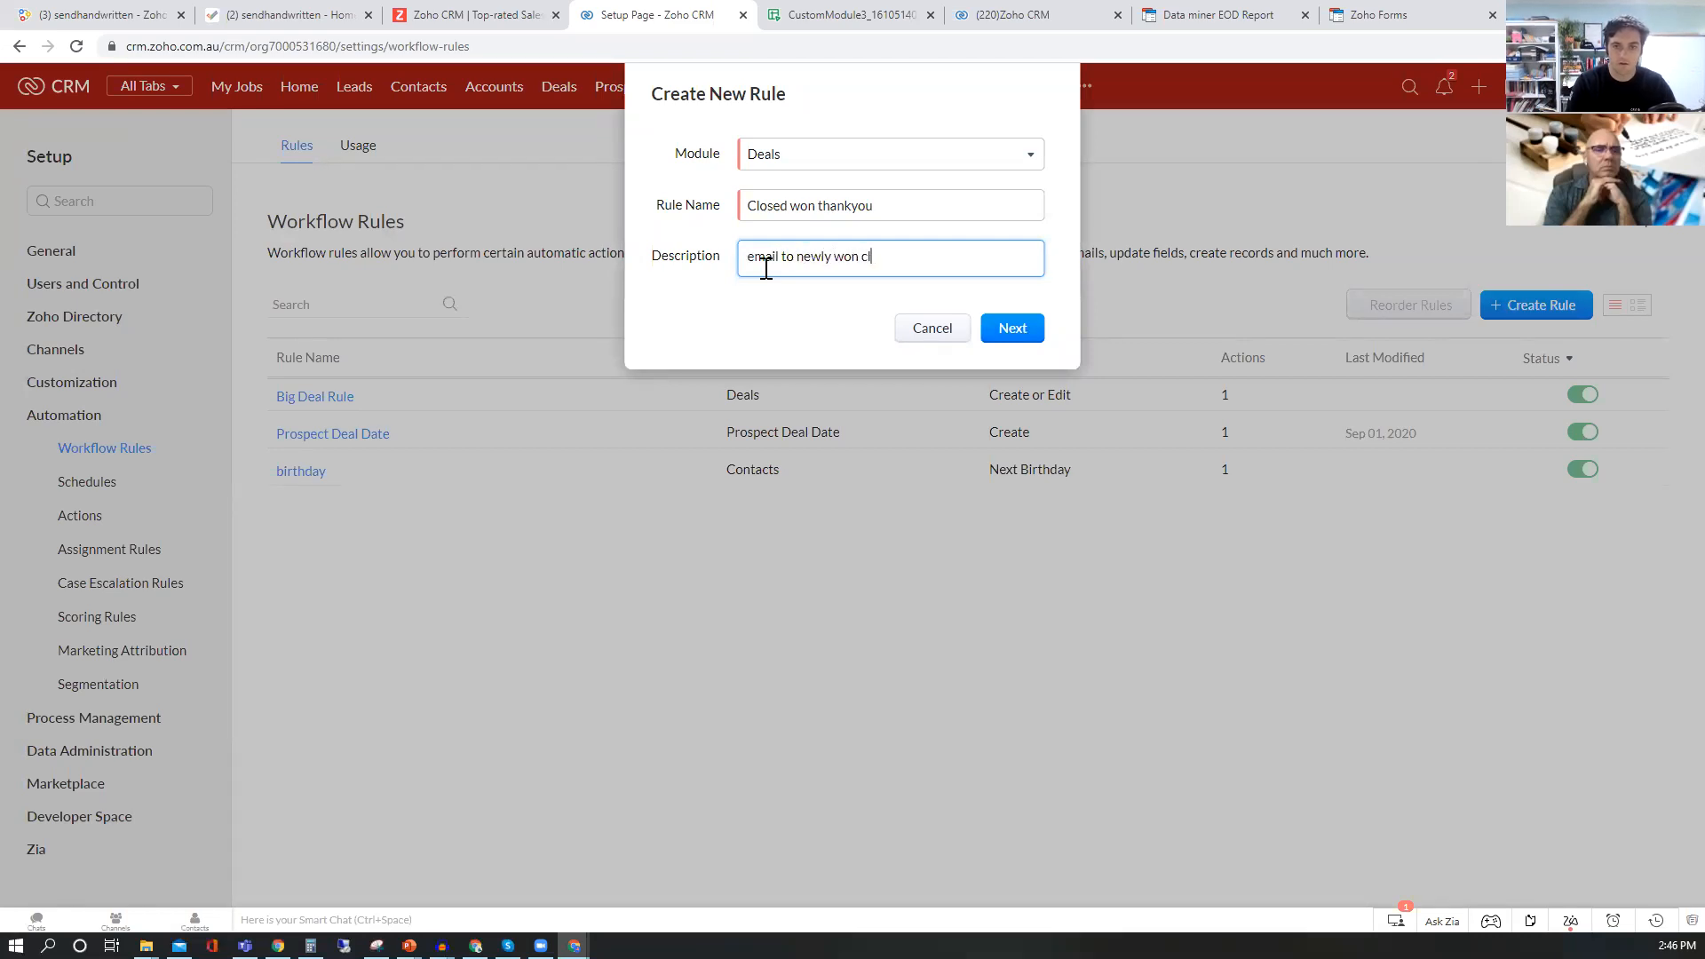
{"action": "left_click", "coordinate": [1035, 334]}
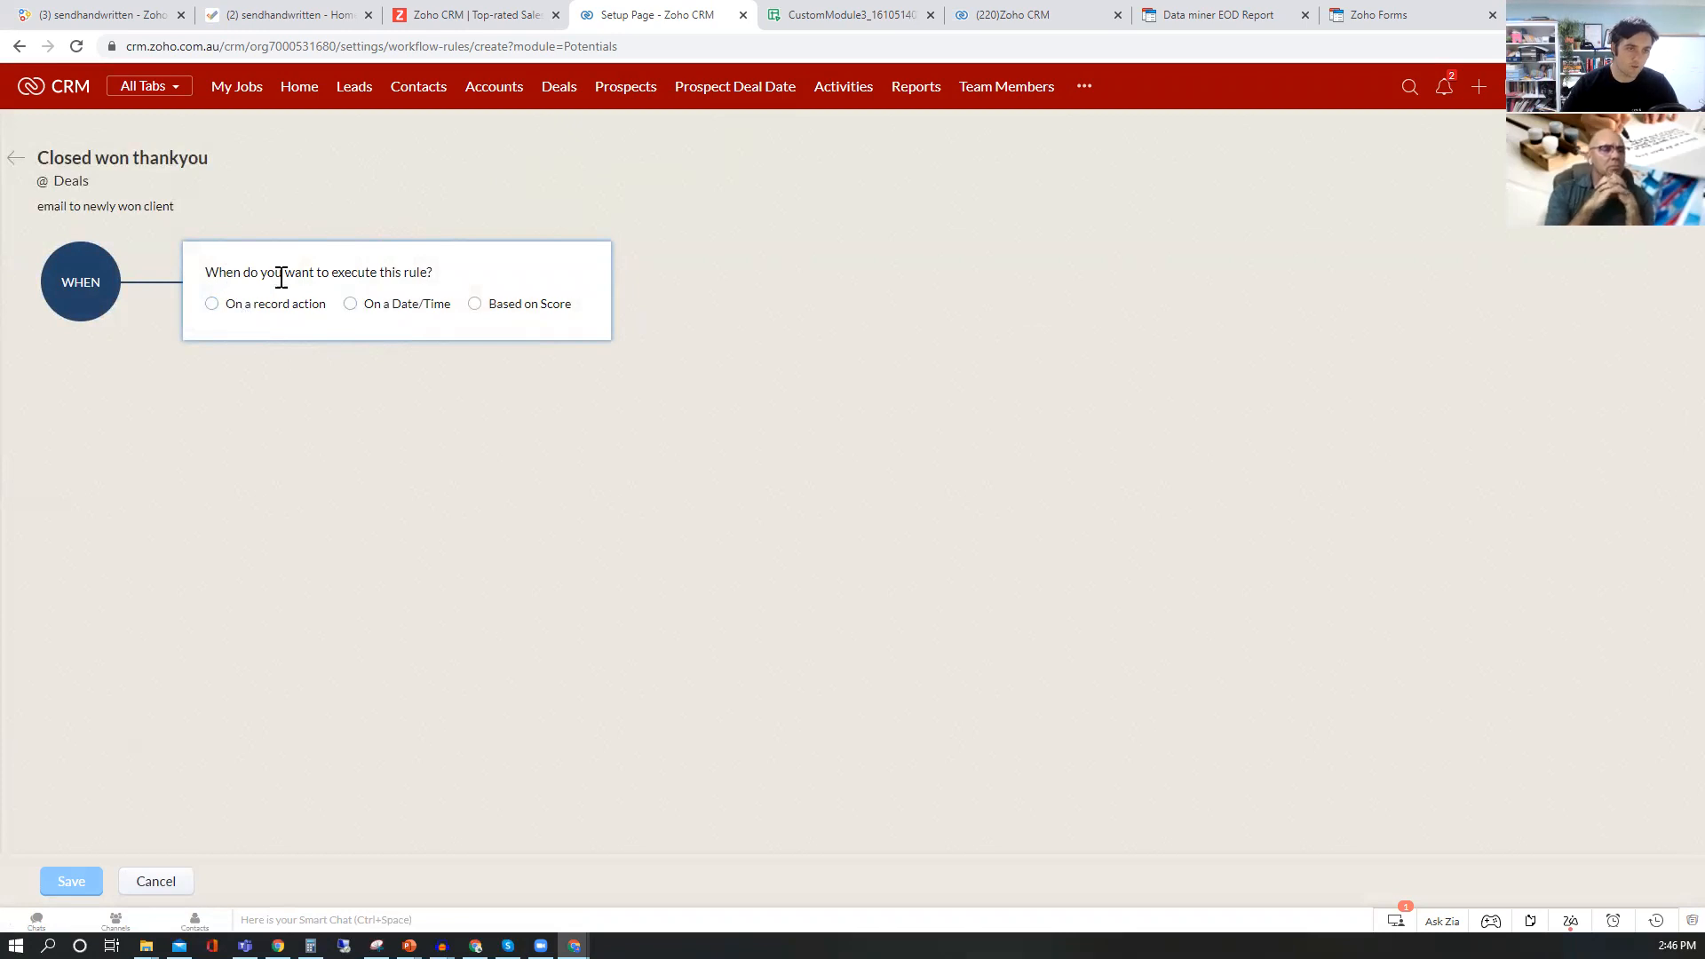
- Set the rule to execute on a record action, when the Stage field is updated
{"action": "left_click", "coordinate": [212, 306]}
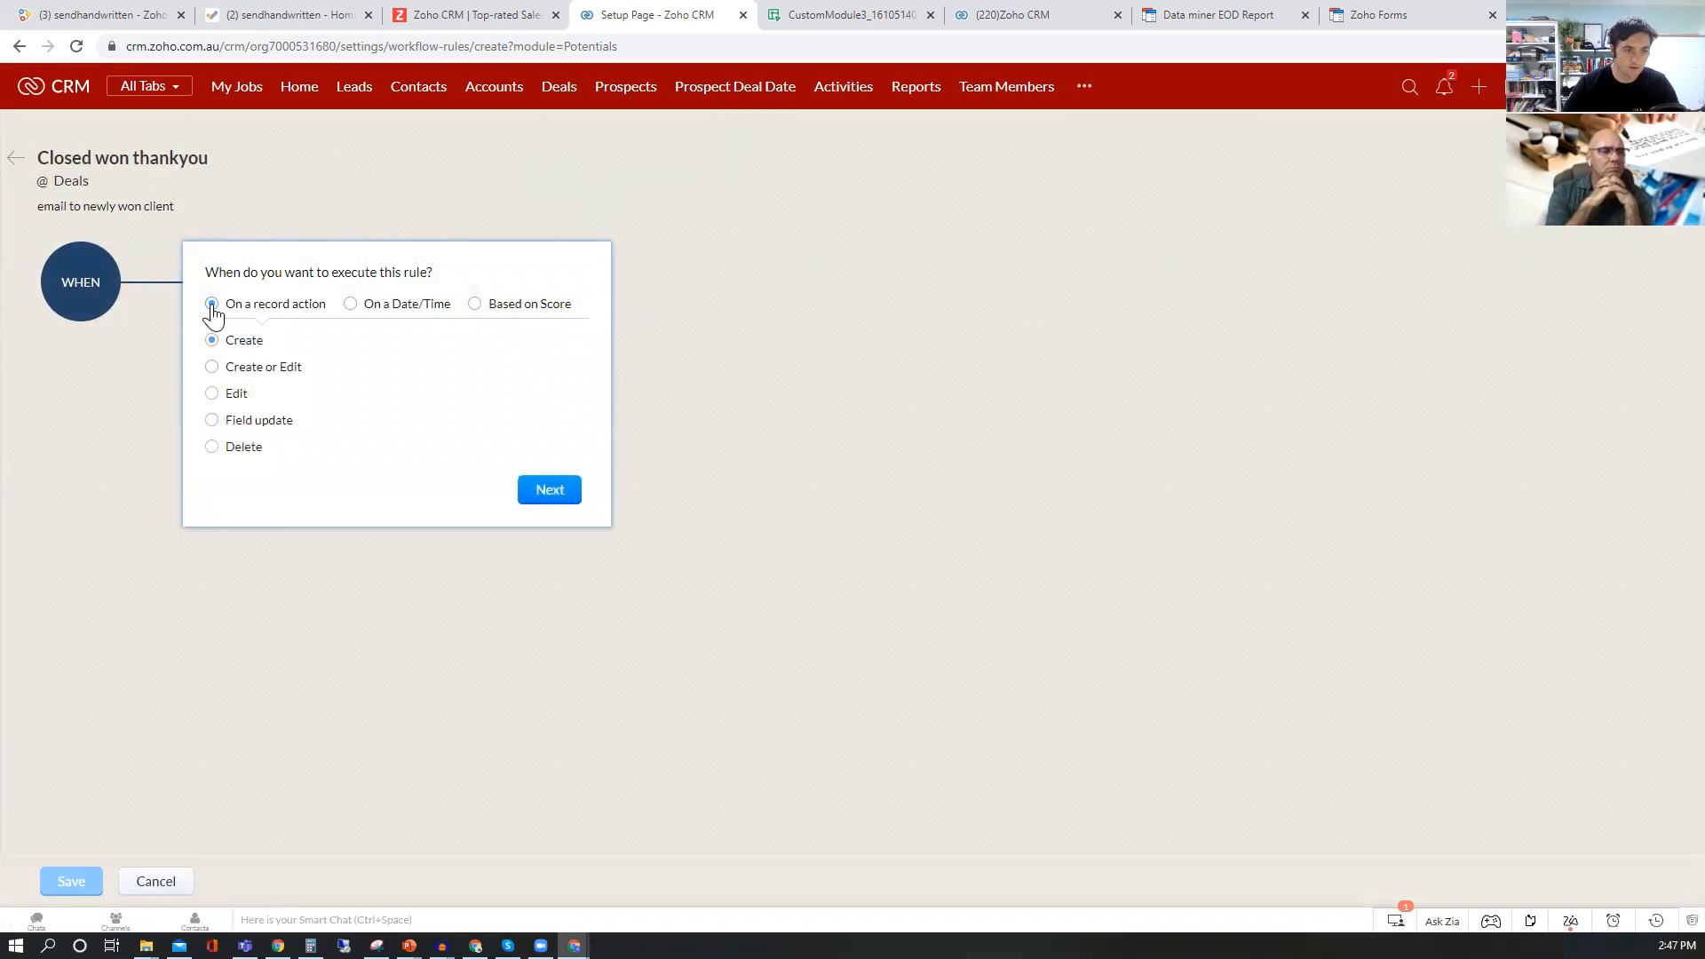
{"action": "left_click", "coordinate": [212, 421]}
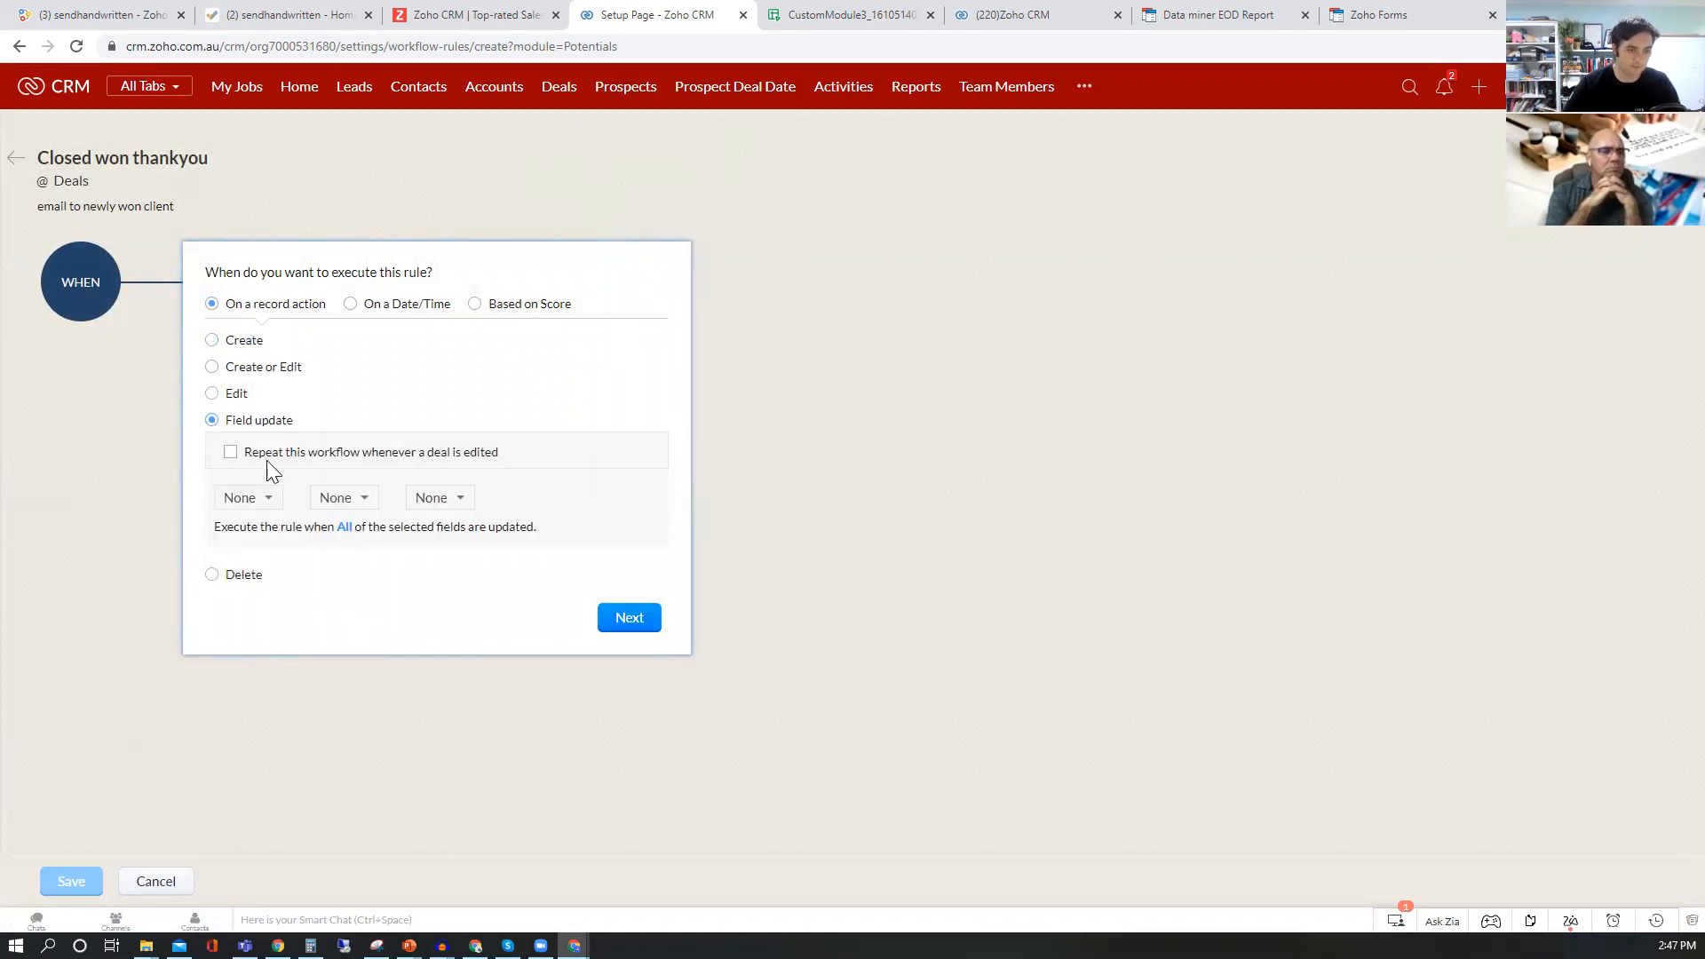
{"action": "left_click", "coordinate": [253, 500]}
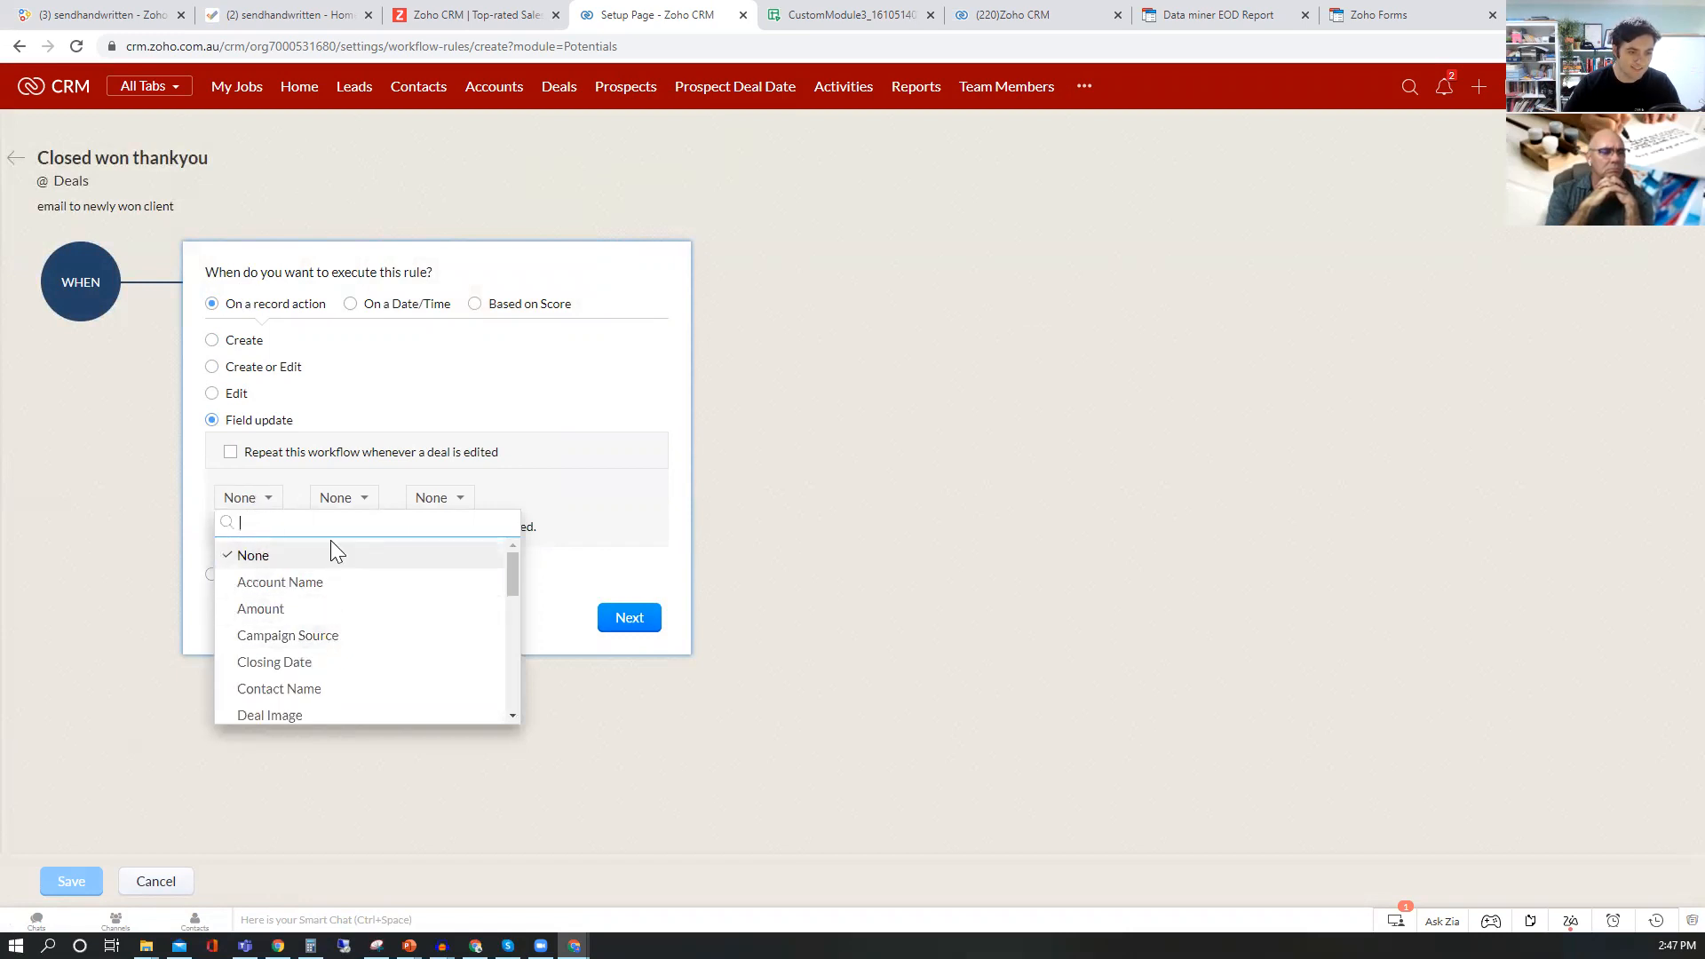
{"action": "type", "text": "st"}
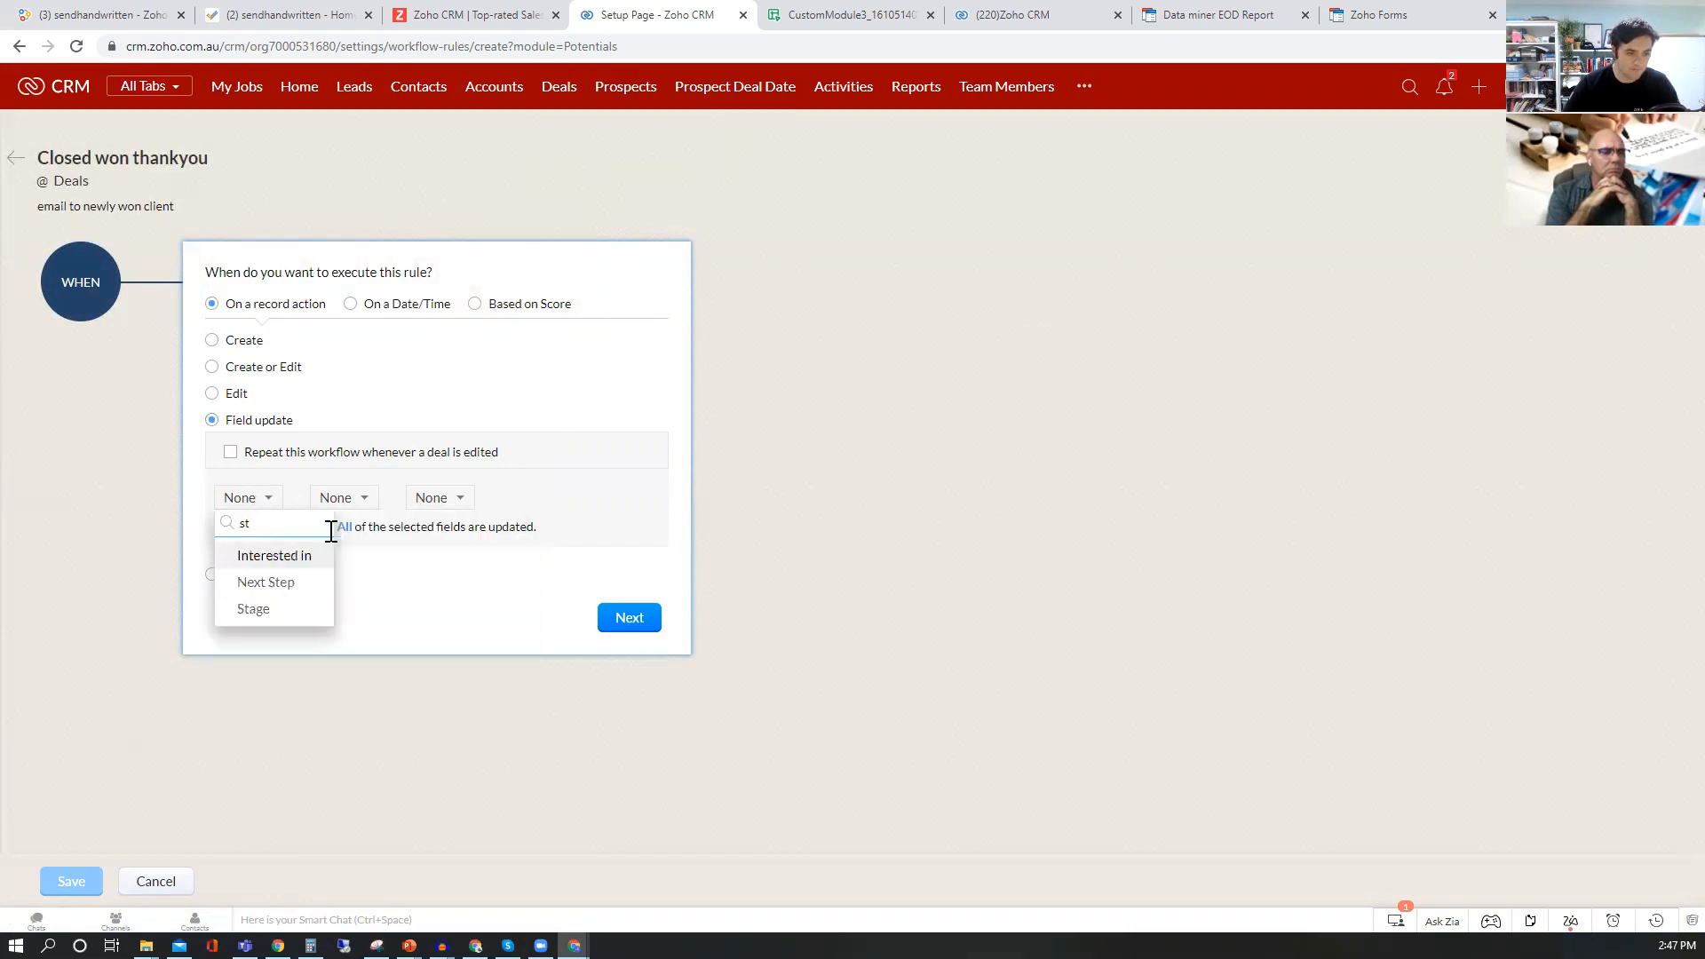
{"action": "left_click", "coordinate": [289, 611]}
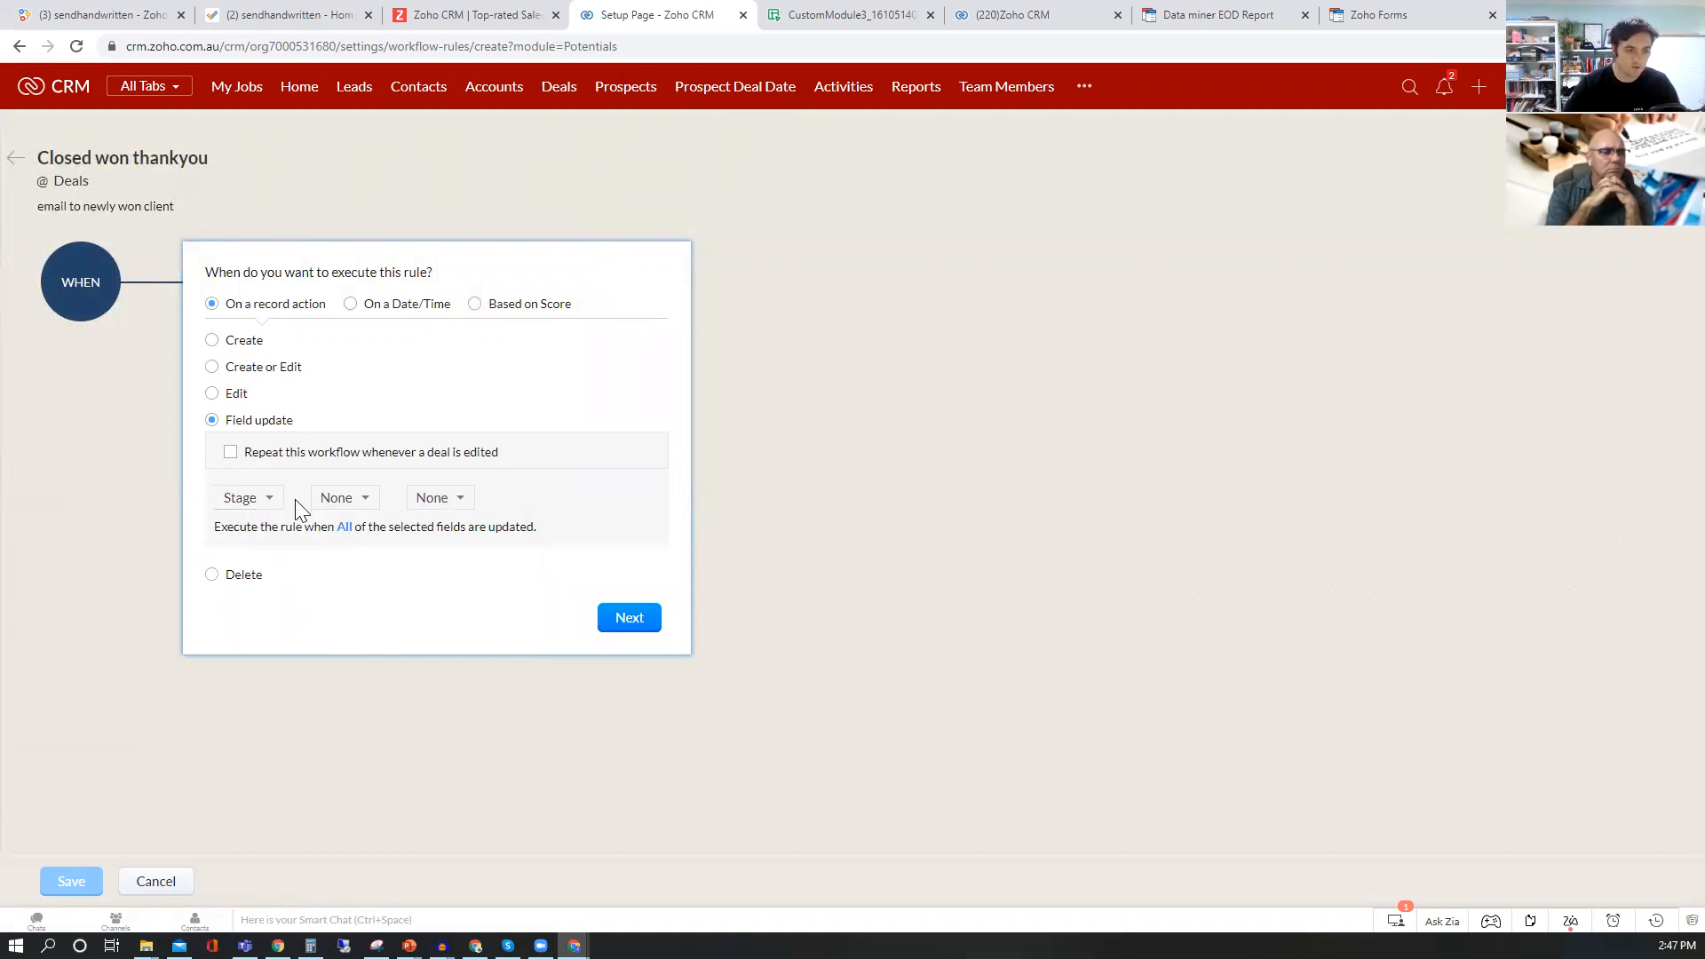
{"action": "left_click", "coordinate": [632, 619]}
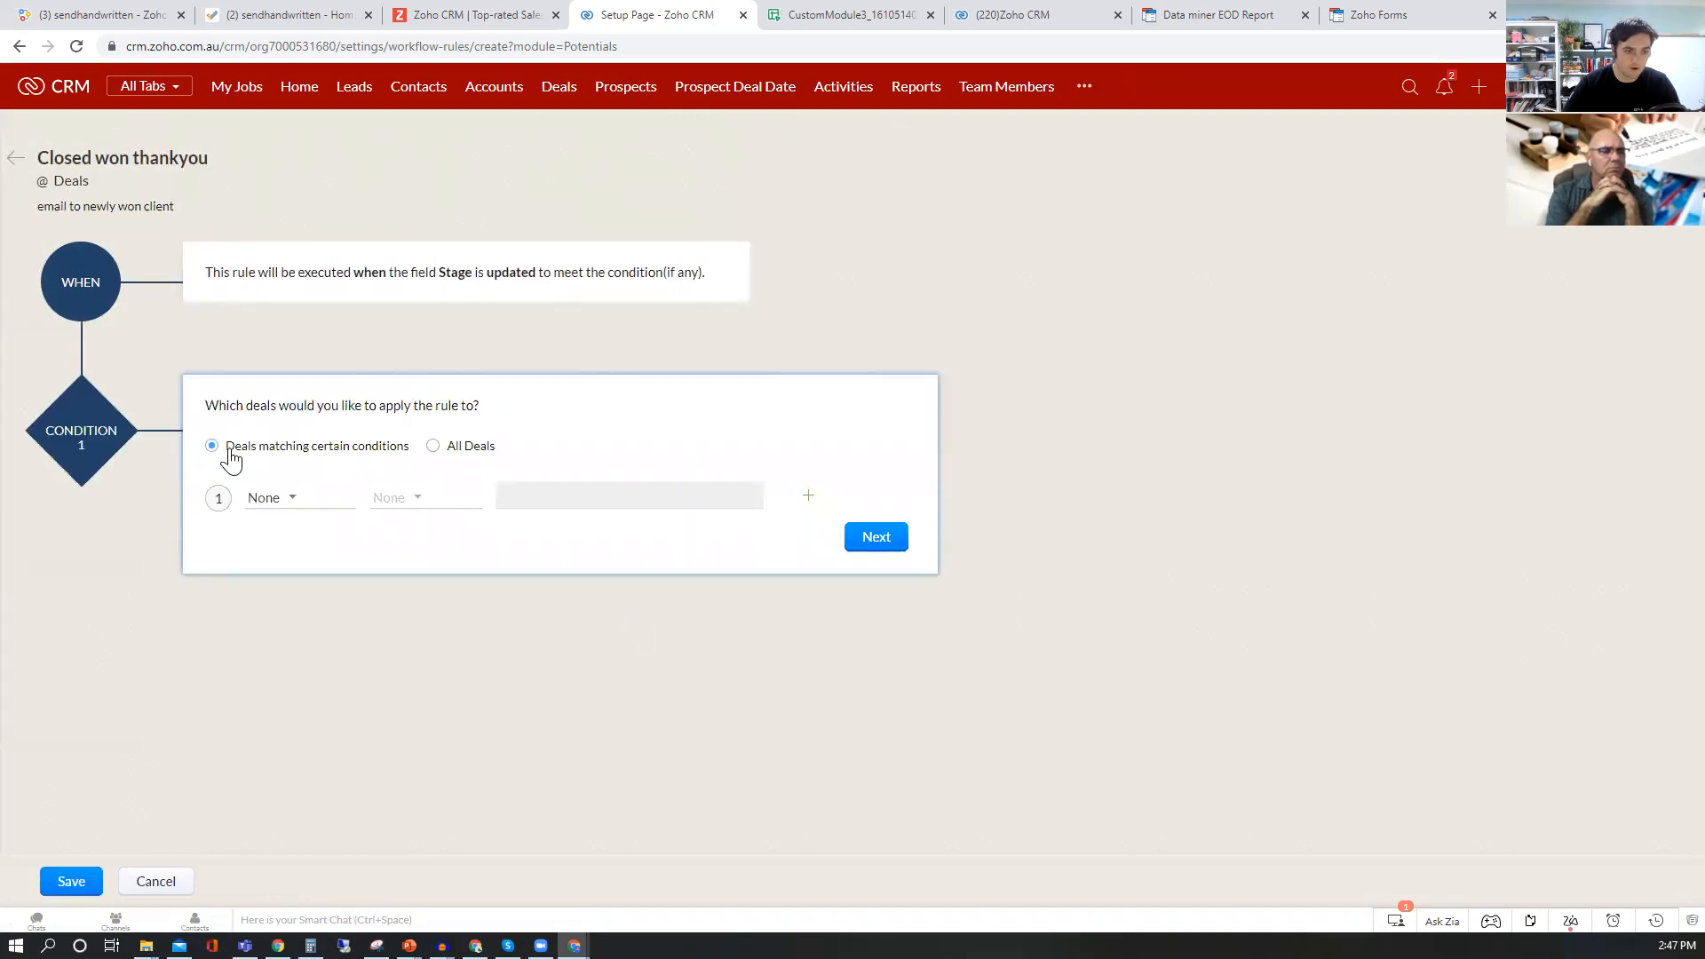
- Limit the rule to deals matching the condition Stage is Closed Won
{"action": "left_click", "coordinate": [296, 499]}
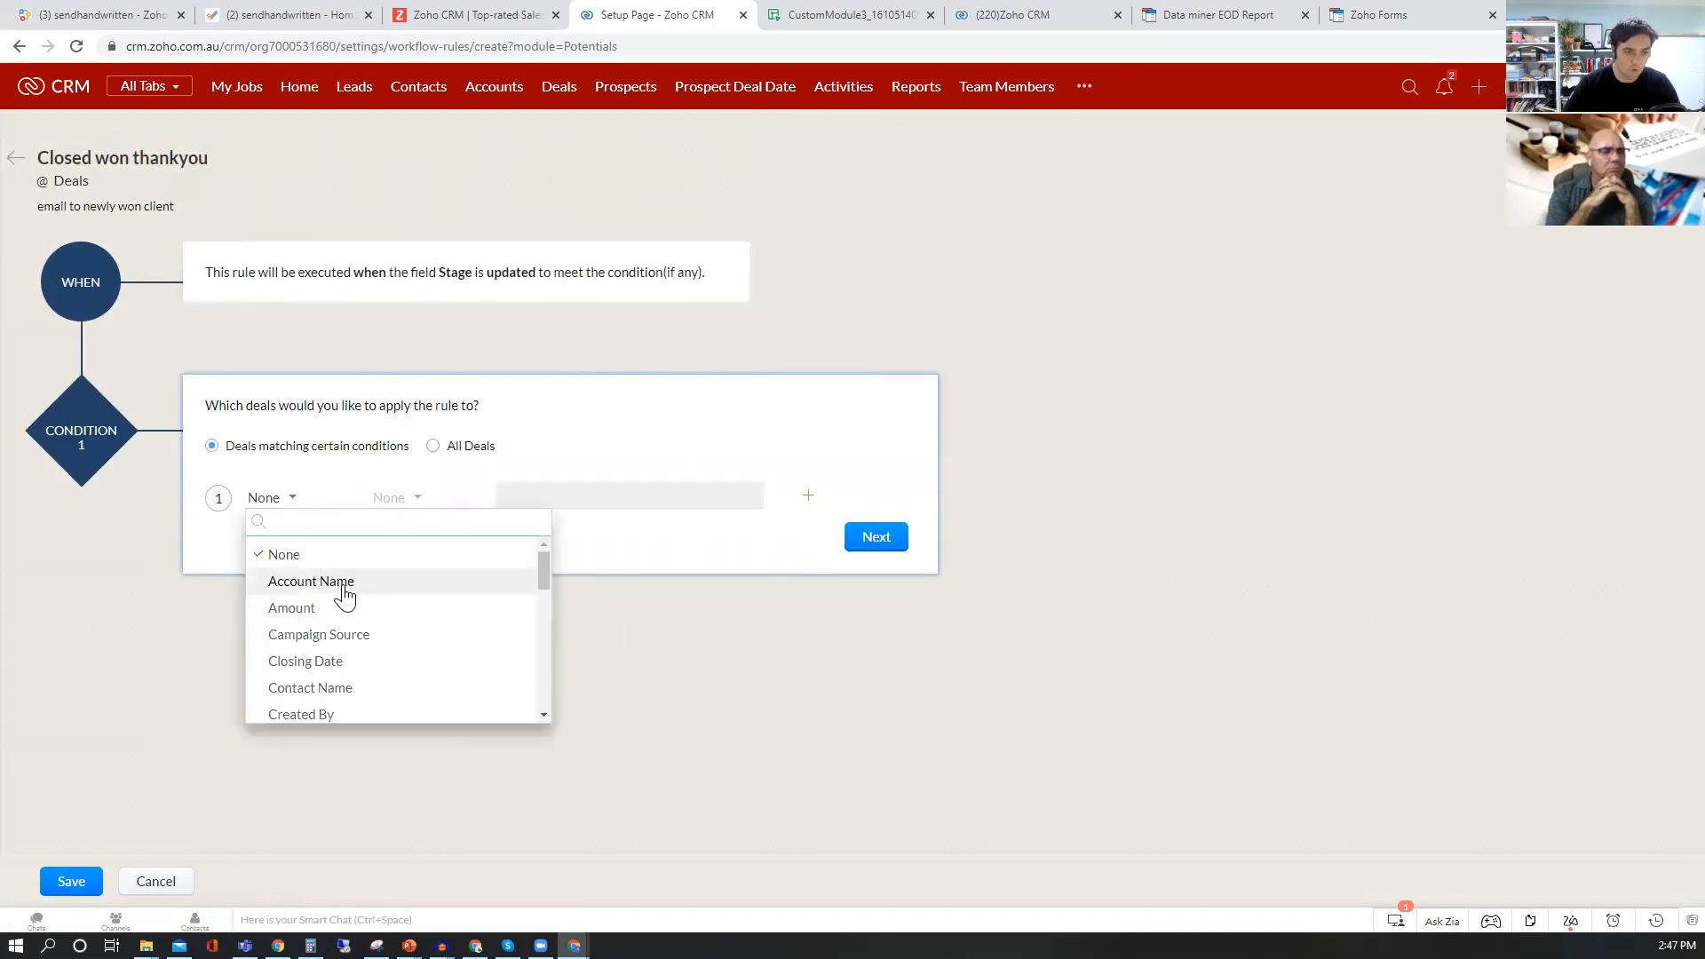
{"action": "type", "text": "sta"}
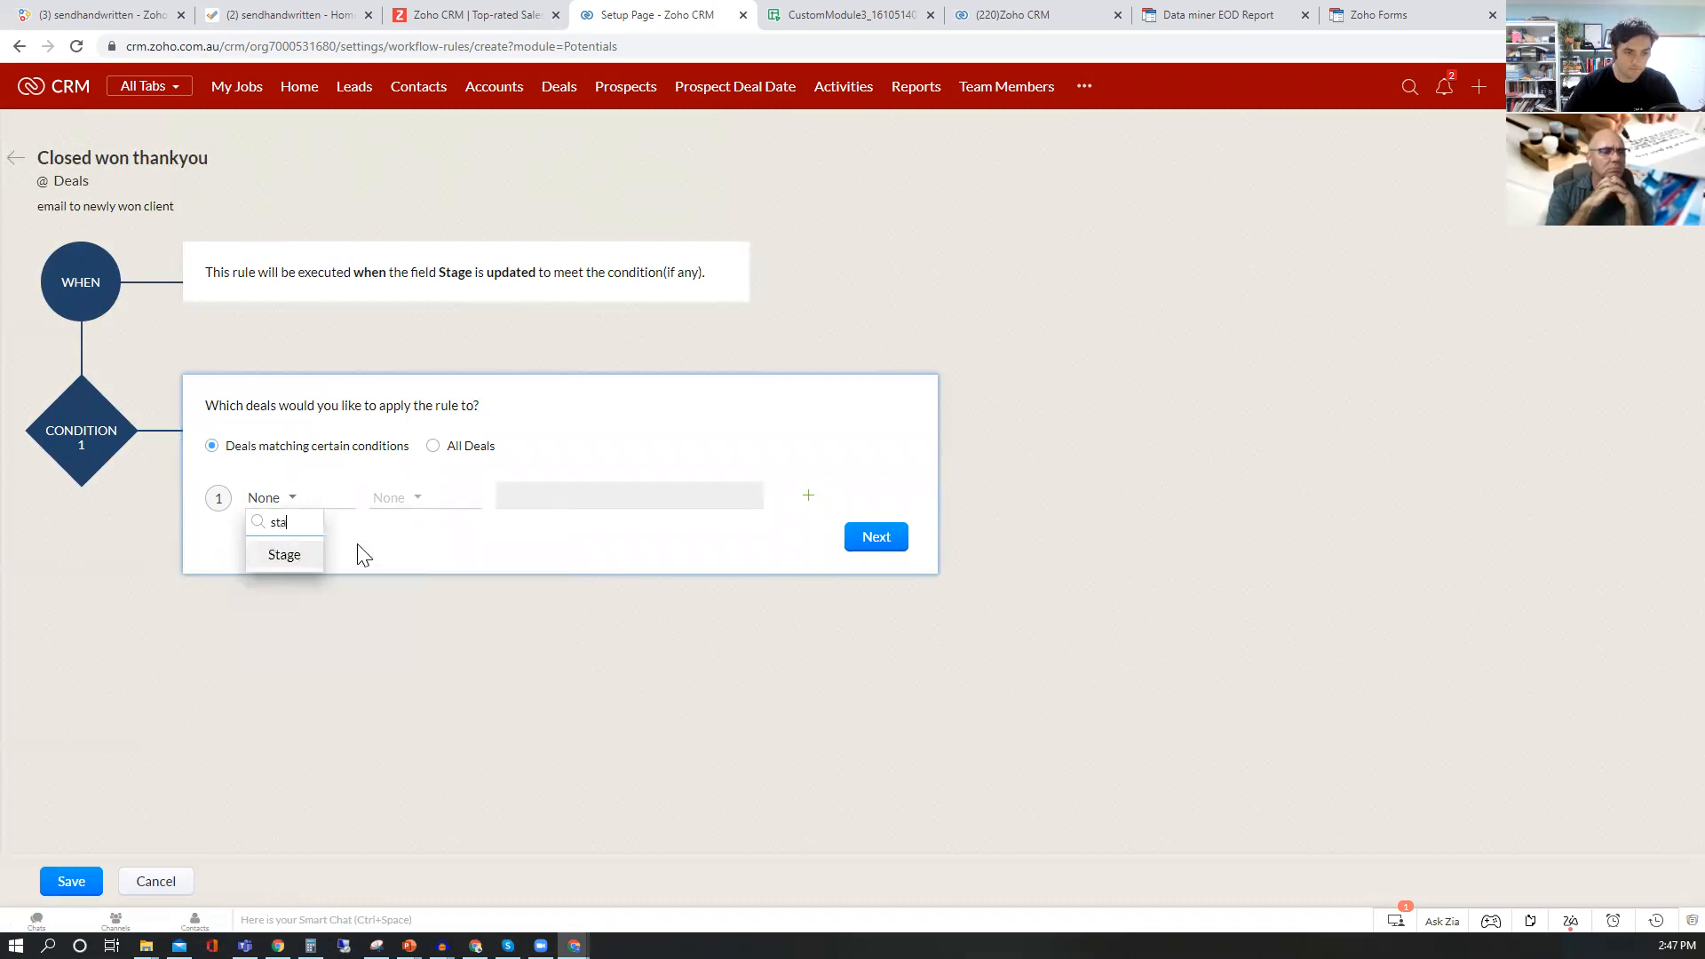
{"action": "left_click", "coordinate": [299, 568]}
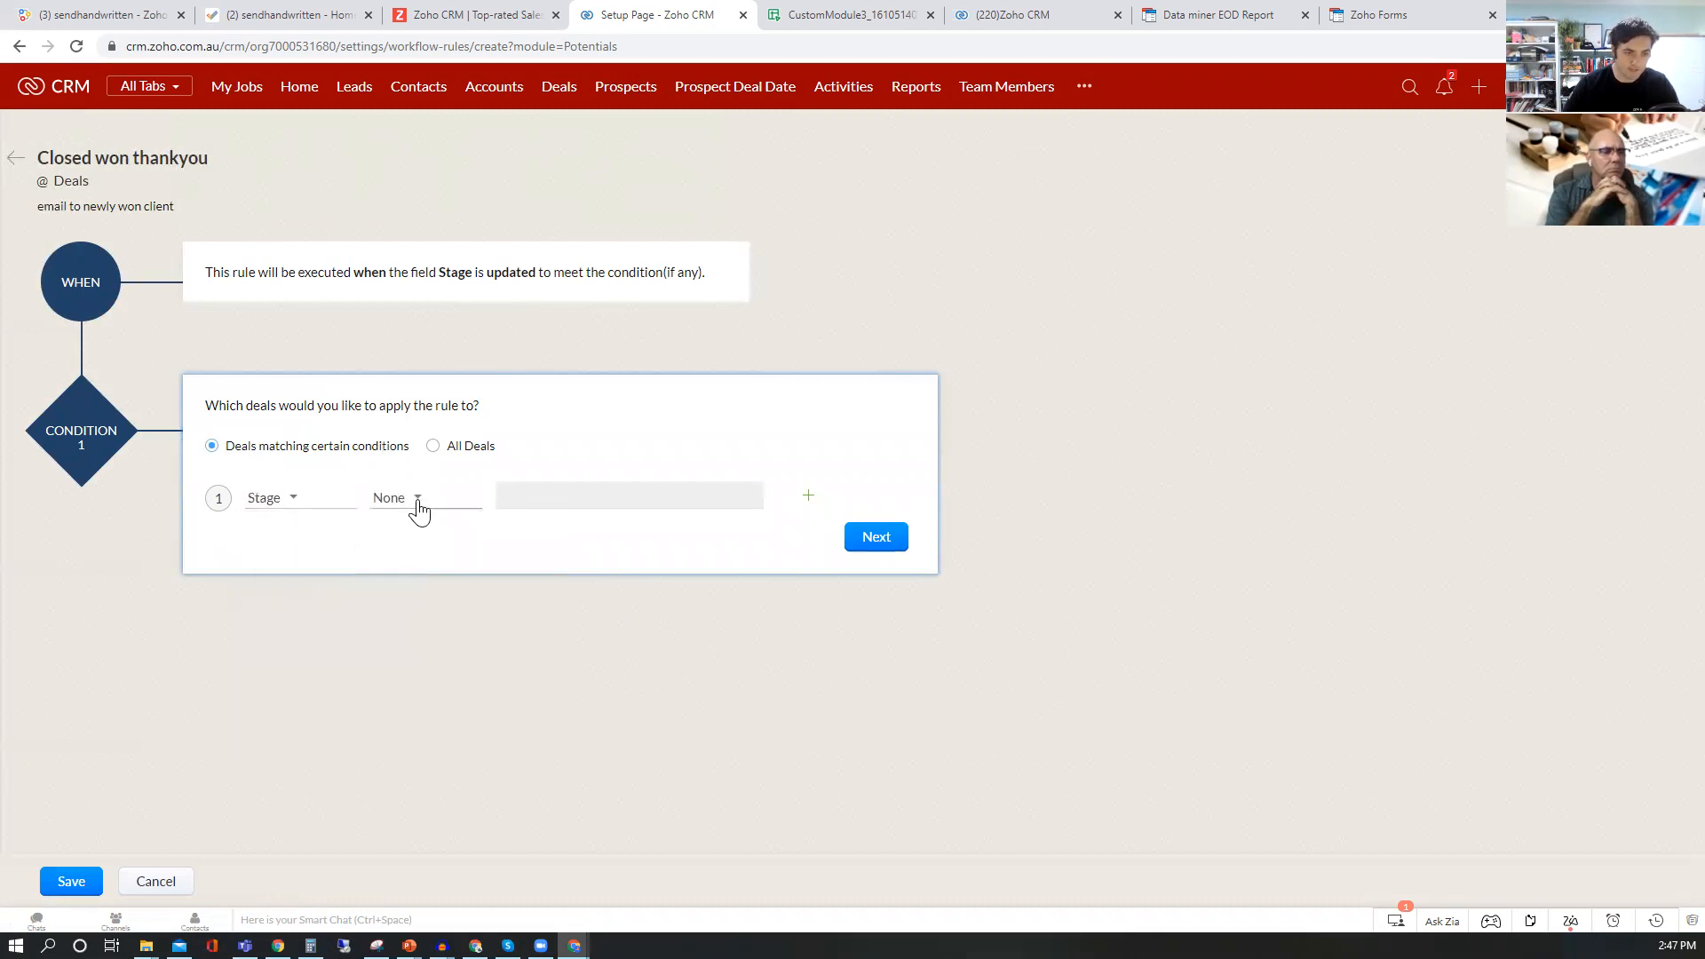
{"action": "left_click", "coordinate": [414, 505]}
{"action": "left_click", "coordinate": [436, 564]}
{"action": "left_click", "coordinate": [535, 499]}
{"action": "type", "text": "c"}
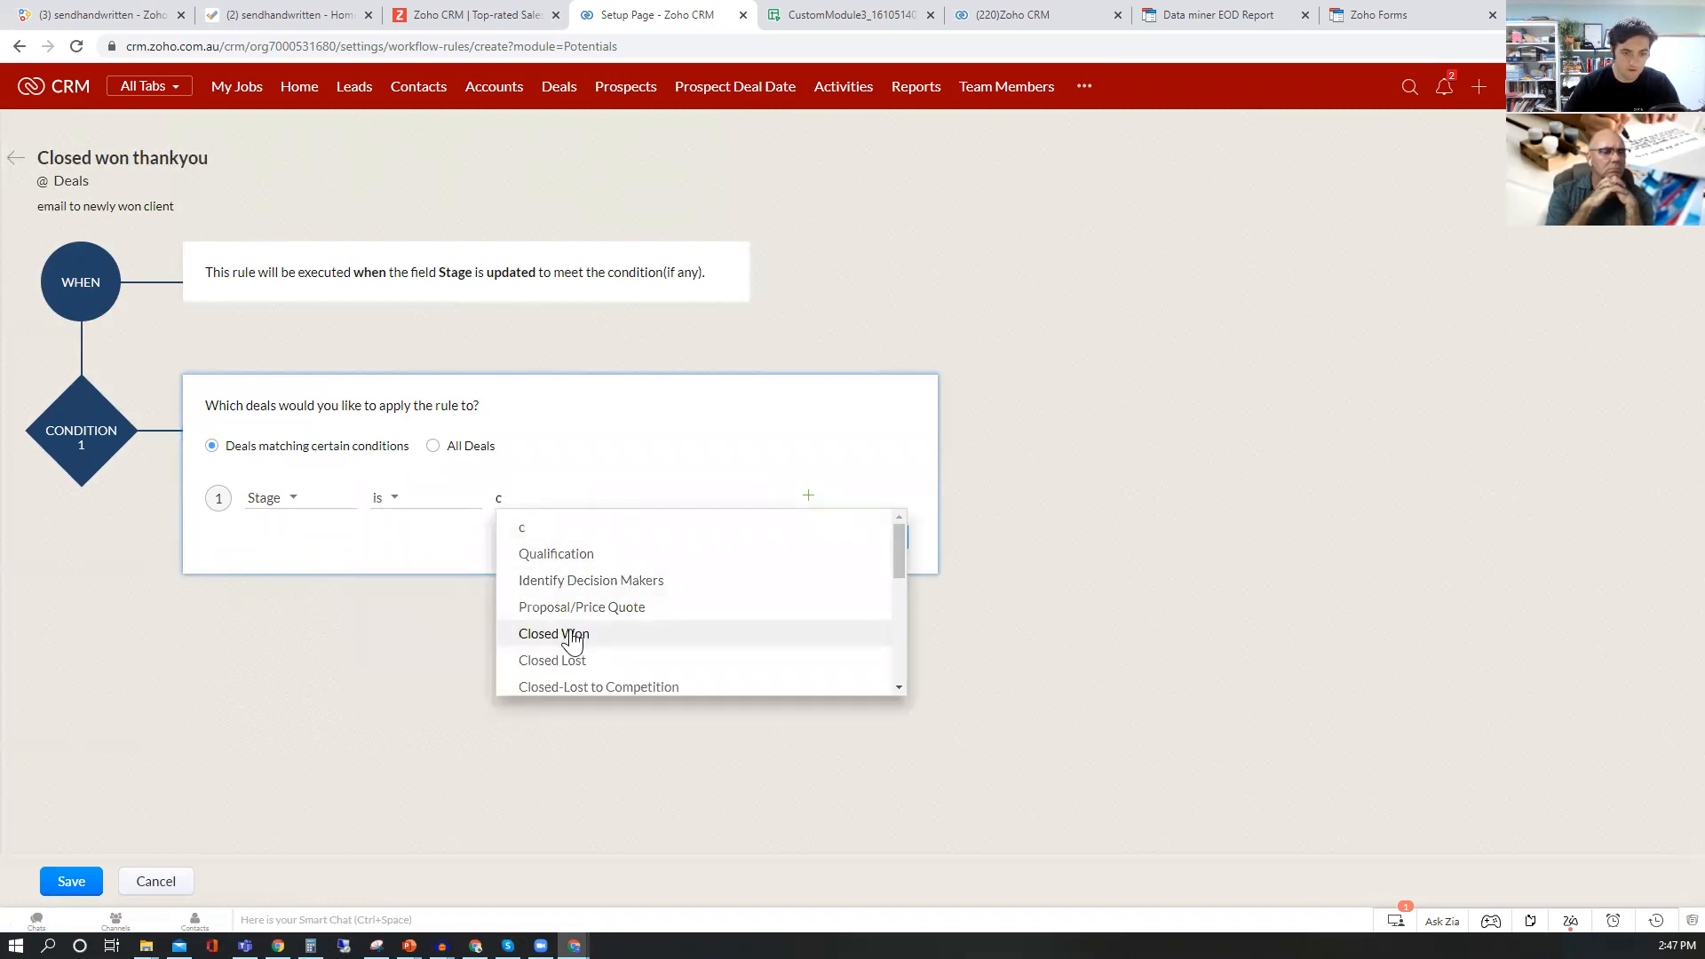
{"action": "left_click", "coordinate": [571, 634]}
{"action": "left_click", "coordinate": [422, 548]}
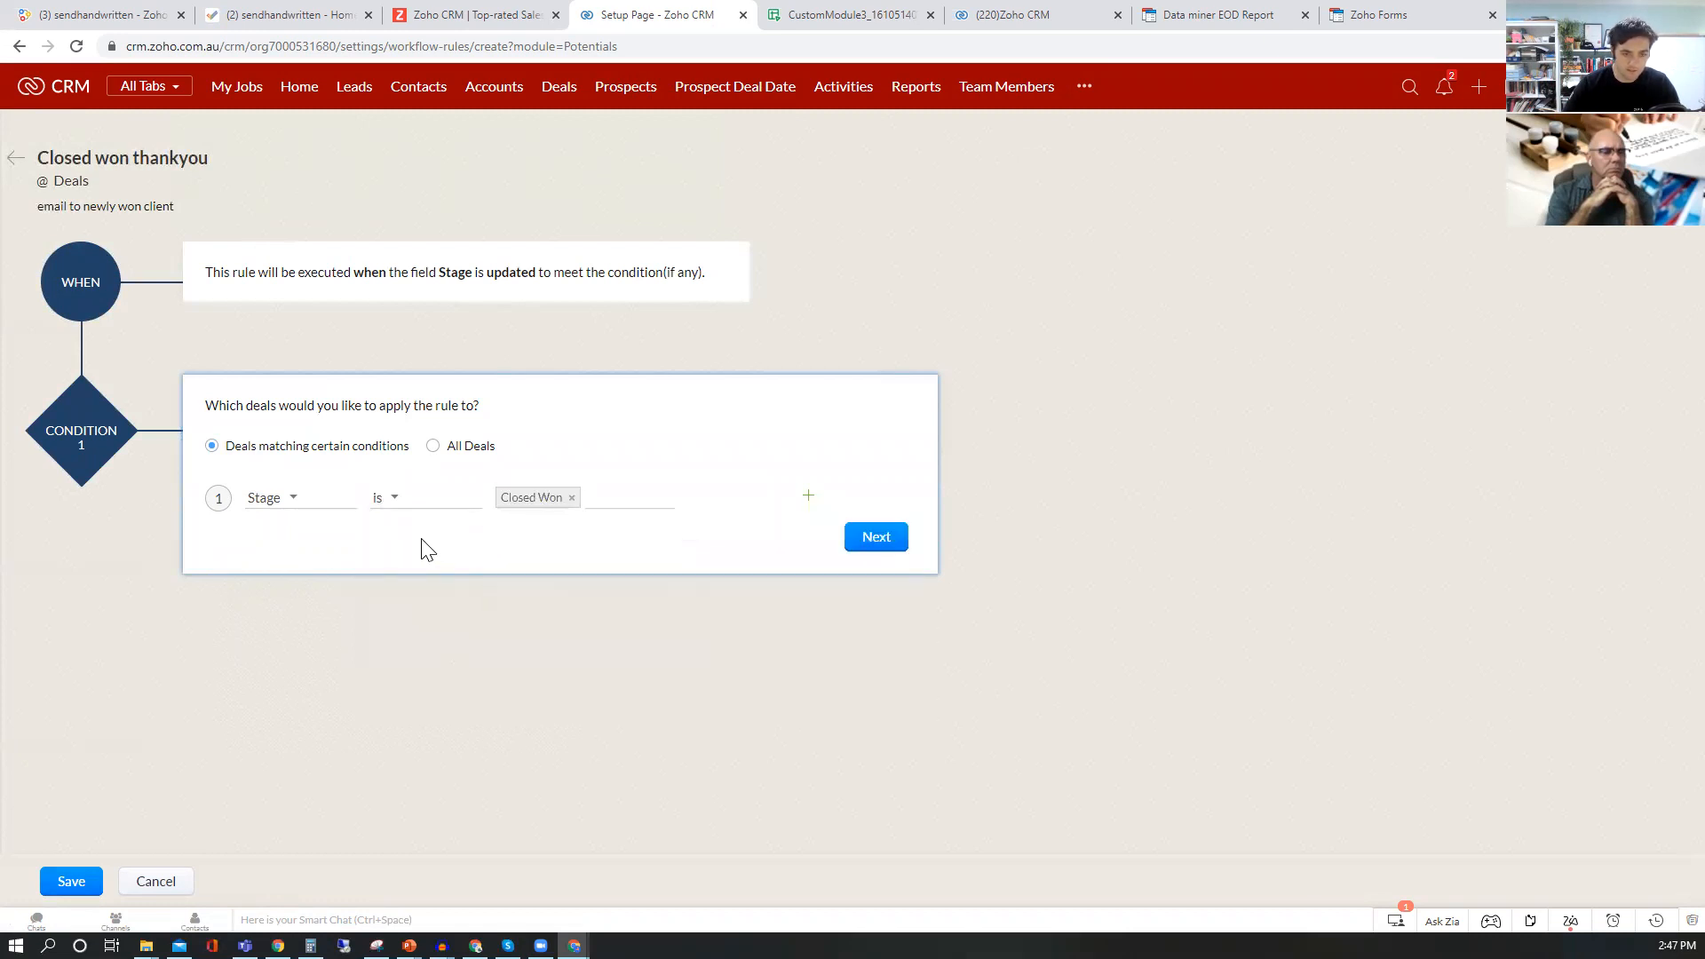
{"action": "left_click", "coordinate": [881, 537]}
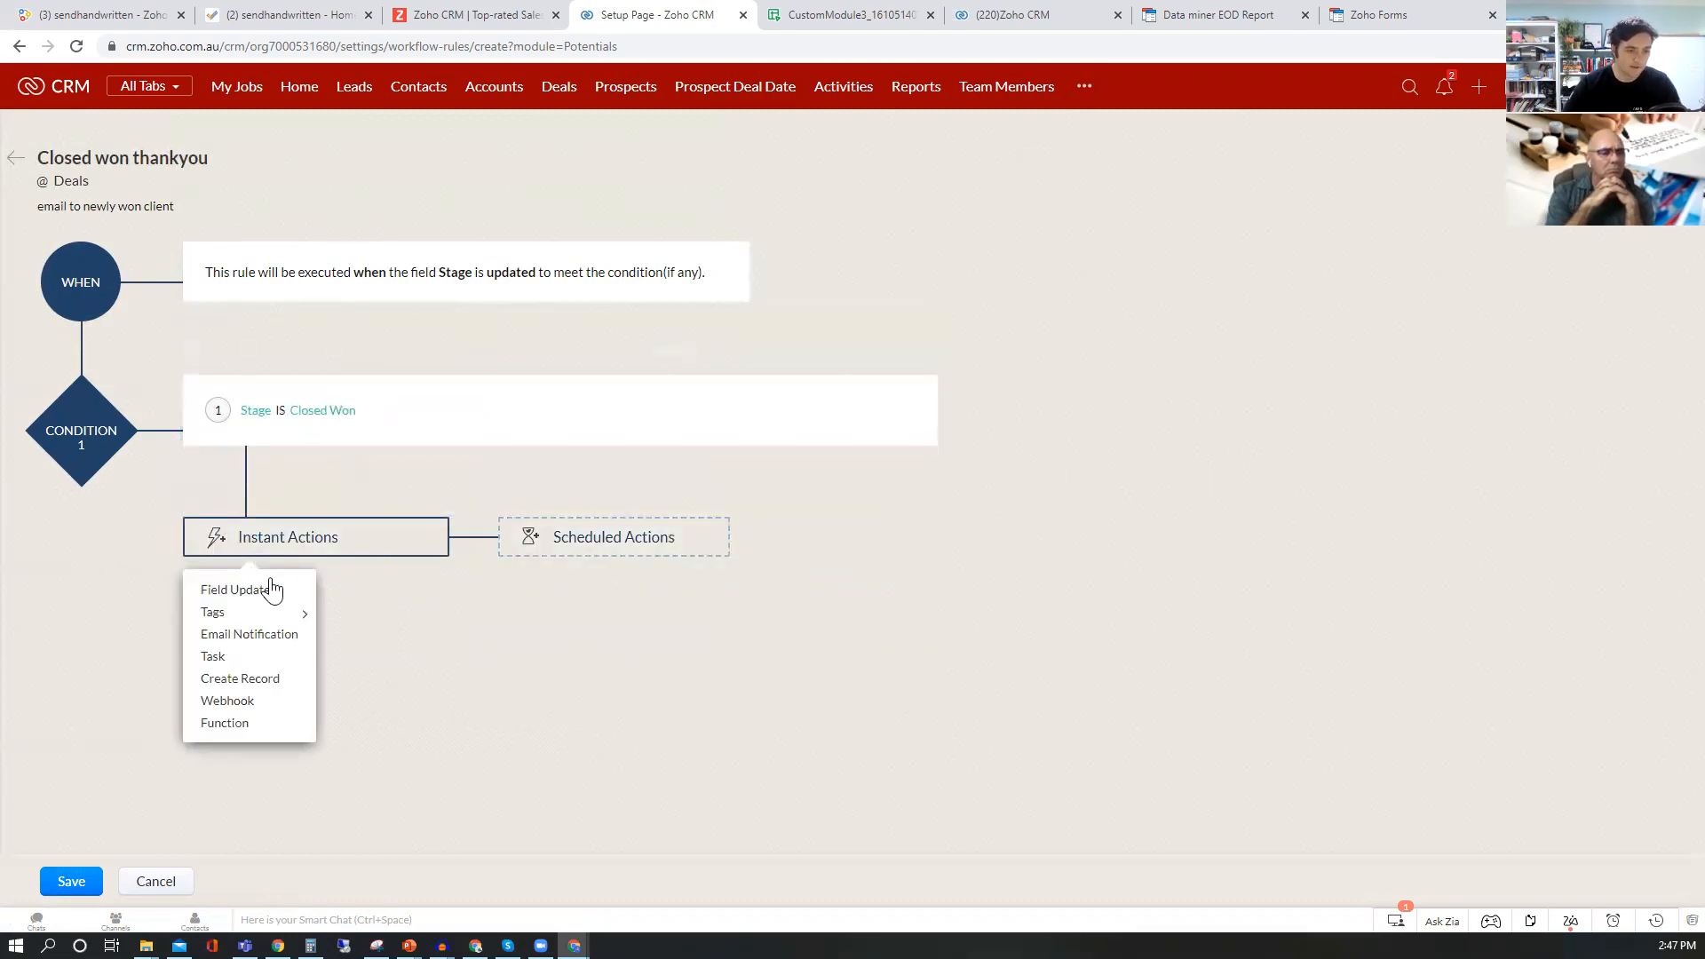
- Start an instant email notification action and look at the existing "New Deal Won - Assigned To Production" notification
{"action": "left_click", "coordinate": [248, 634]}
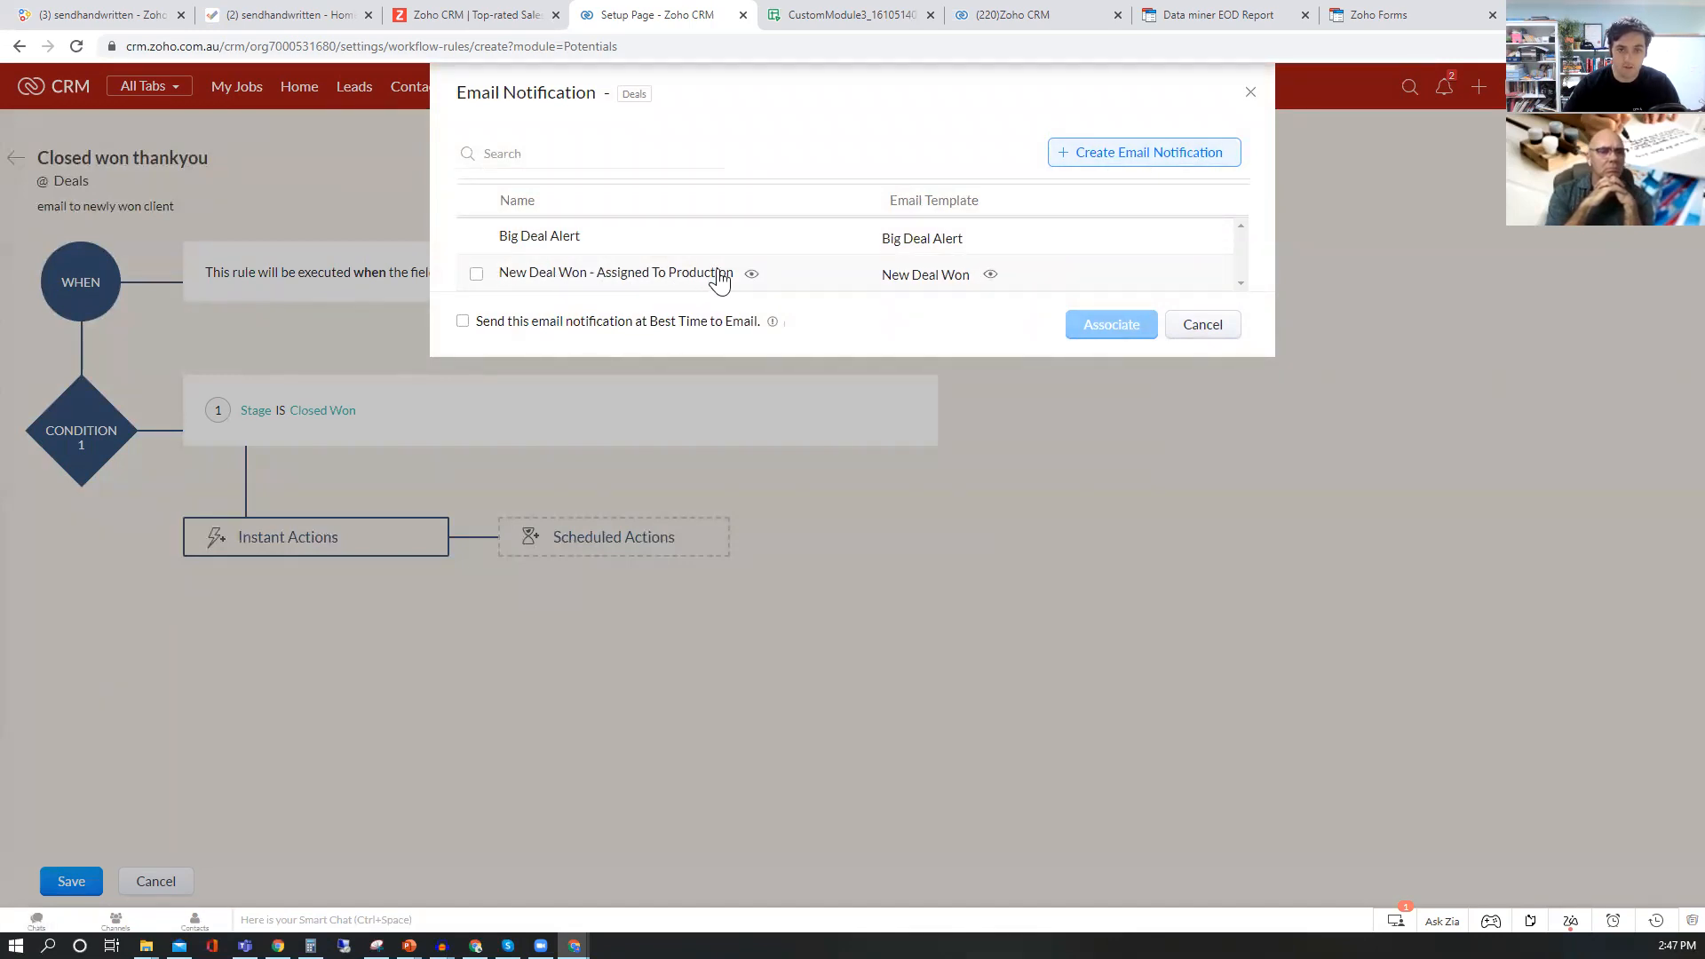
{"action": "left_click", "coordinate": [750, 278]}
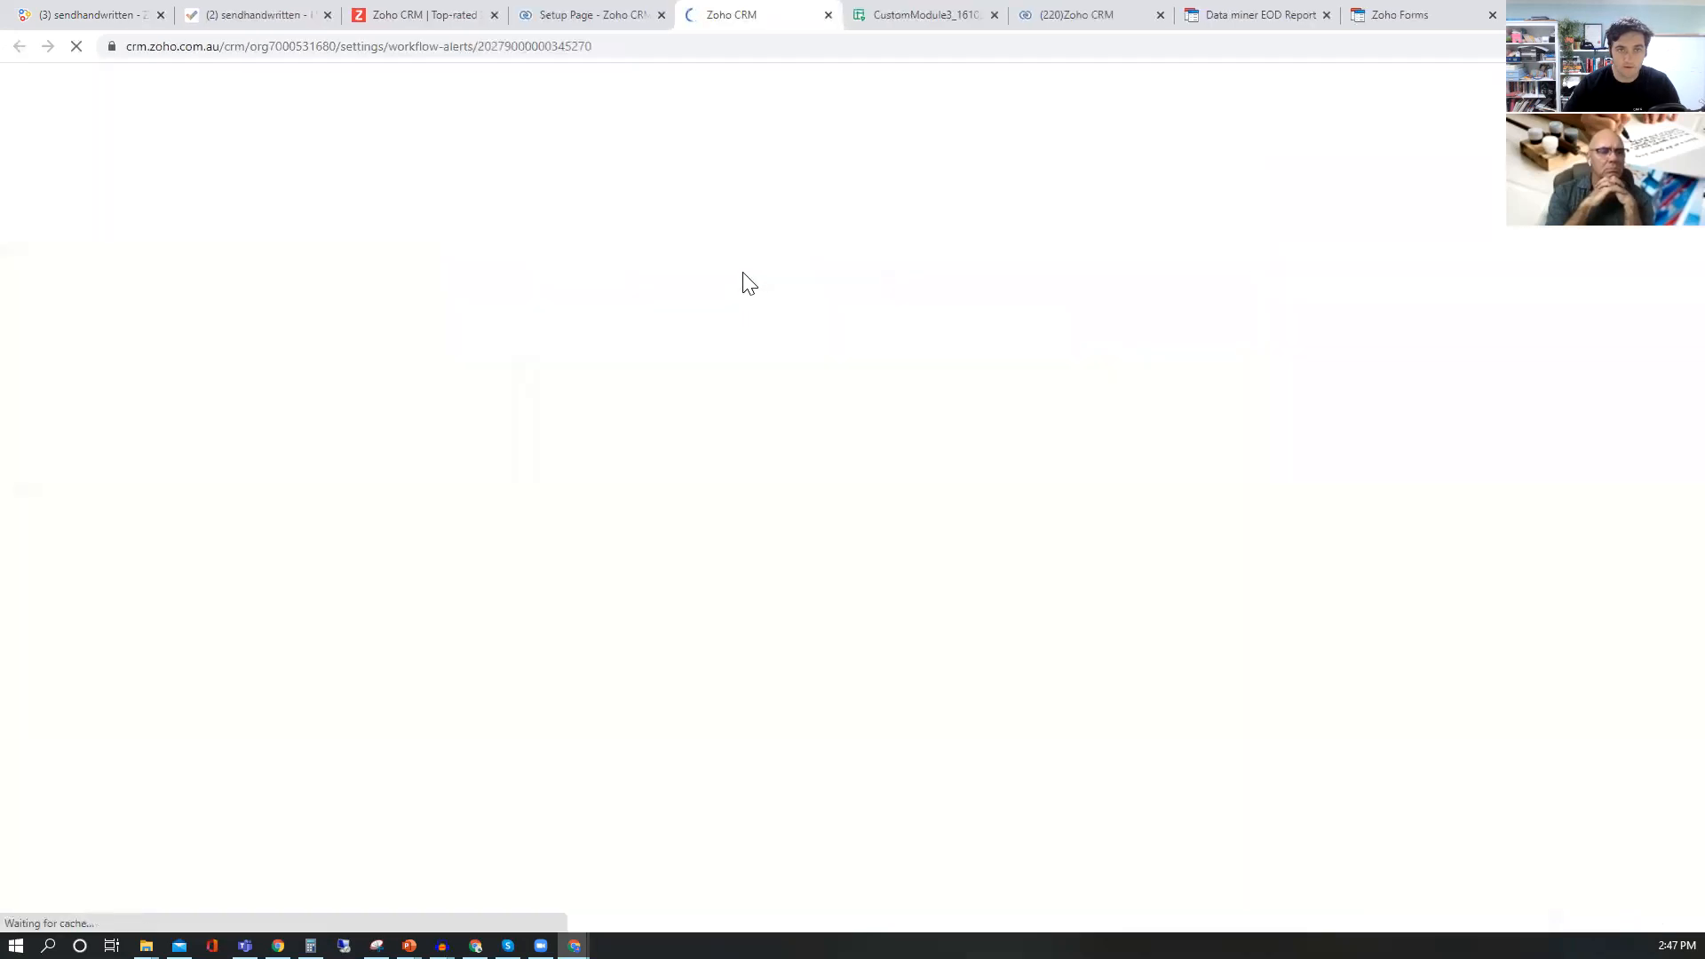
{"action": "left_click", "coordinate": [828, 15]}
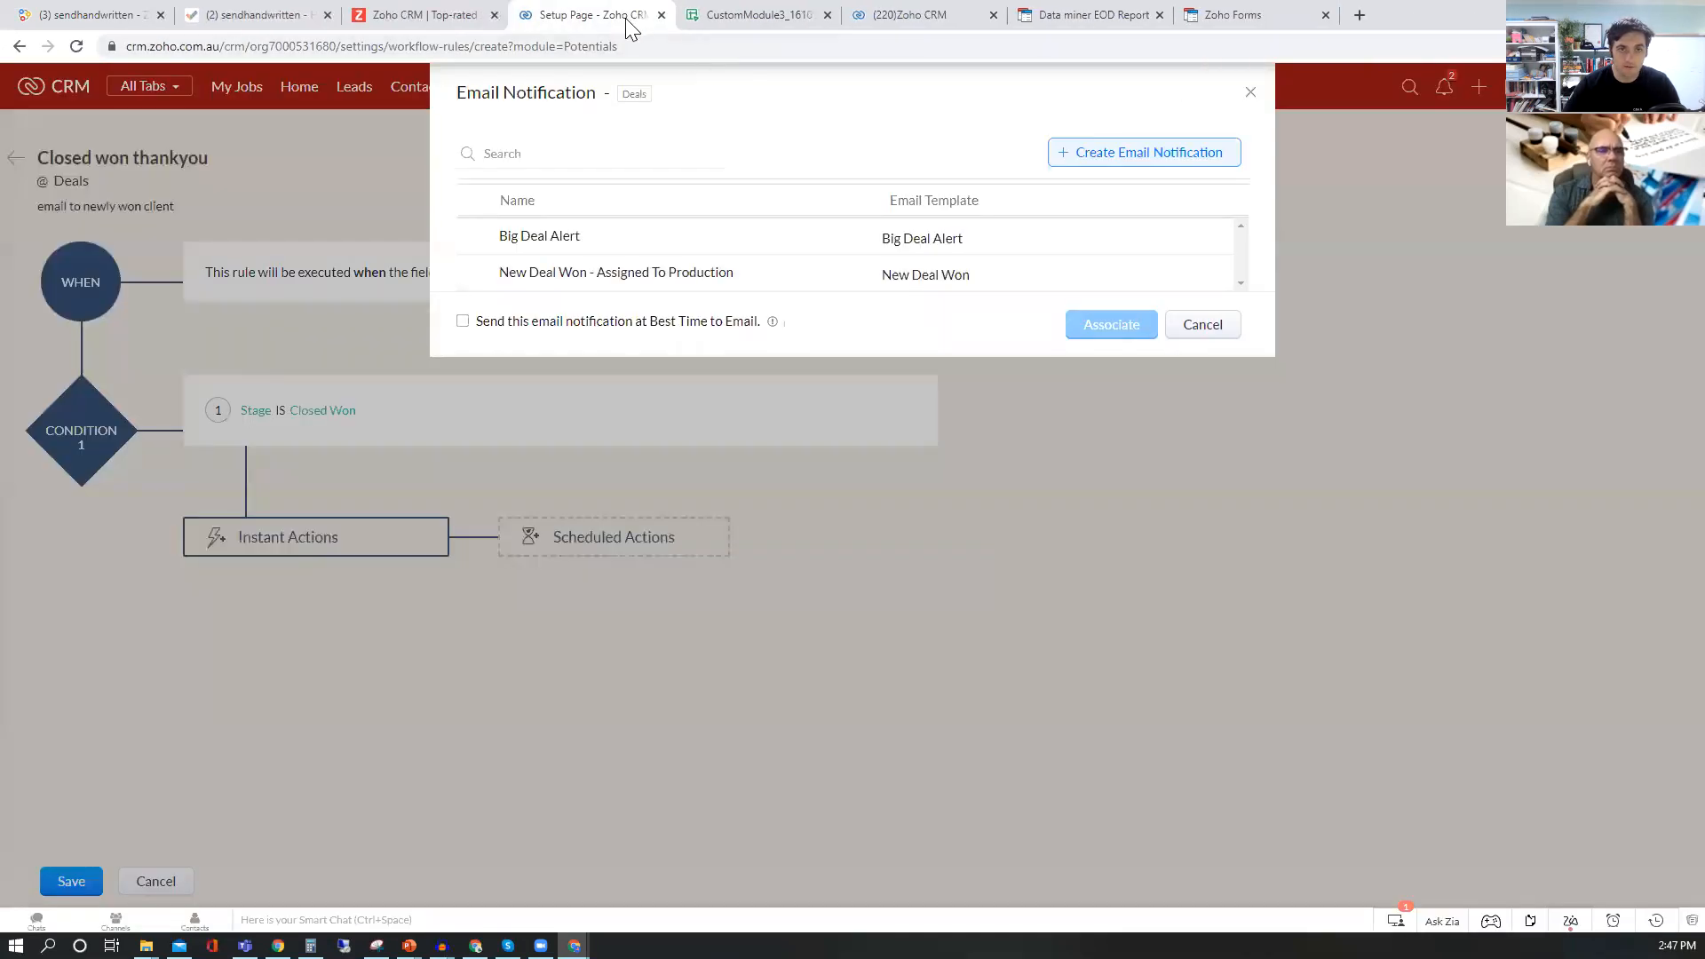
- Create a new email notification with the contact's Email field as its recipient
{"action": "left_click", "coordinate": [1151, 162]}
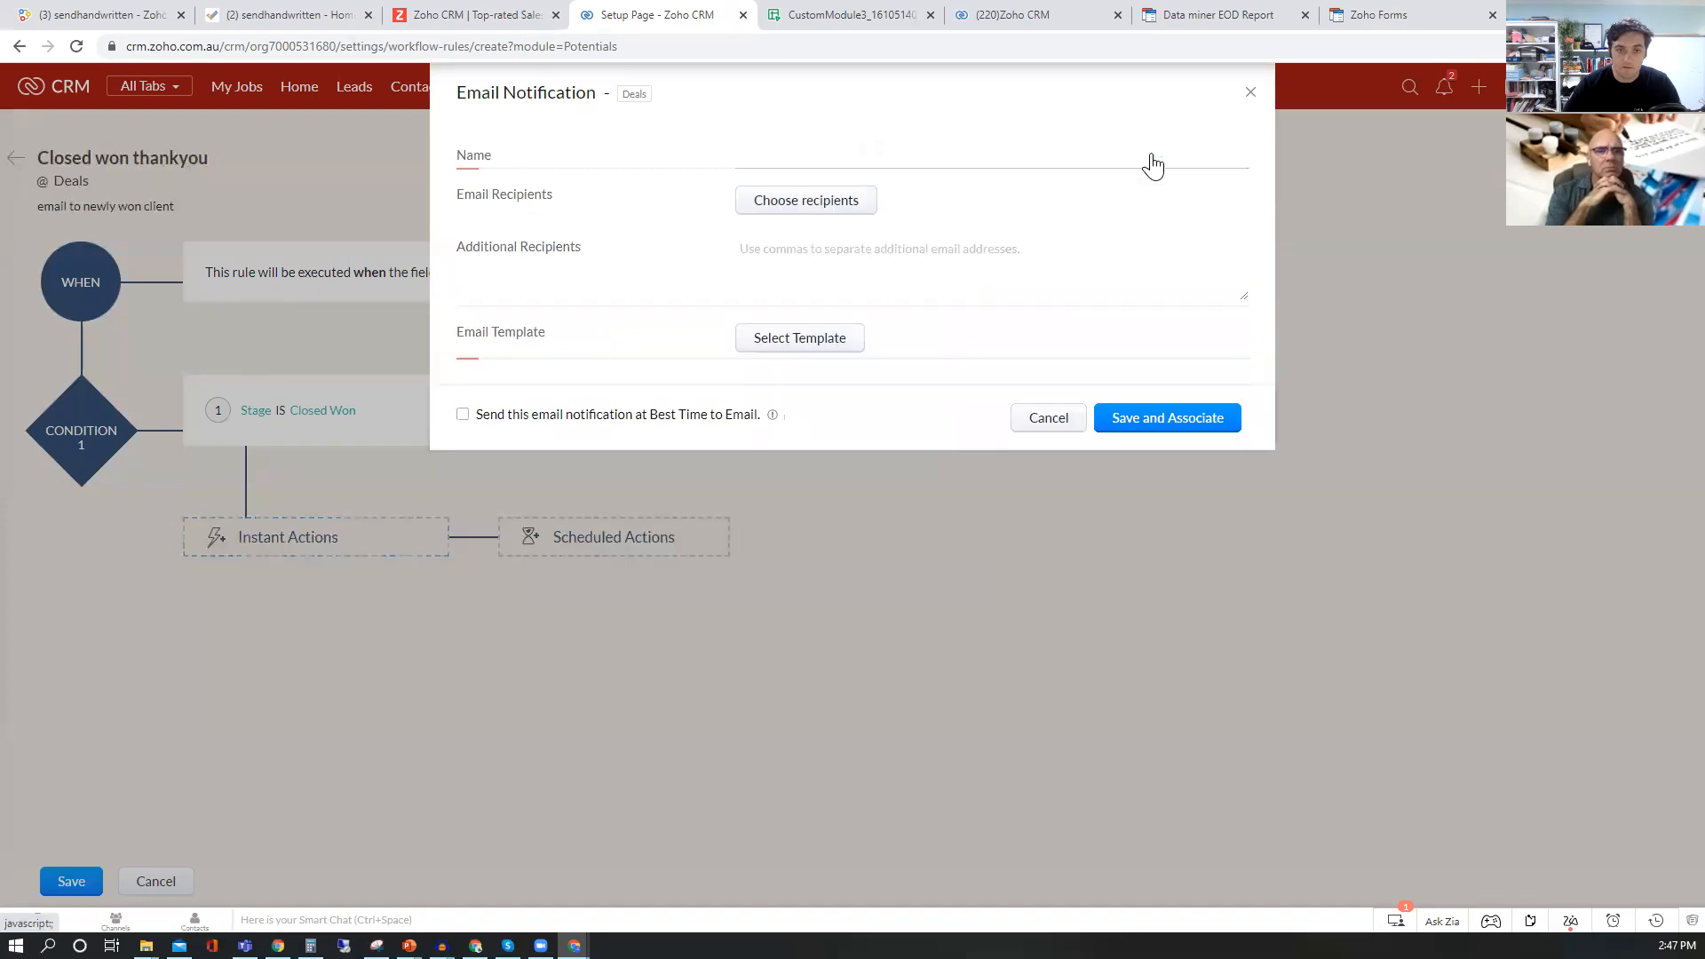
{"action": "left_click", "coordinate": [785, 209]}
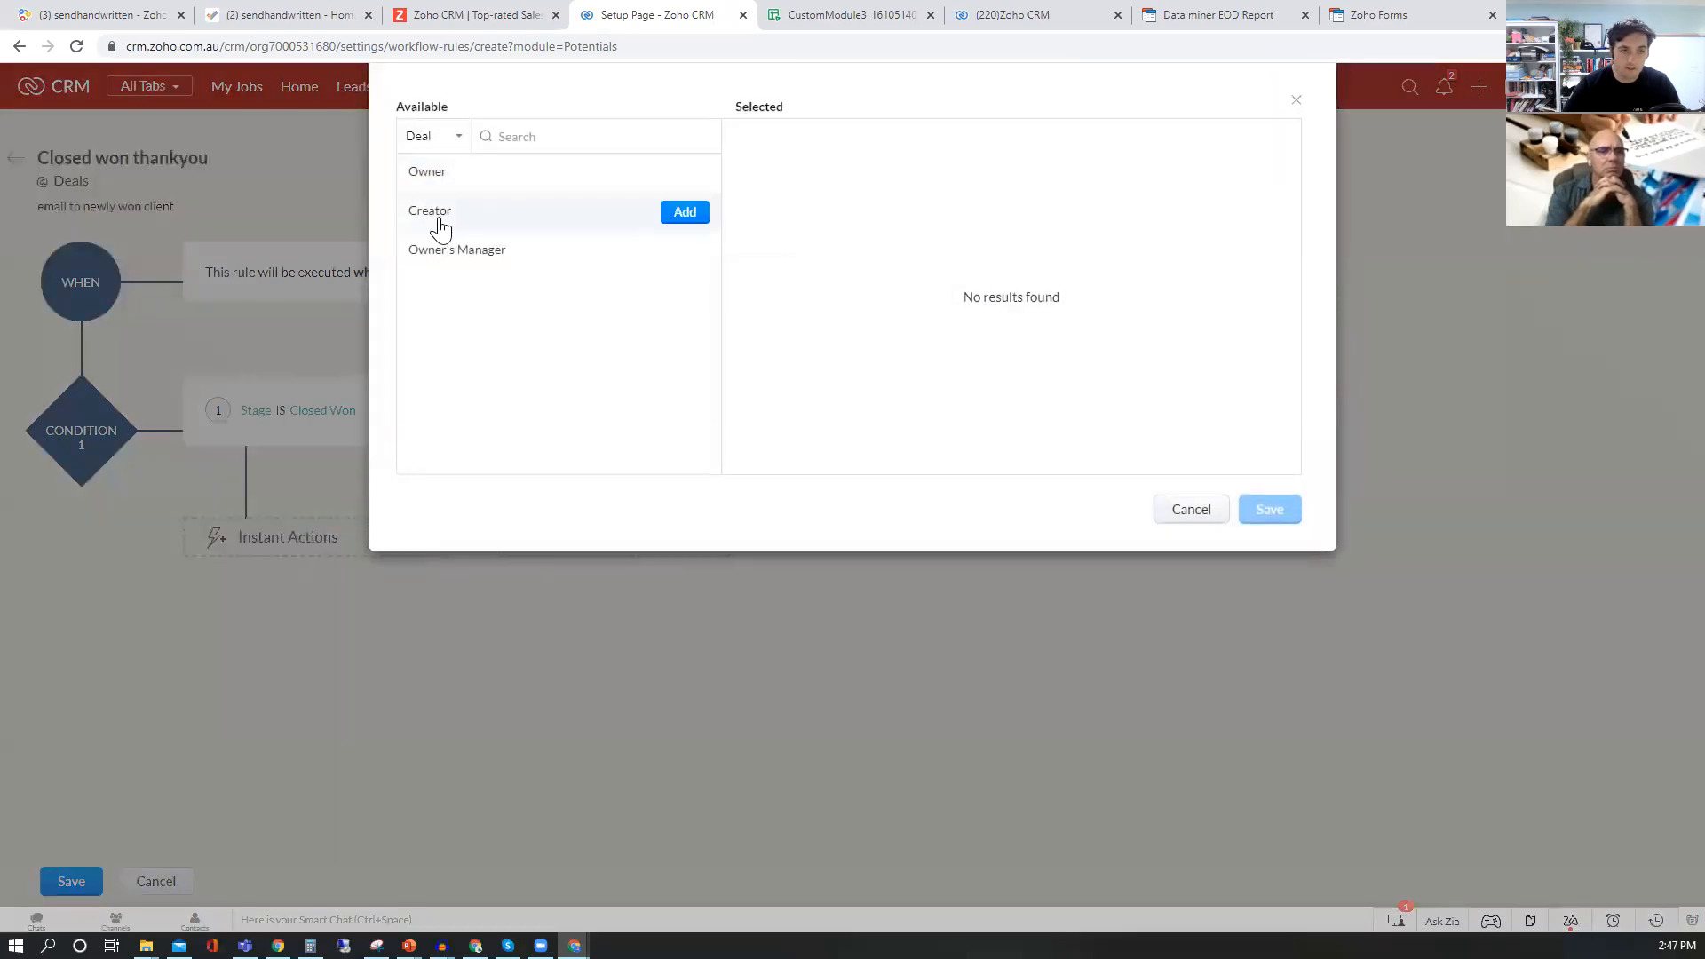
{"action": "left_click", "coordinate": [460, 142]}
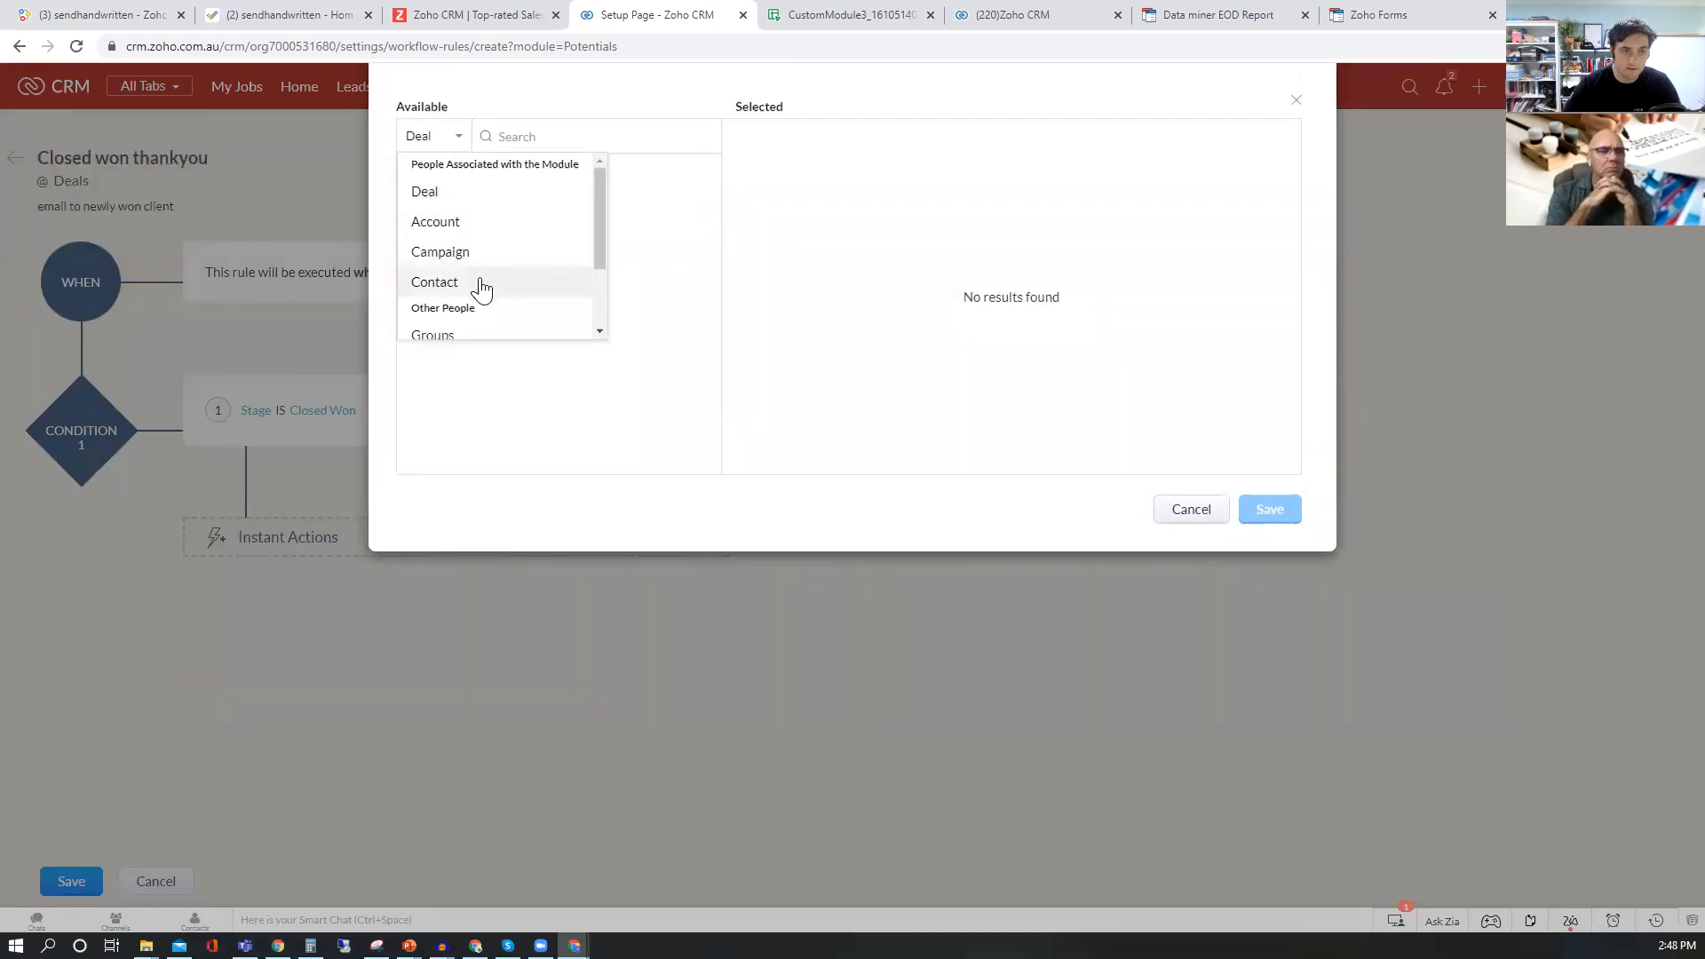
{"action": "left_click", "coordinate": [480, 284]}
{"action": "left_click", "coordinate": [480, 184]}
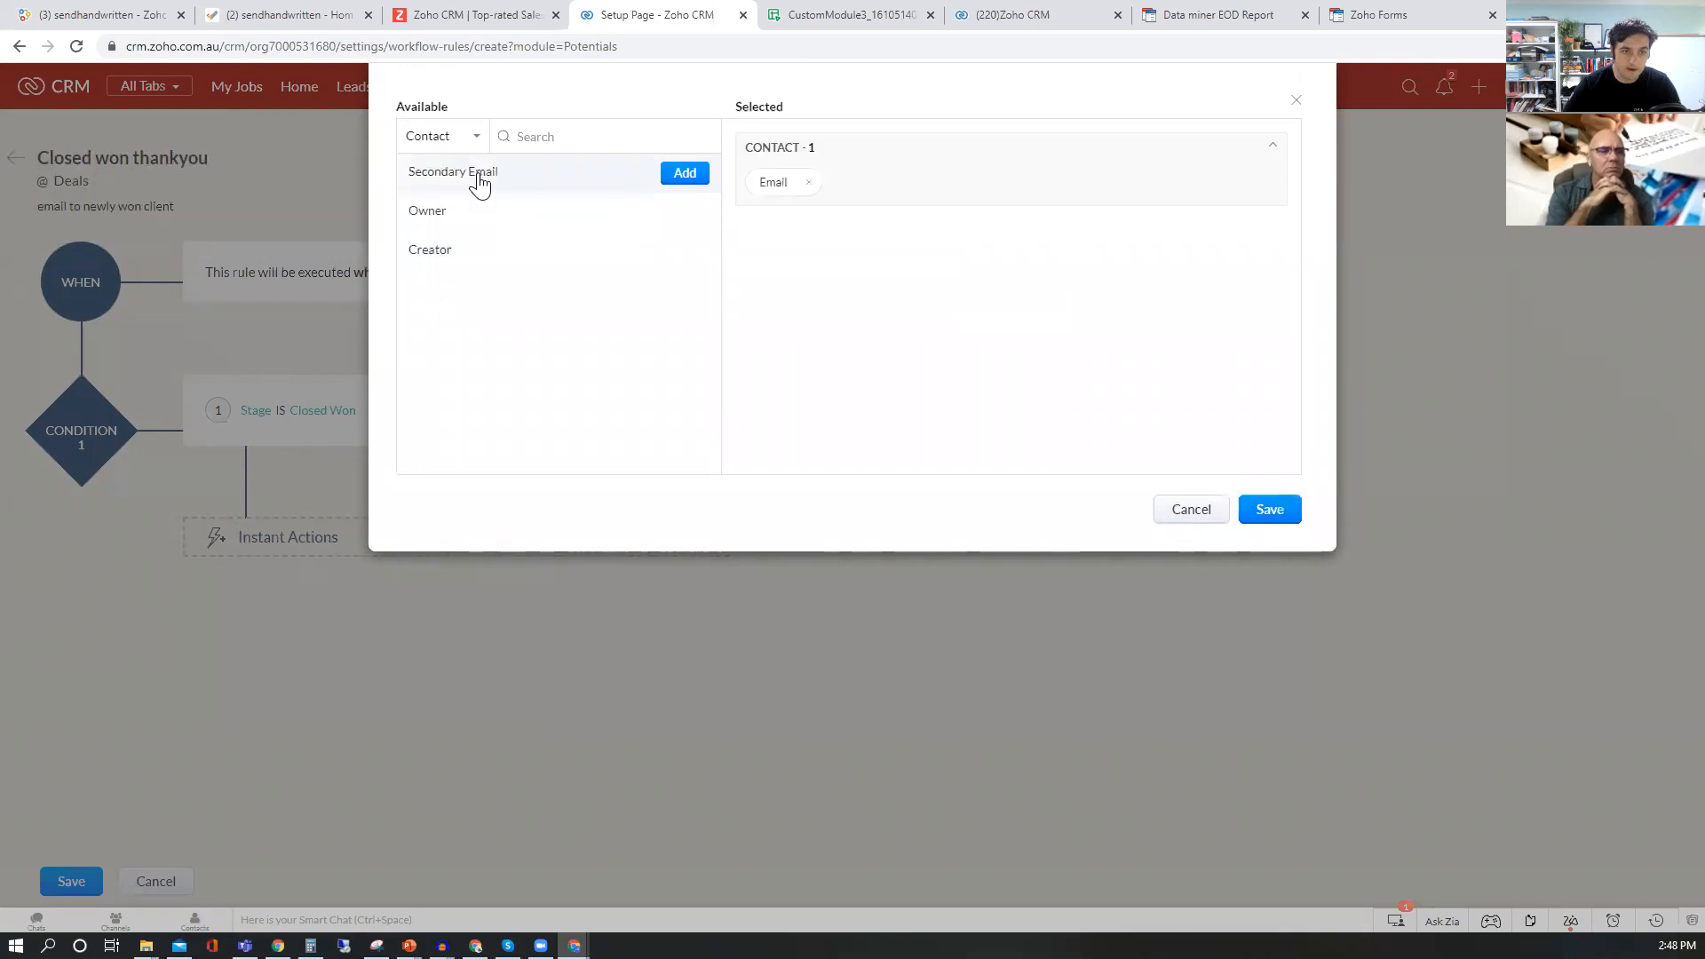
{"action": "left_click", "coordinate": [1279, 523]}
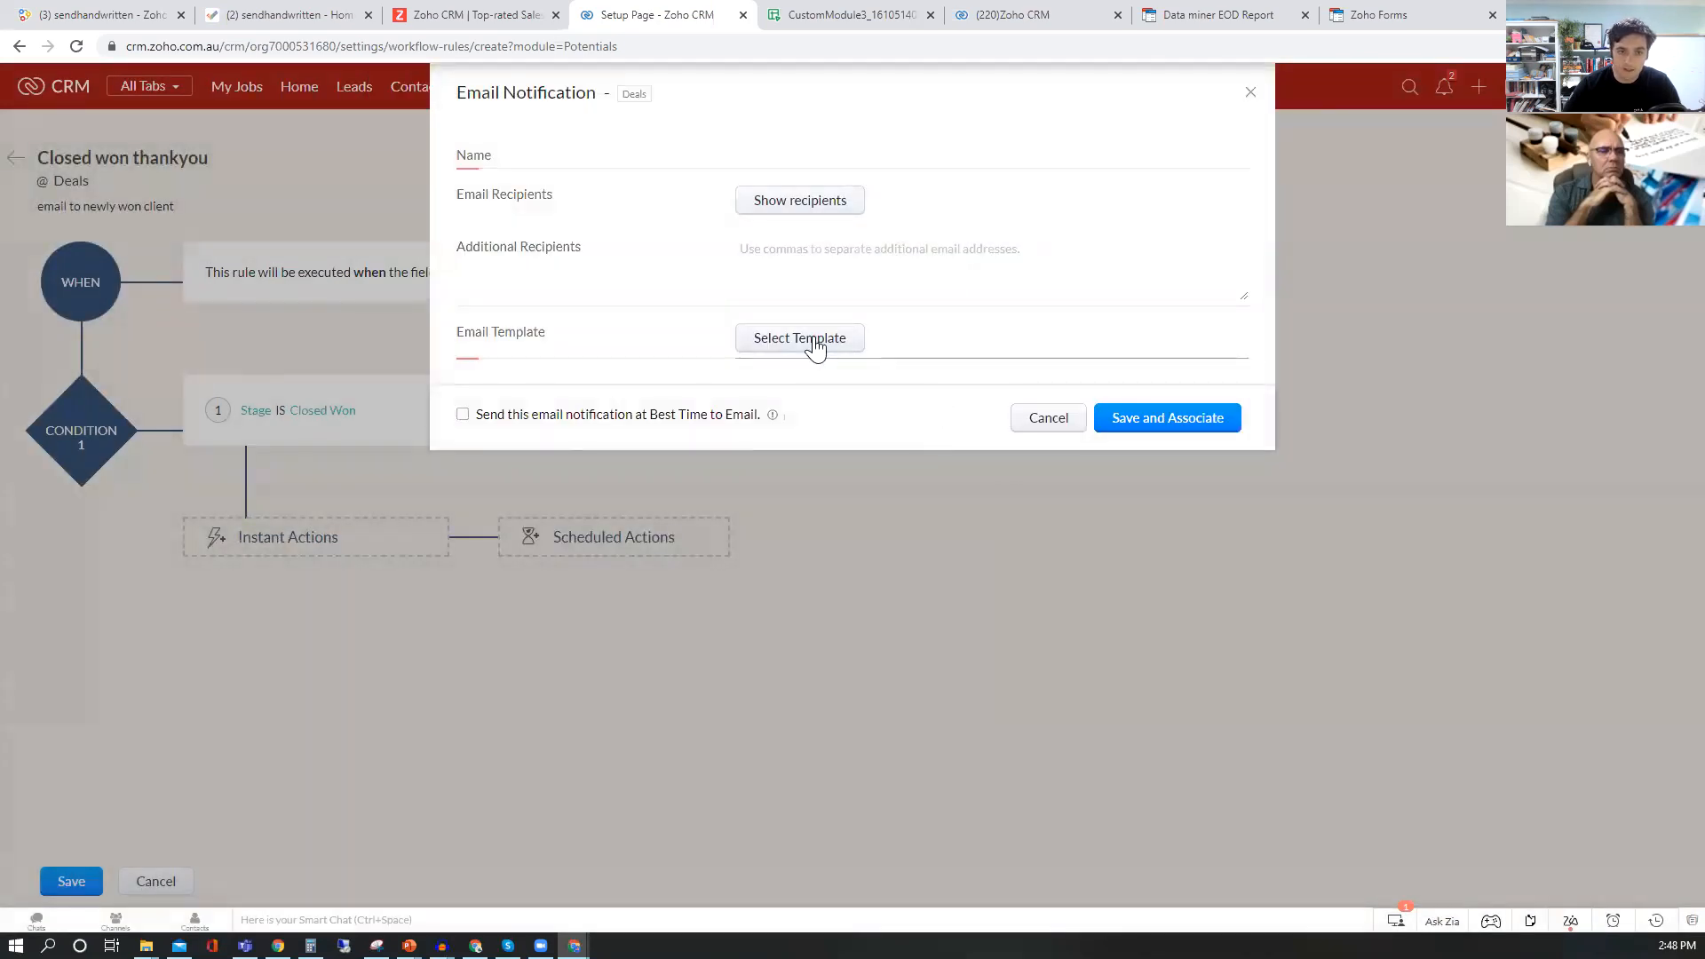
- Assign the New Deal Won template, enable sending at Best Time to Email, and save and associate the notification as "New deal won email"
{"action": "left_click", "coordinate": [815, 345]}
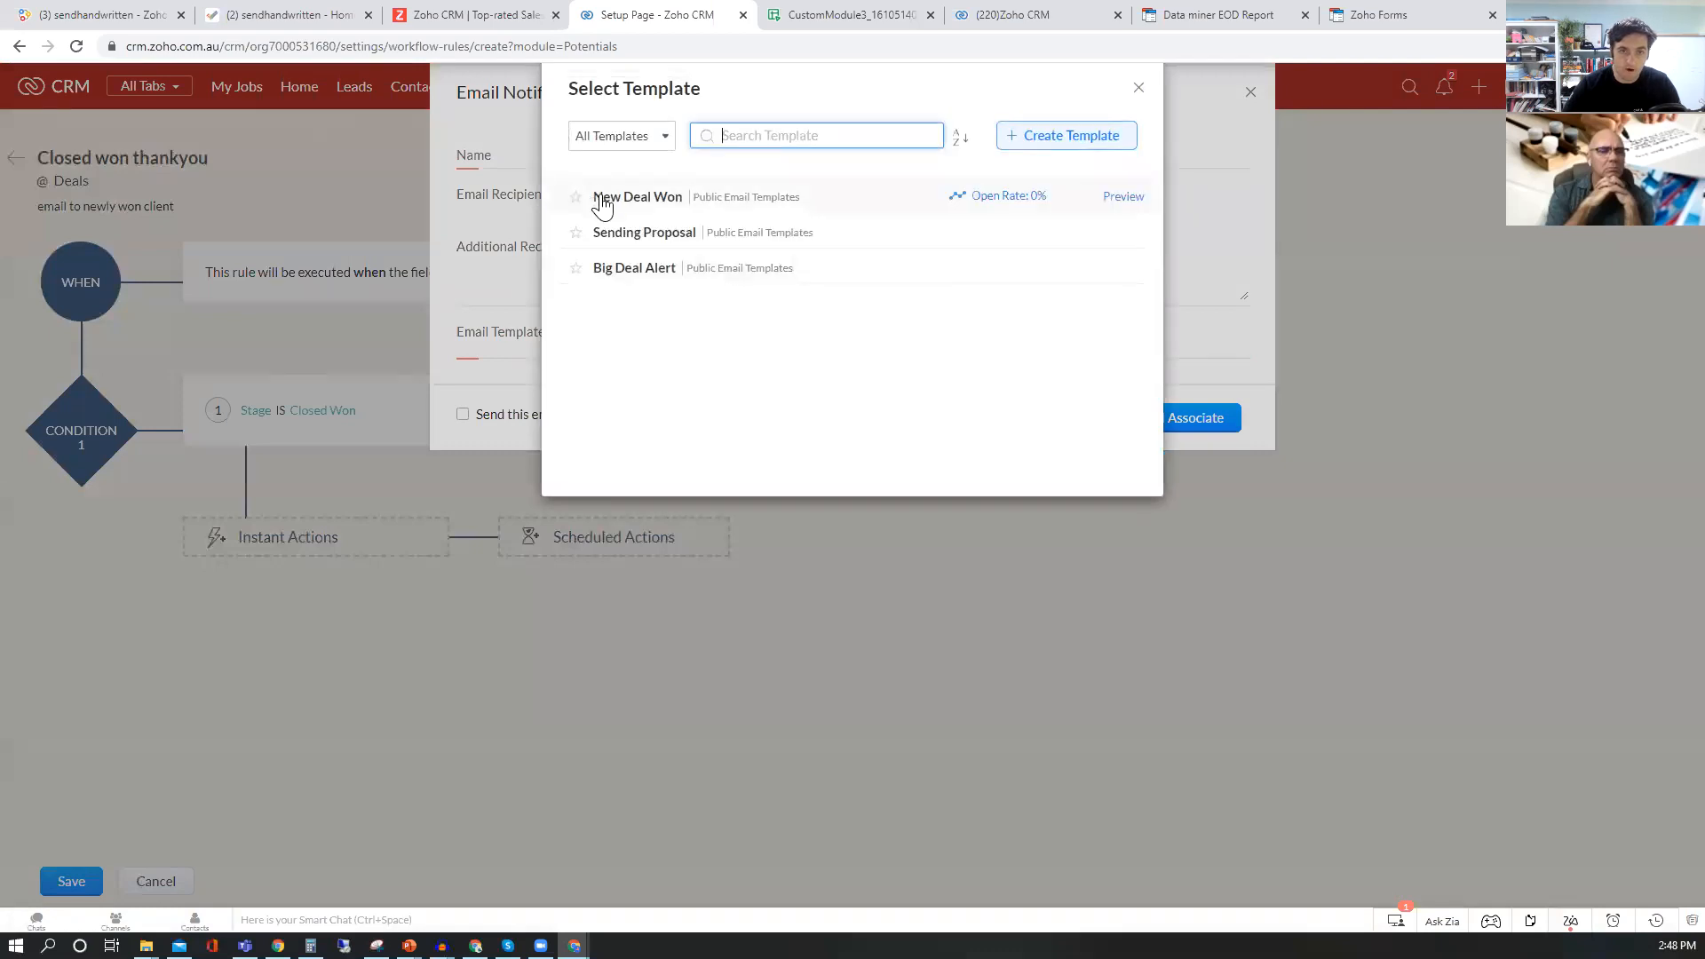
{"action": "left_click", "coordinate": [627, 201]}
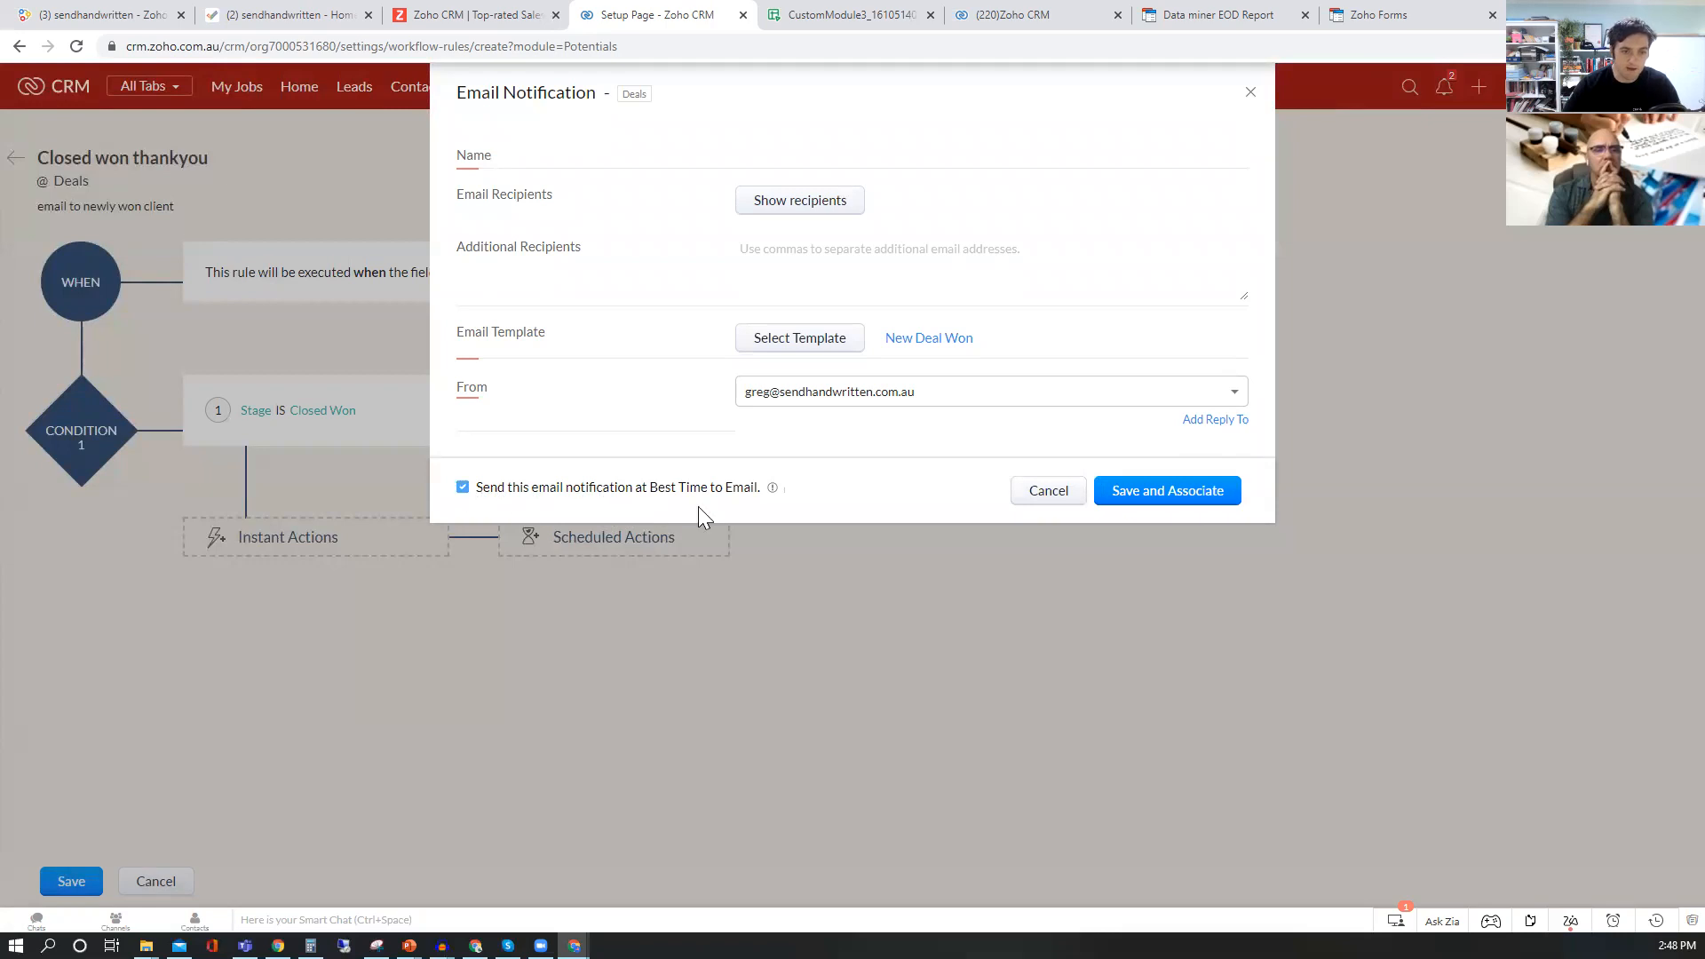
{"action": "left_click", "coordinate": [1155, 502]}
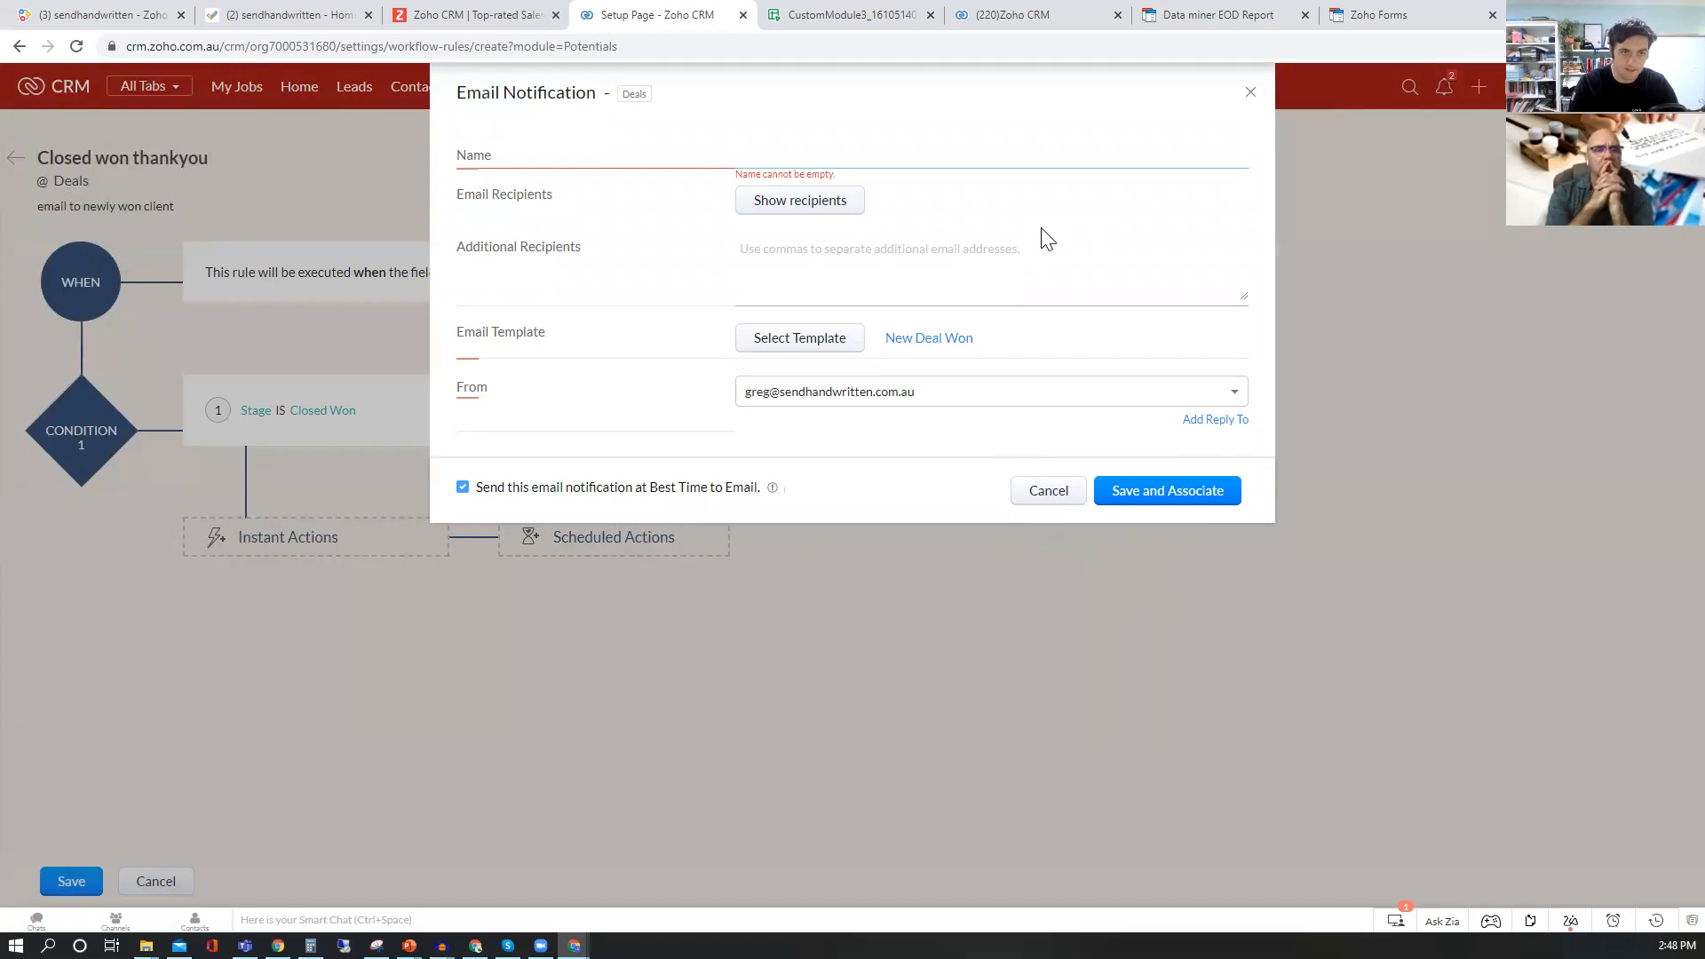
{"action": "type", "text": "New deal won email"}
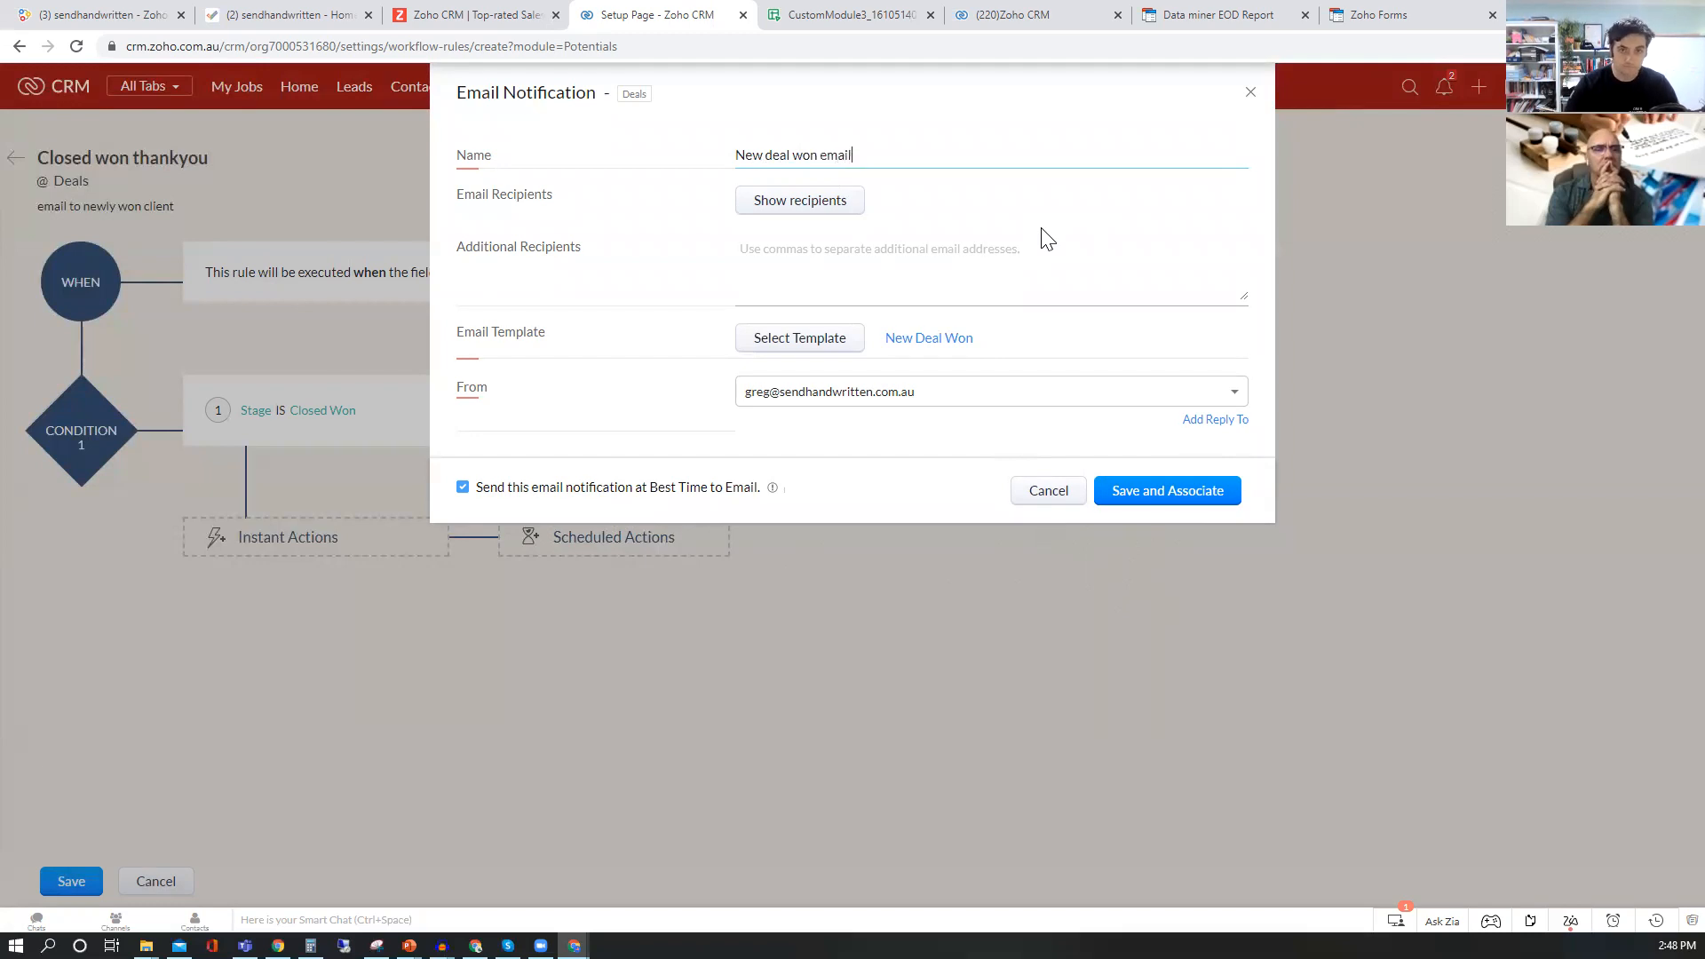
{"action": "left_click", "coordinate": [1148, 490]}
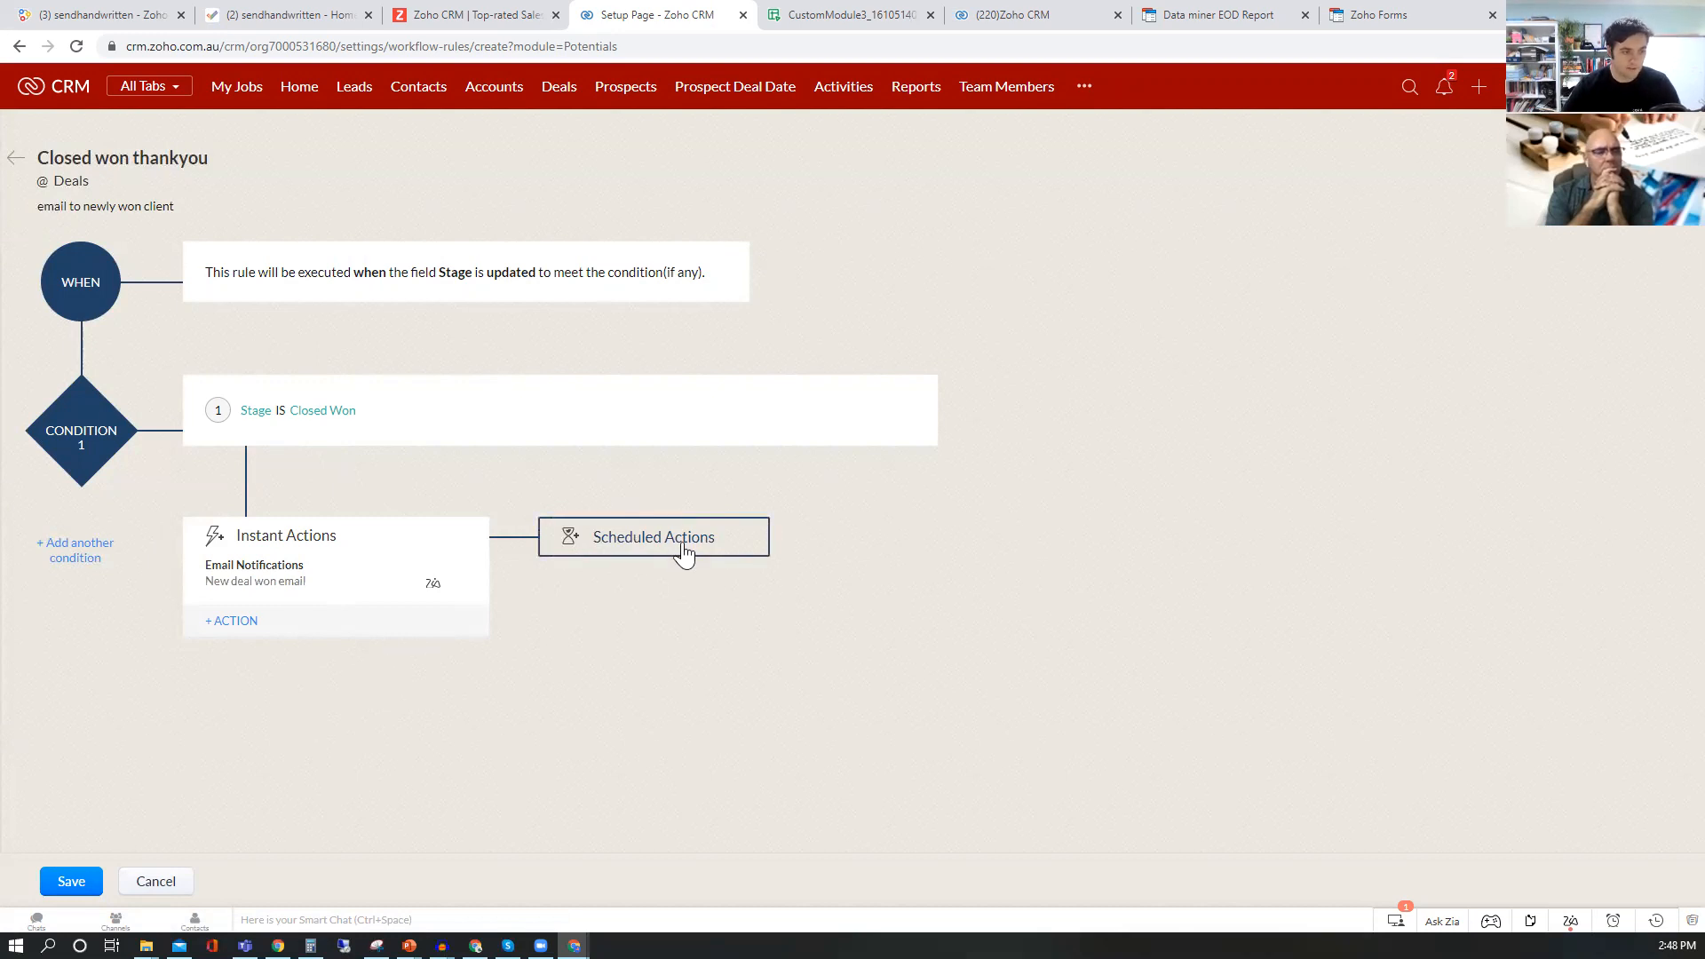
- Look through the further action types that can be added to the rule's instant actions
{"action": "left_click", "coordinate": [233, 621]}
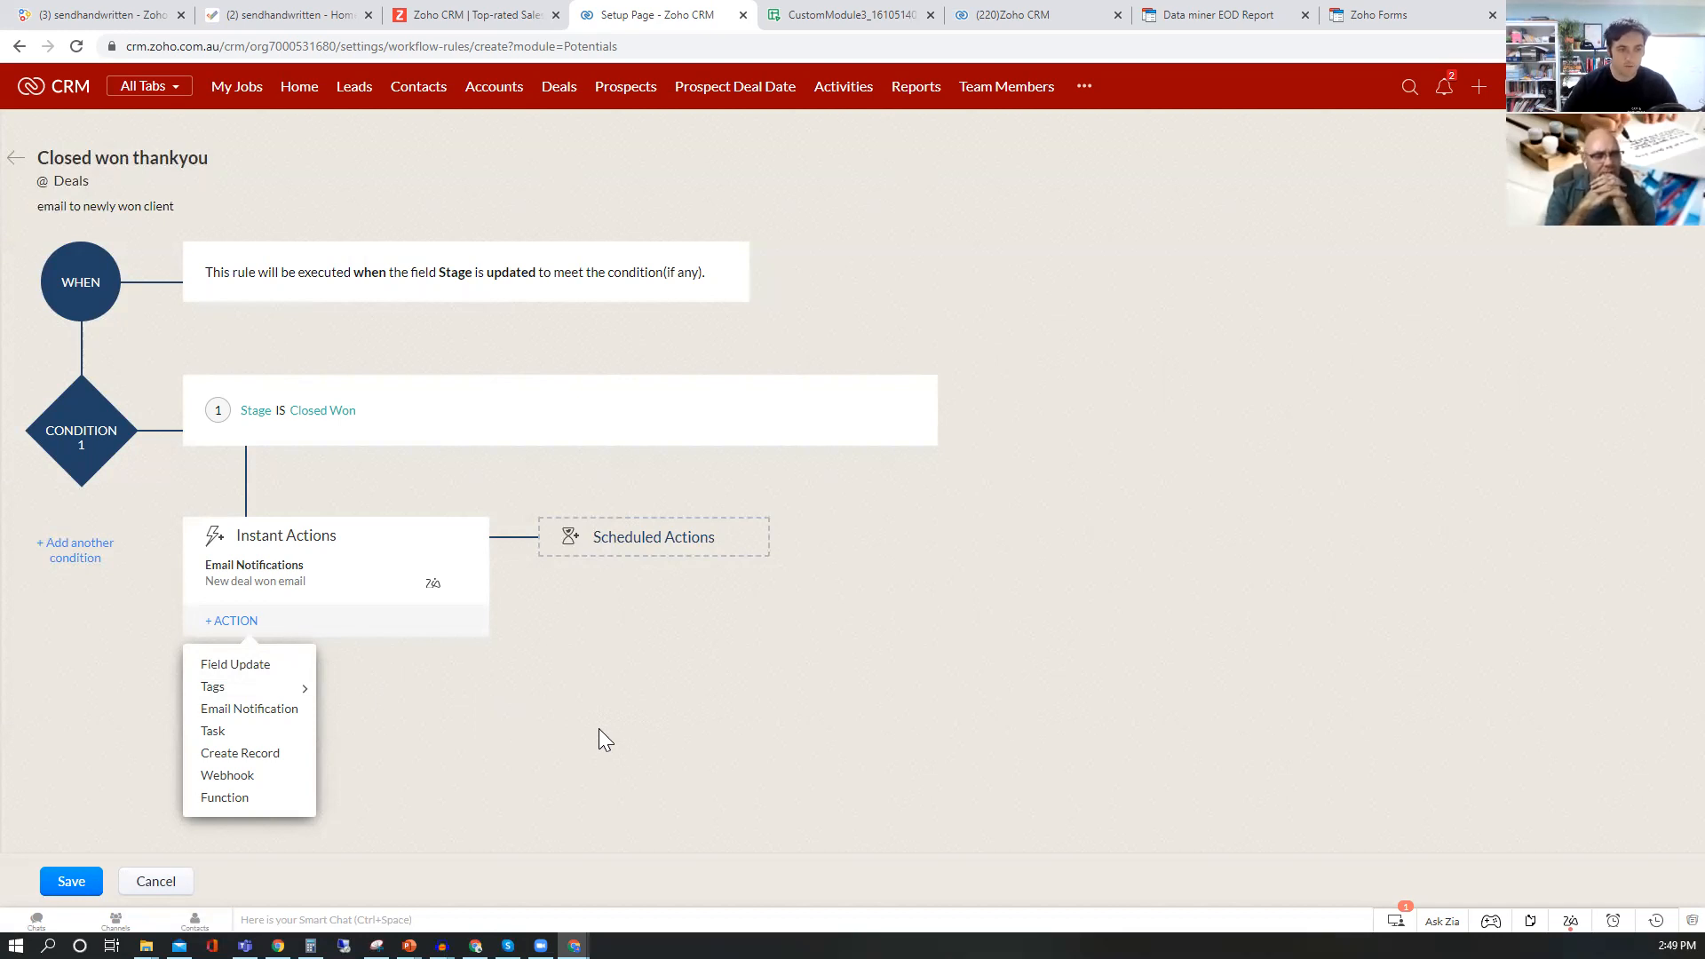
{"action": "left_click", "coordinate": [432, 717]}
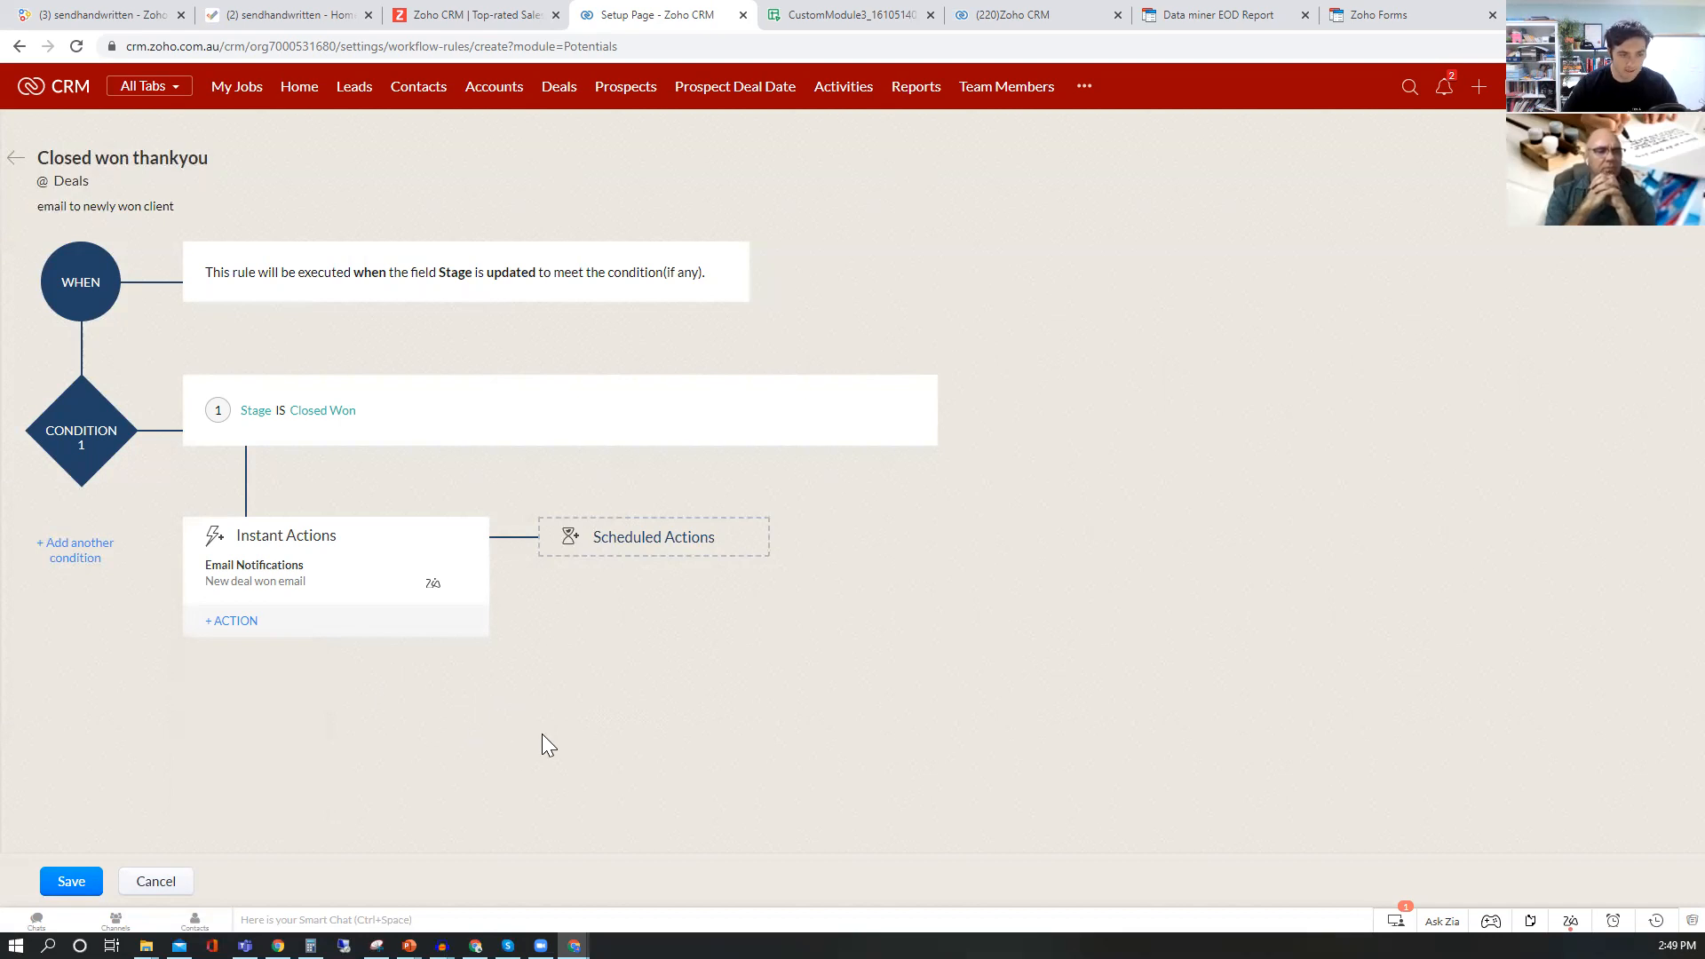